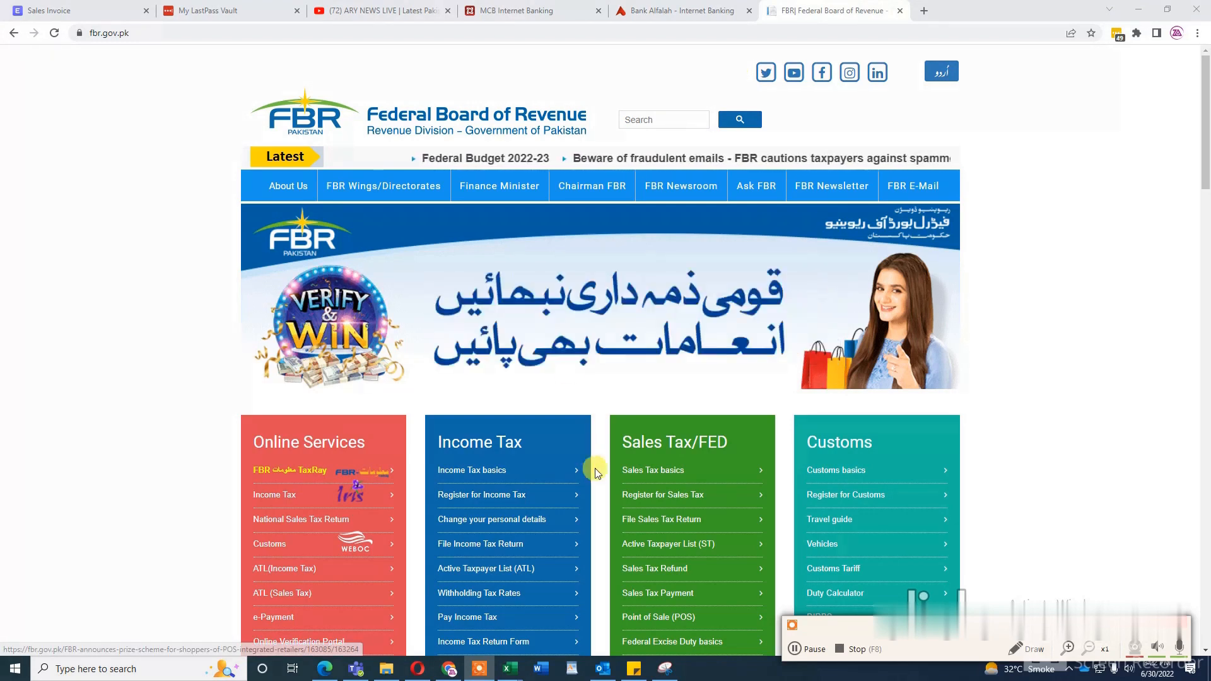
# Step: Search the web for "fbr iris" in a new browser tab and open the Iris taxpayer login page
pyautogui.click(922, 11)
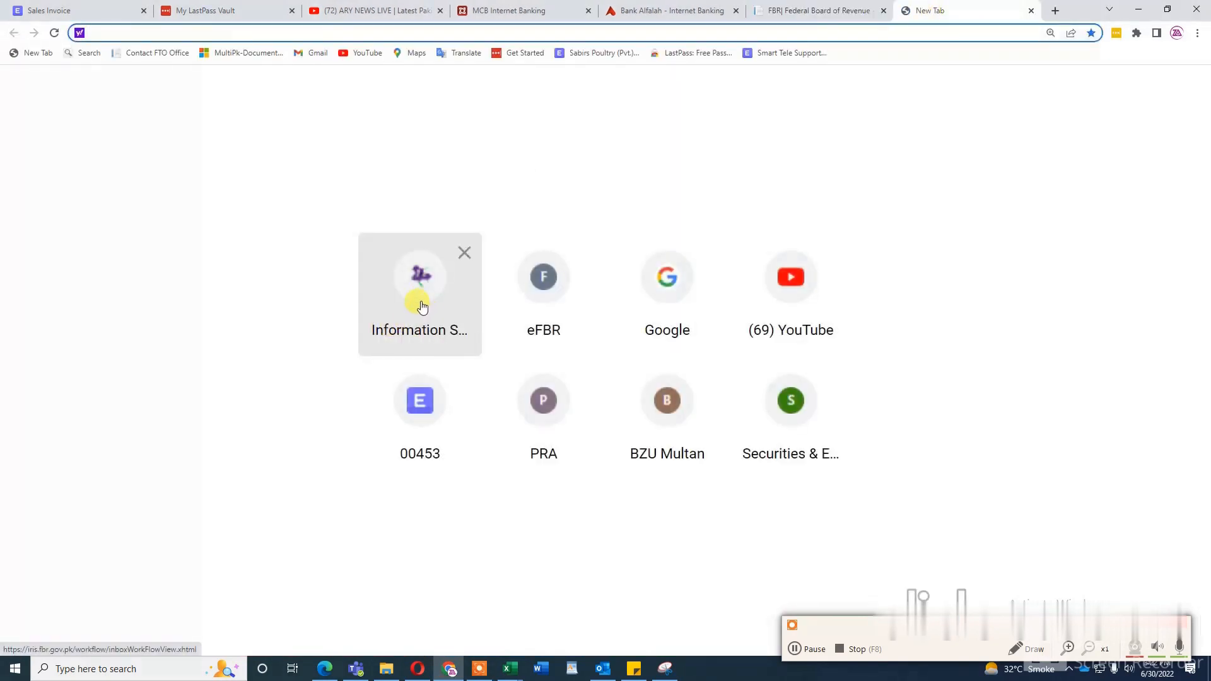
pyautogui.write('fbr')
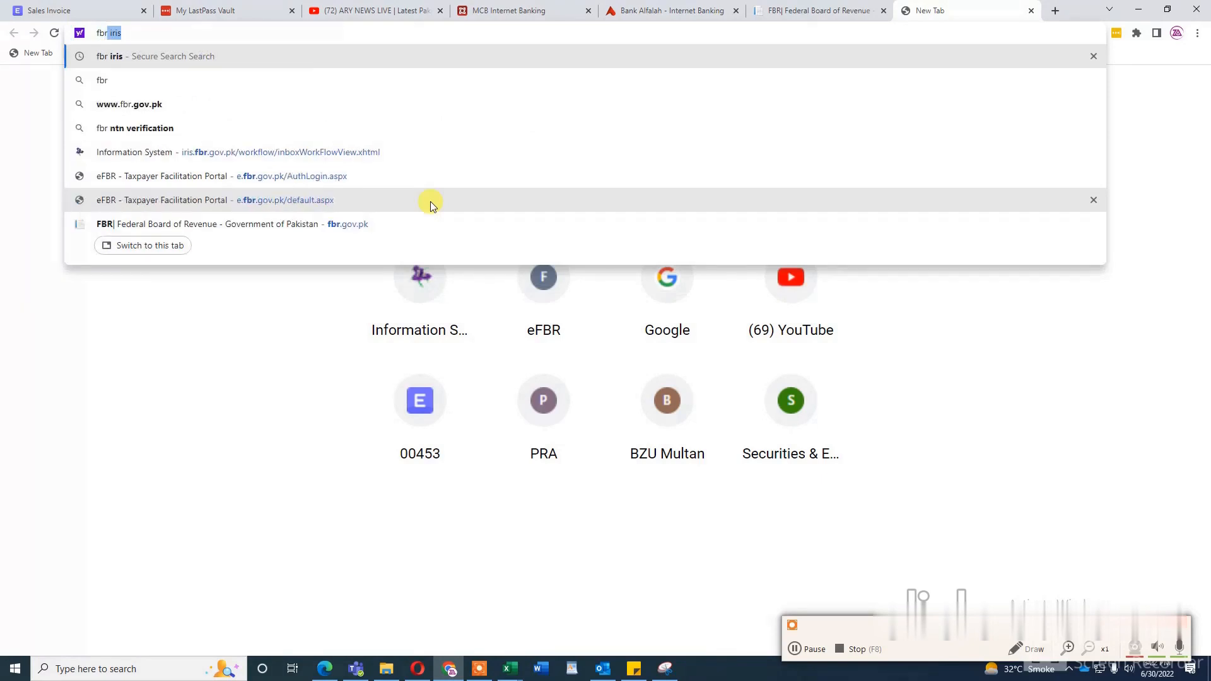
pyautogui.press('Return')
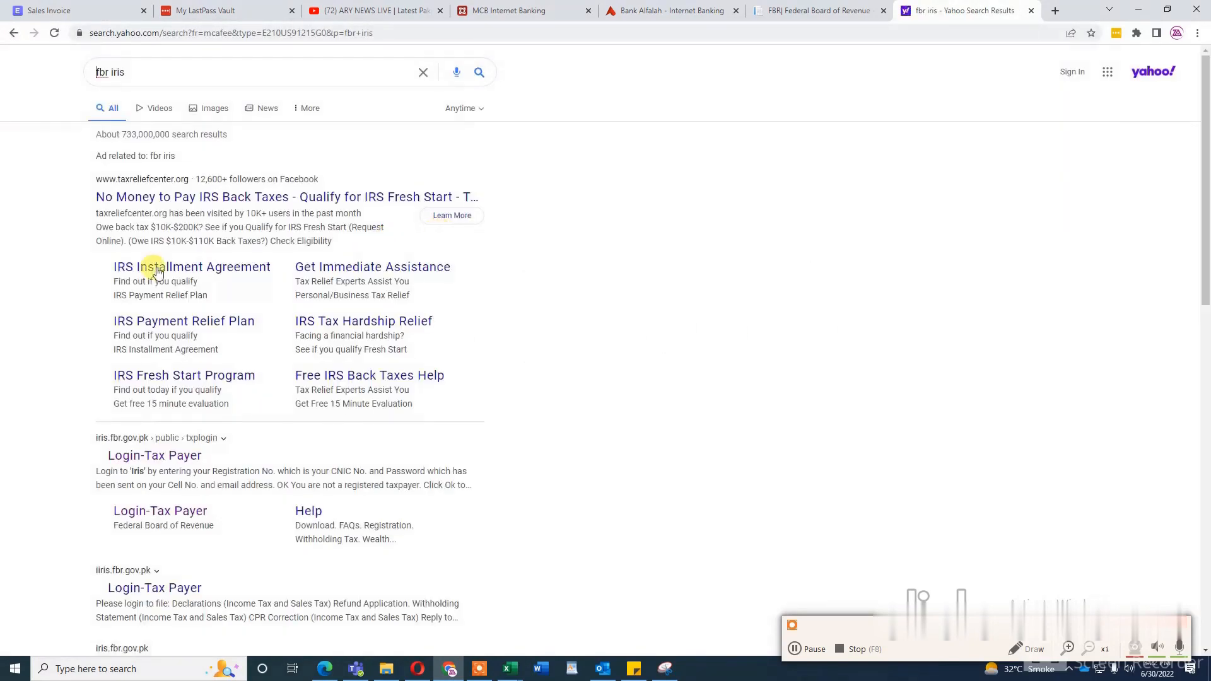
pyautogui.click(167, 463)
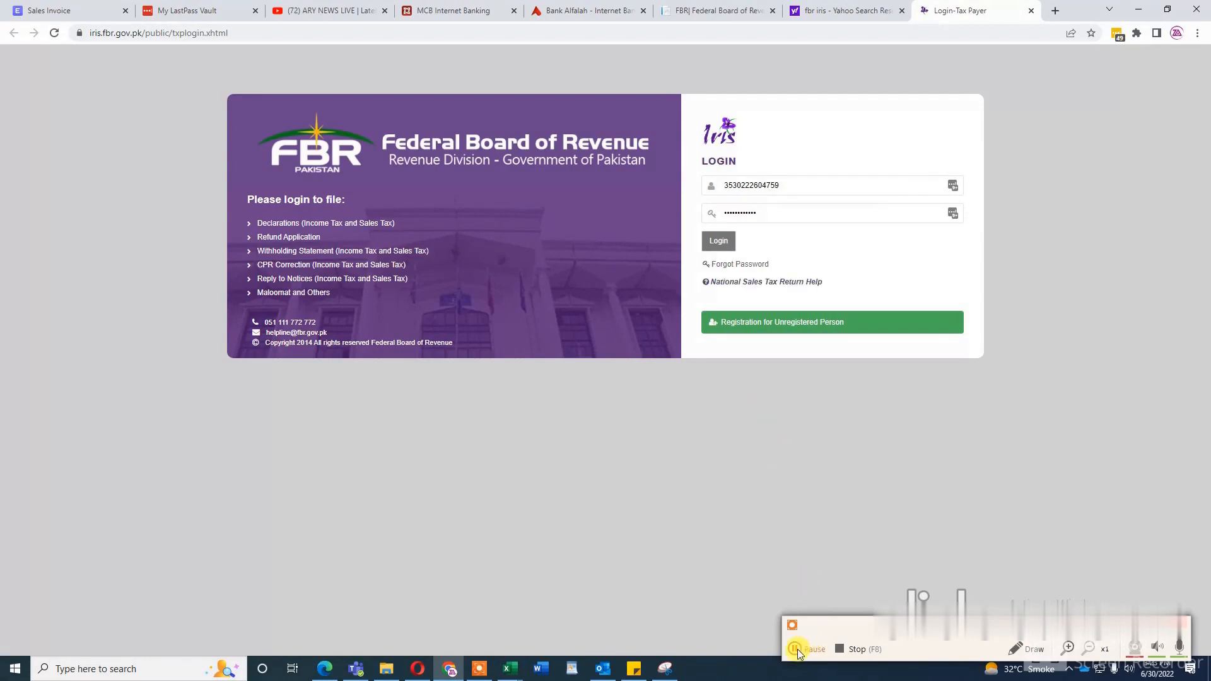
pyautogui.click(797, 649)
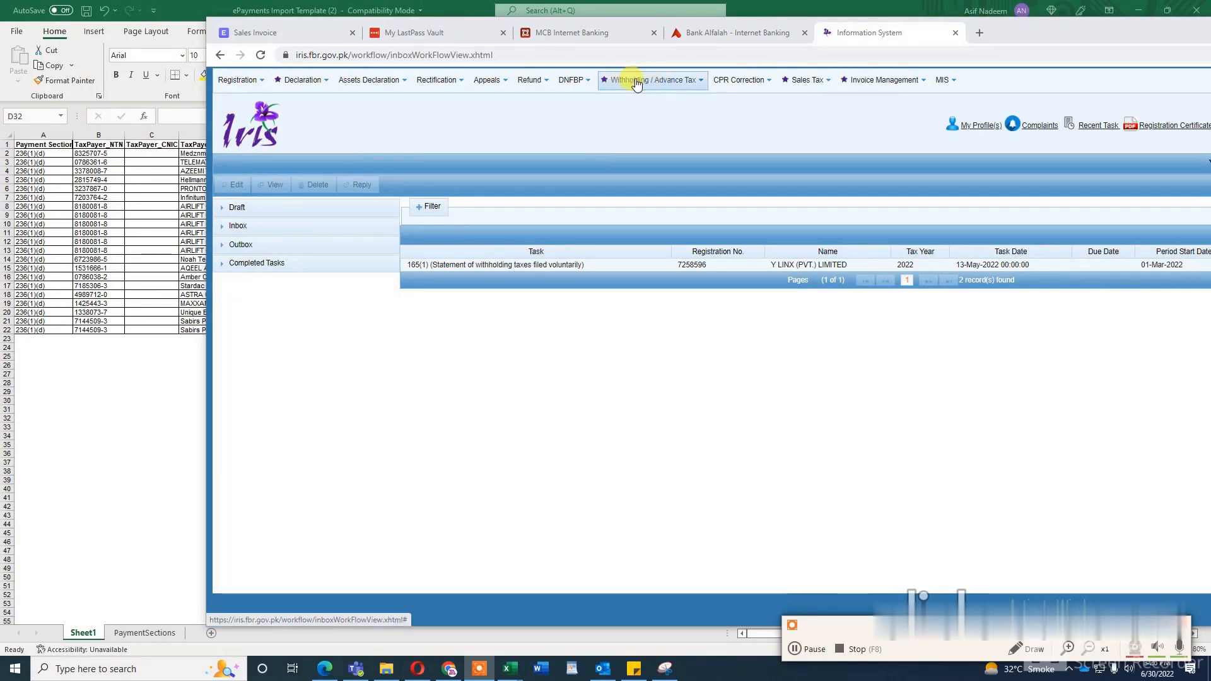
# Step: Start an original 165(1) quarterly withholding statement, search tax period 2022 and select 01-Apr-2022 to 30-Apr-2022
pyautogui.click(701, 84)
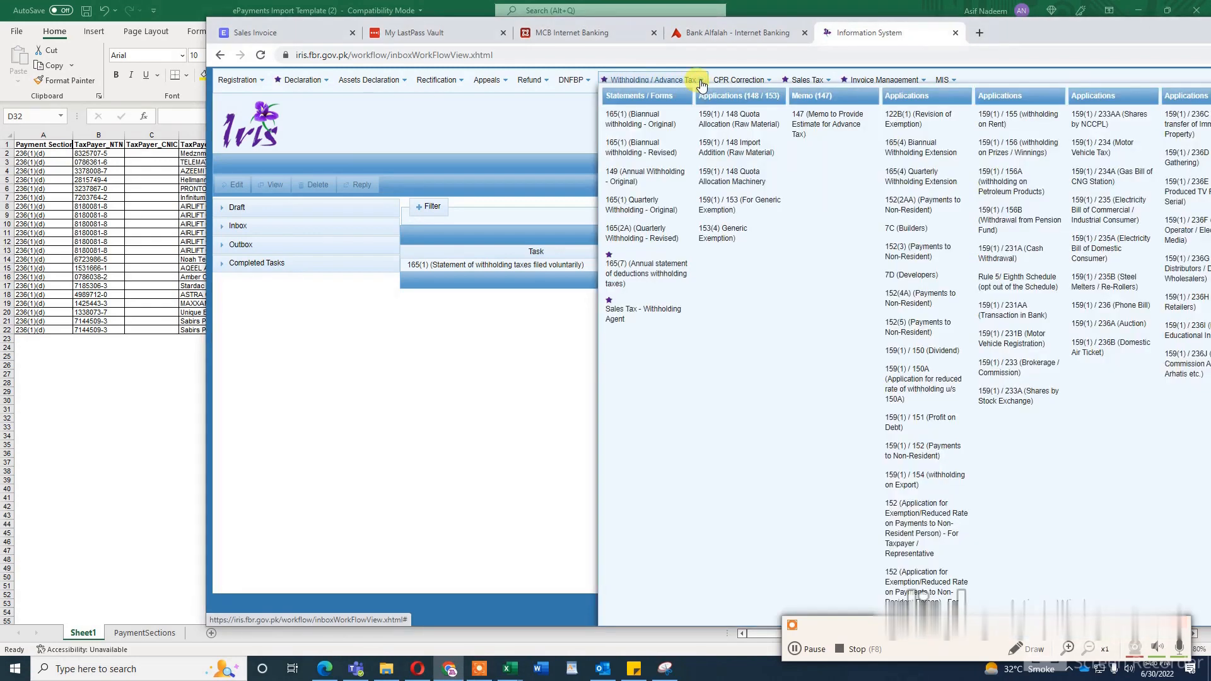
pyautogui.click(641, 214)
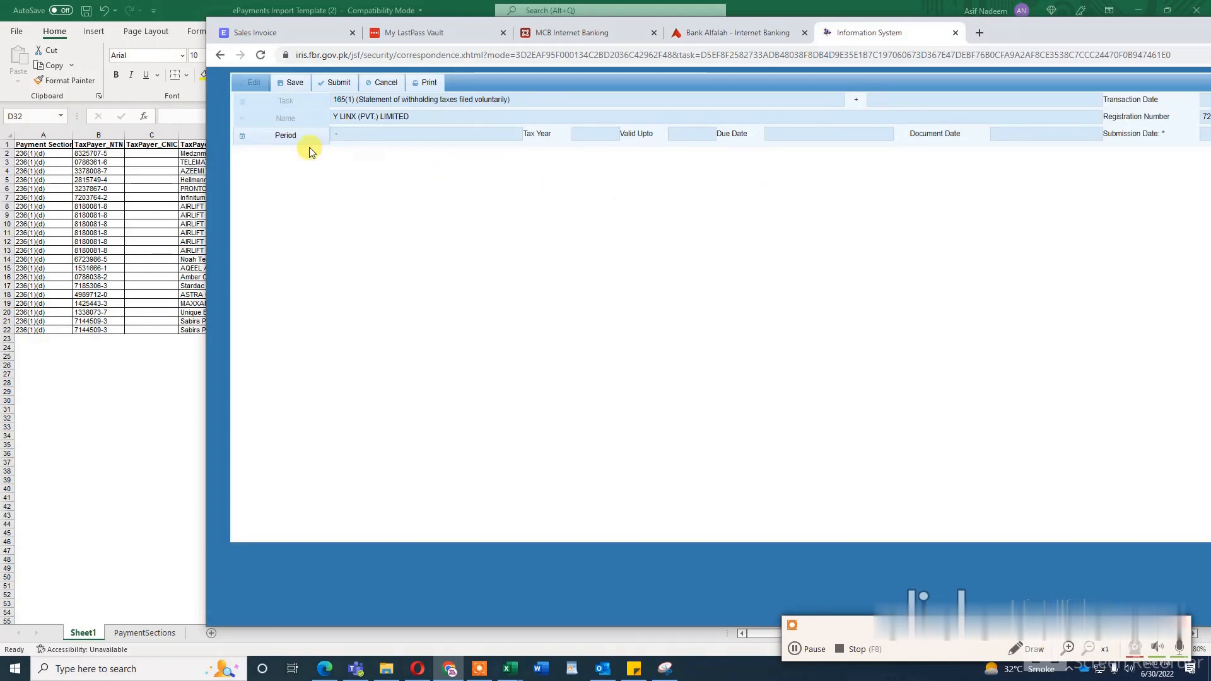
pyautogui.click(286, 136)
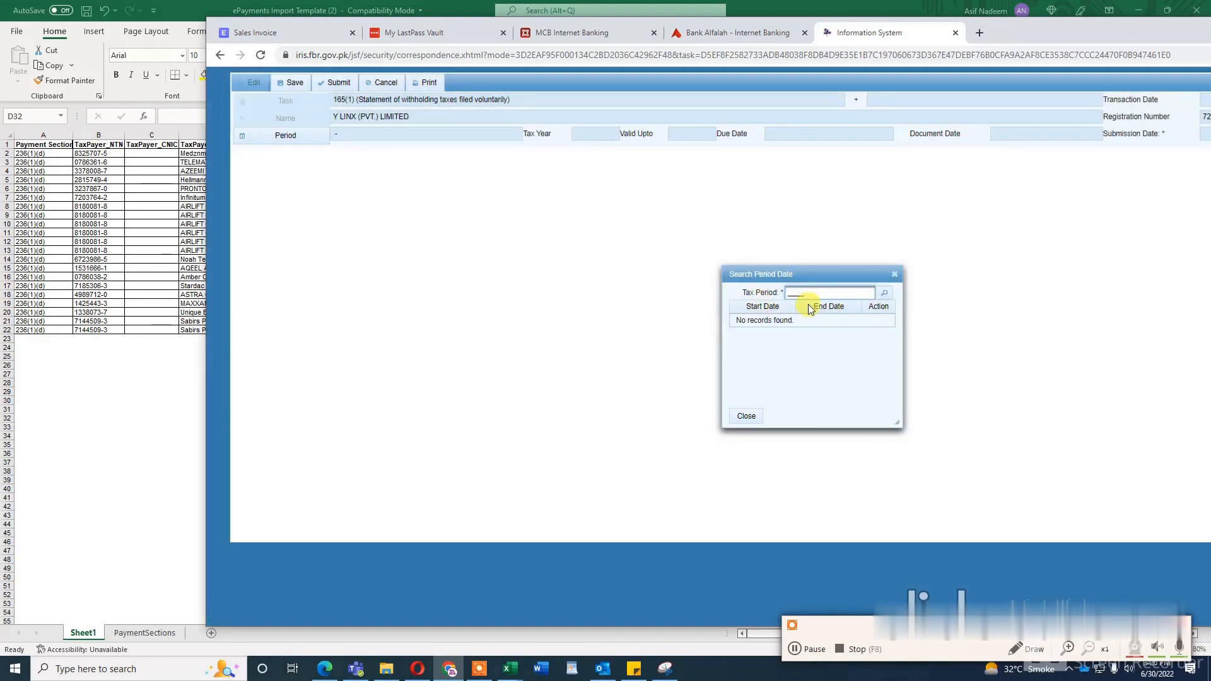
pyautogui.write('2022')
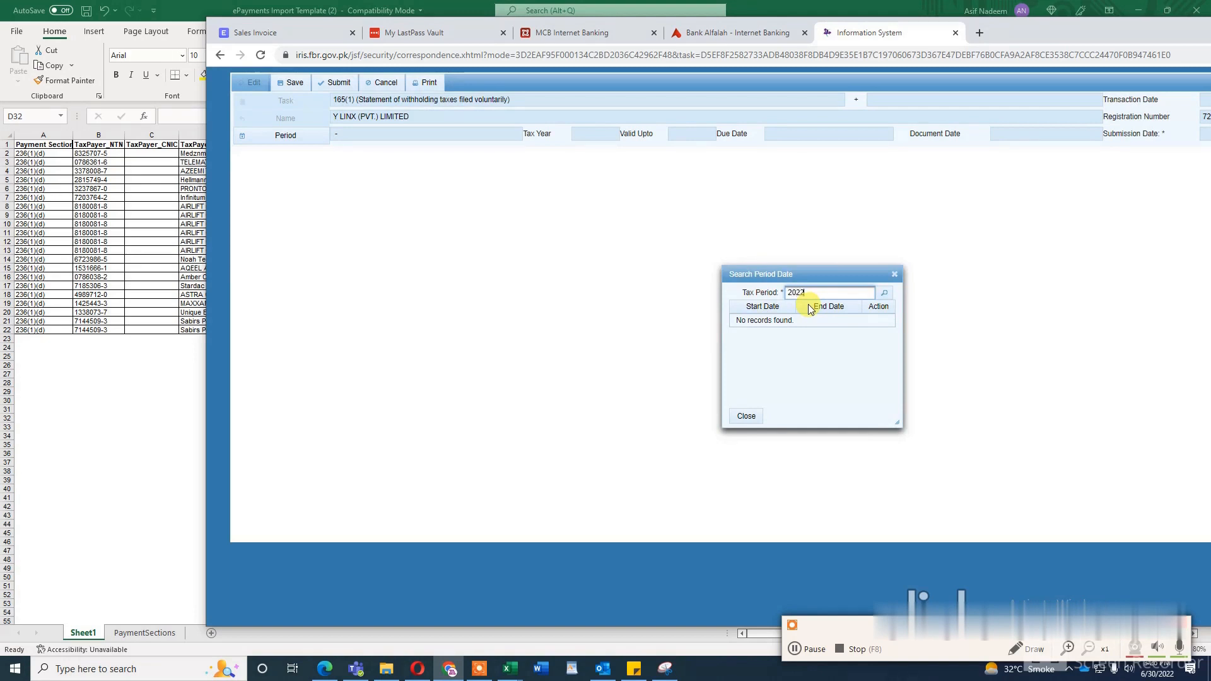
pyautogui.click(885, 293)
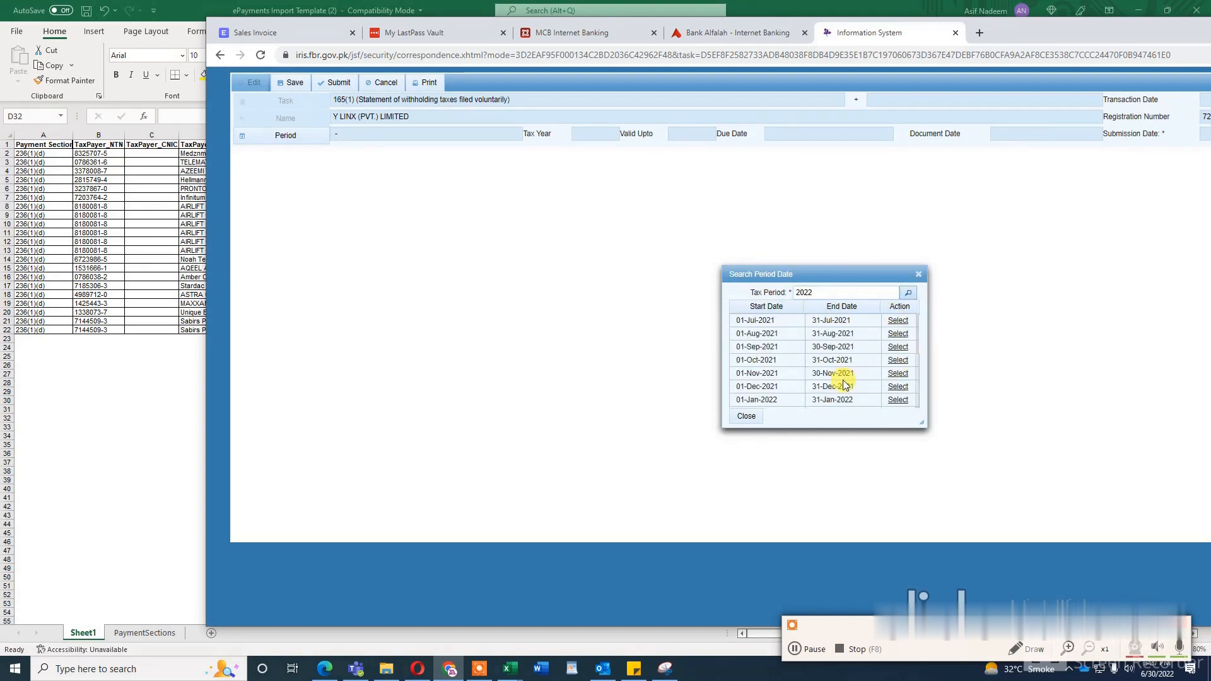
pyautogui.scroll(-2, 844, 384)
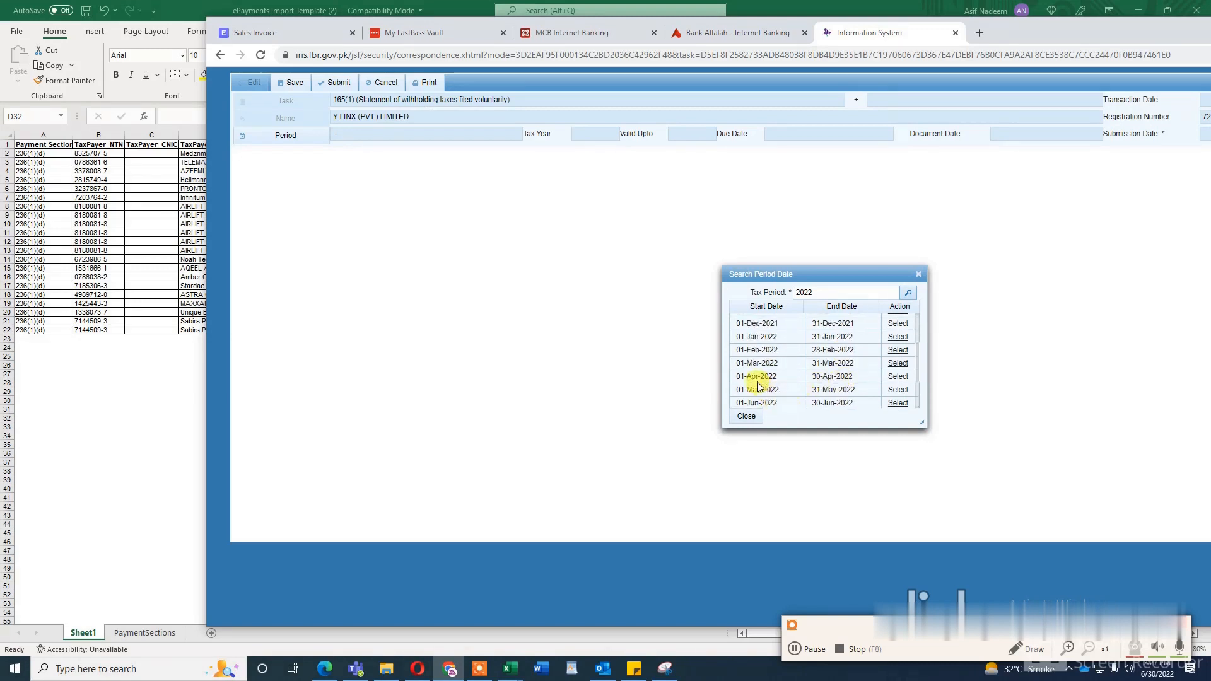
pyautogui.click(899, 377)
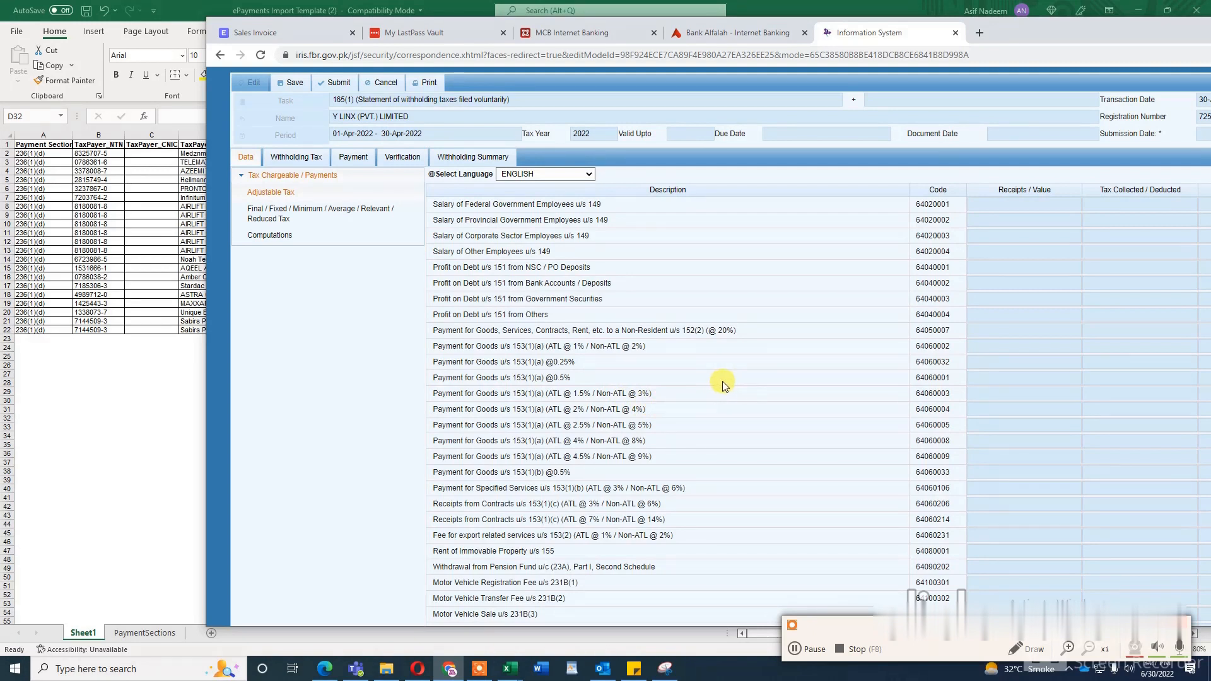
# Step: Open a new entry form for the adjustable tax line Internet Bill u/s 236(1)(d) @ 15%, code 64150005
pyautogui.scroll(-2, 768, 392)
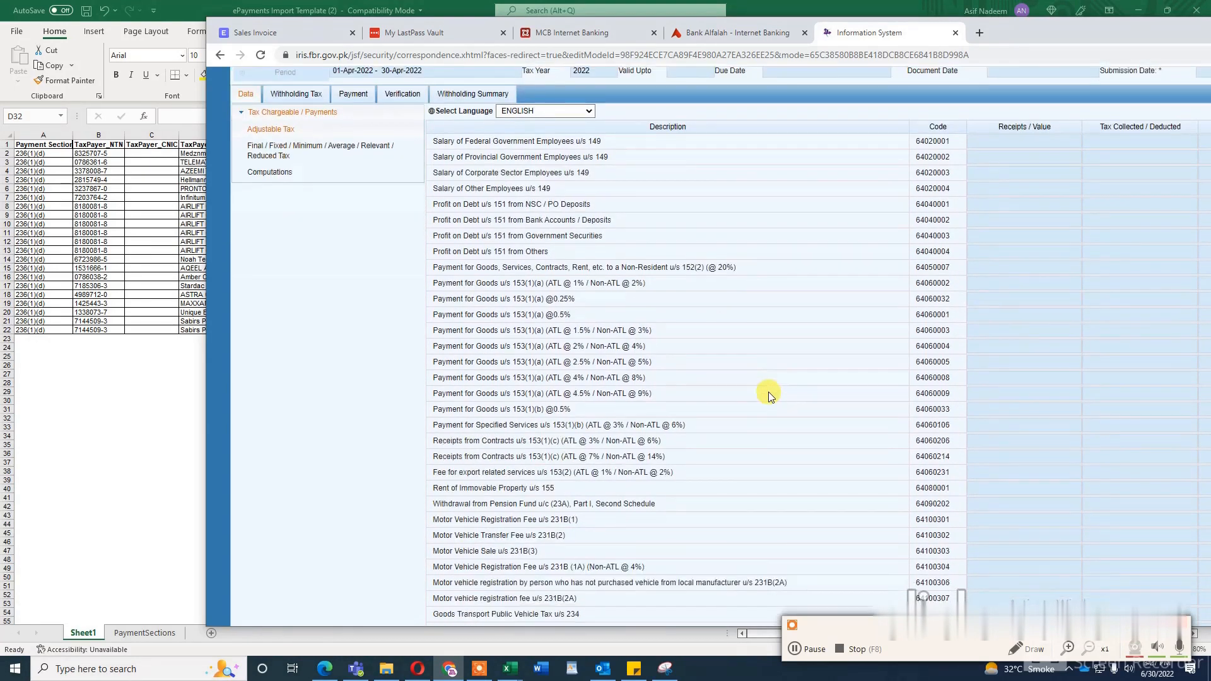
pyautogui.scroll(-5, 768, 392)
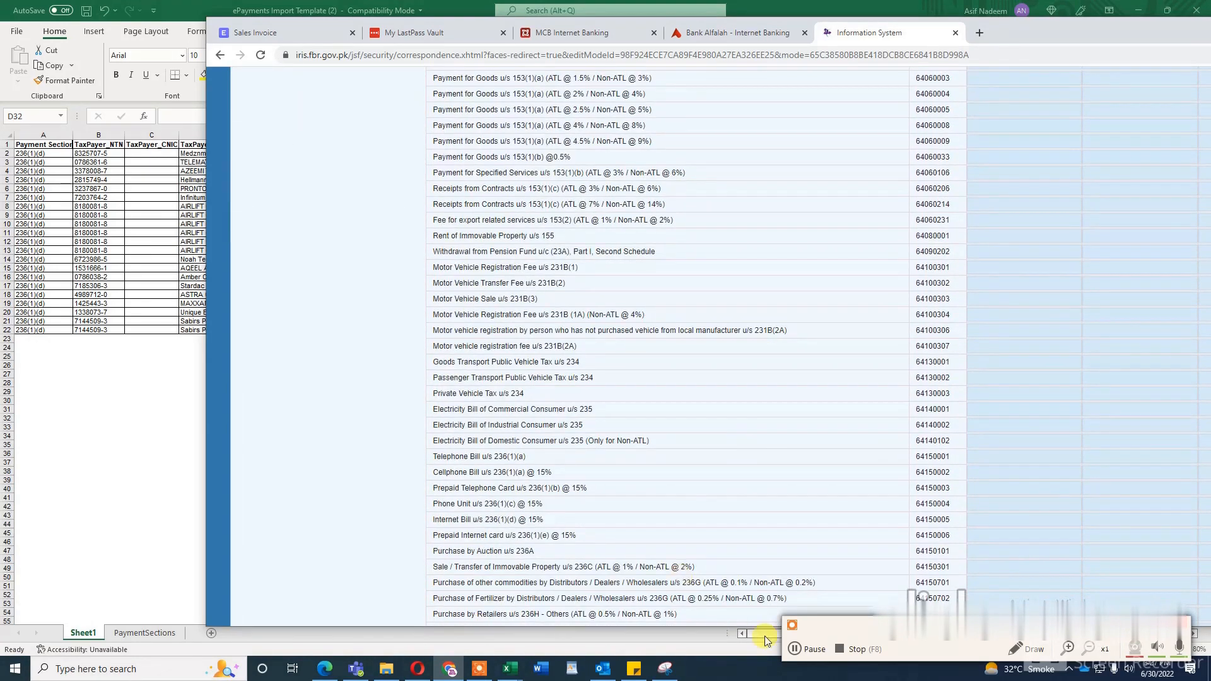
pyautogui.click(796, 649)
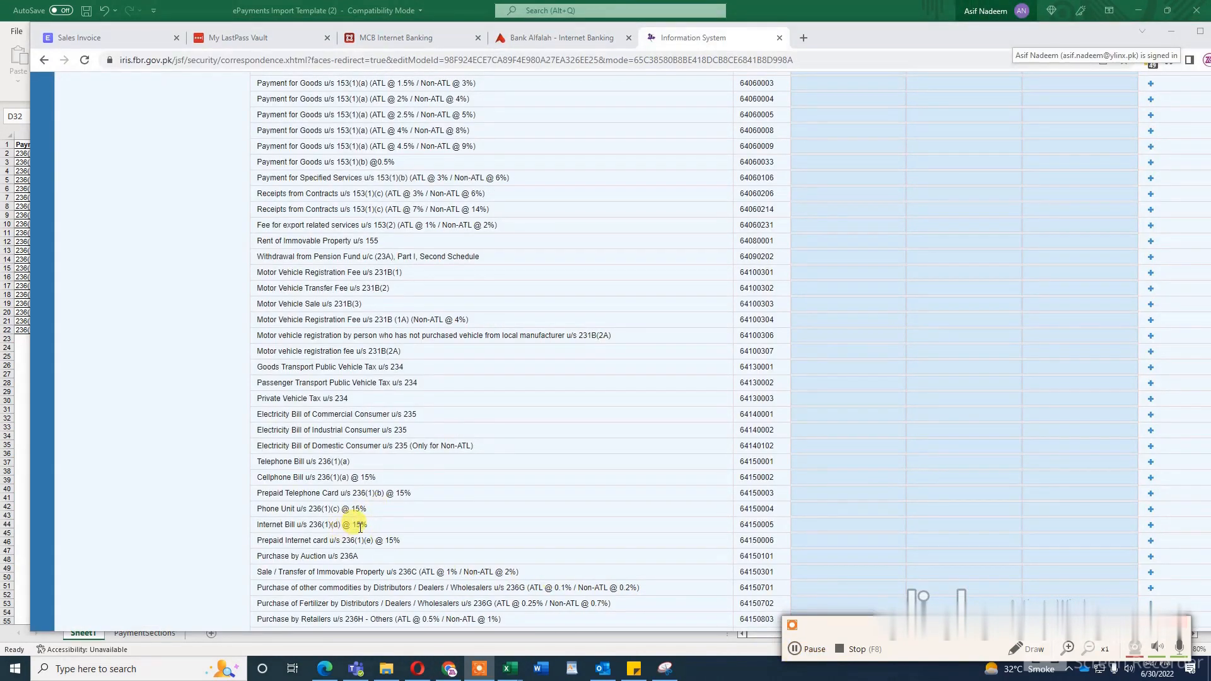
pyautogui.moveTo(379, 527); pyautogui.dragTo(243, 526)
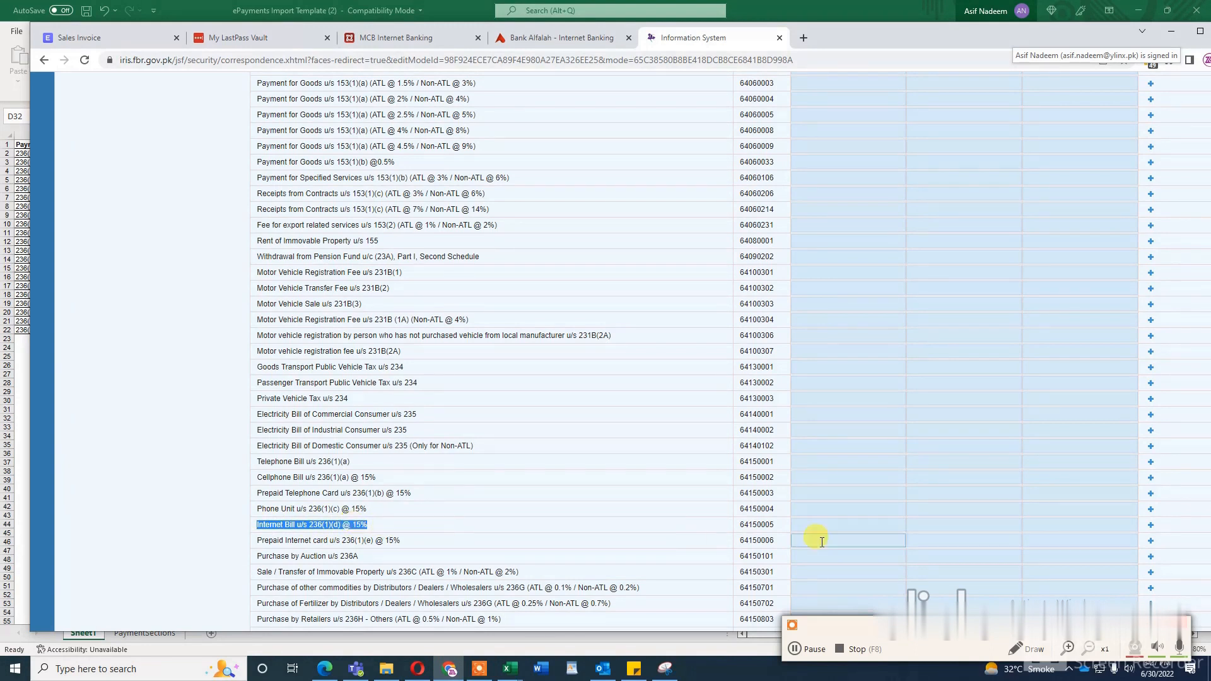
pyautogui.click(1150, 529)
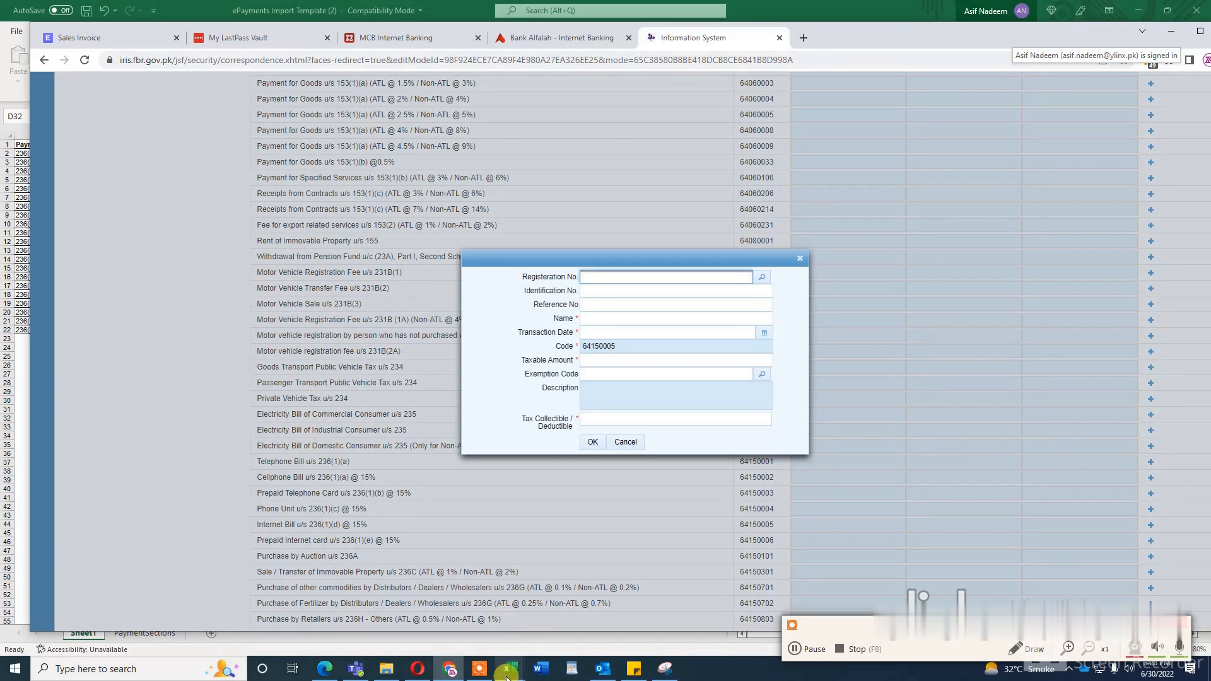
# Step: Switch to the ePayments Import Template workbook in Excel and copy Medznmore's taxpayer NTN from cell B2
pyautogui.moveTo(508, 670)
pyautogui.click(688, 612)
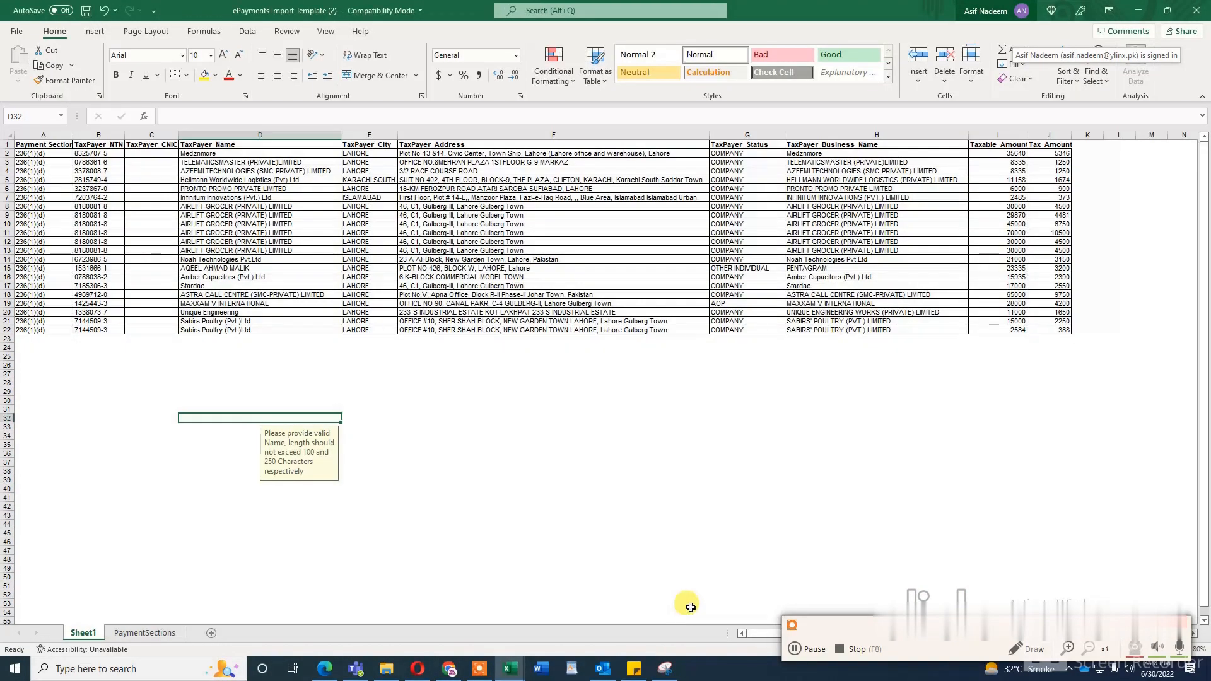
pyautogui.click(93, 155)
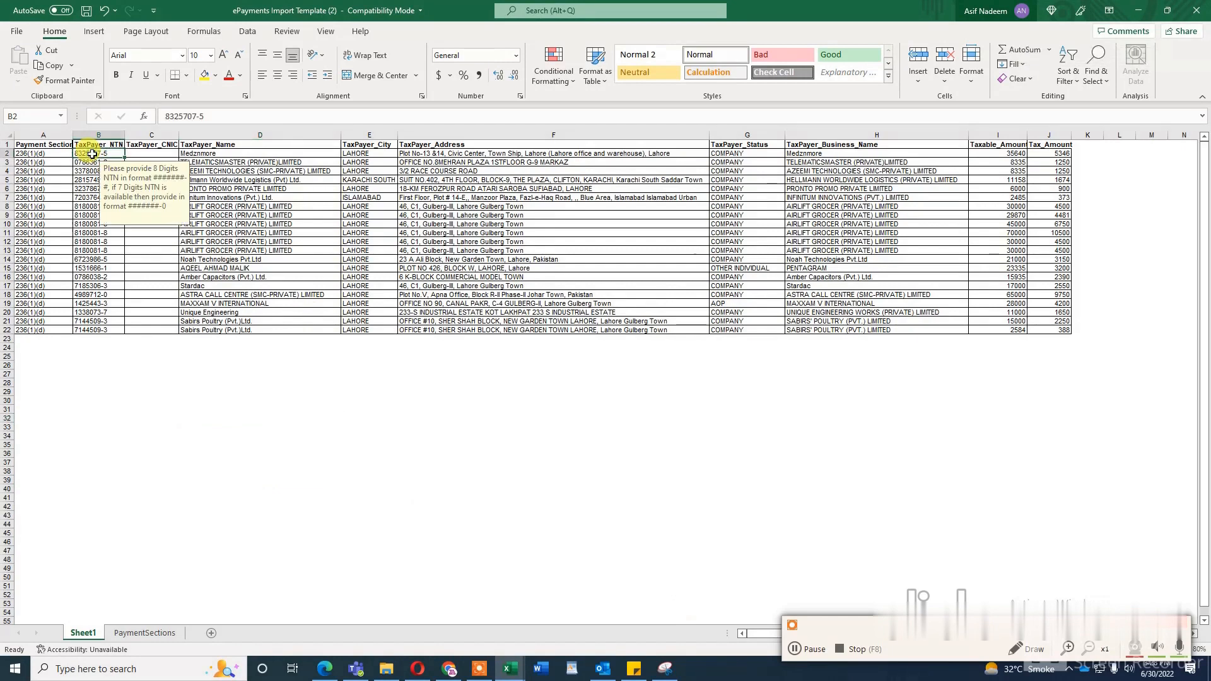
pyautogui.hotkey('ctrl', 'c')
# Step: Return to the Iris entry form in Chrome, look up the copied NTN and select MEDZNMORE (PRIVATE) LIMITED as the taxpayer
pyautogui.hotkey('alt', 'Tab')
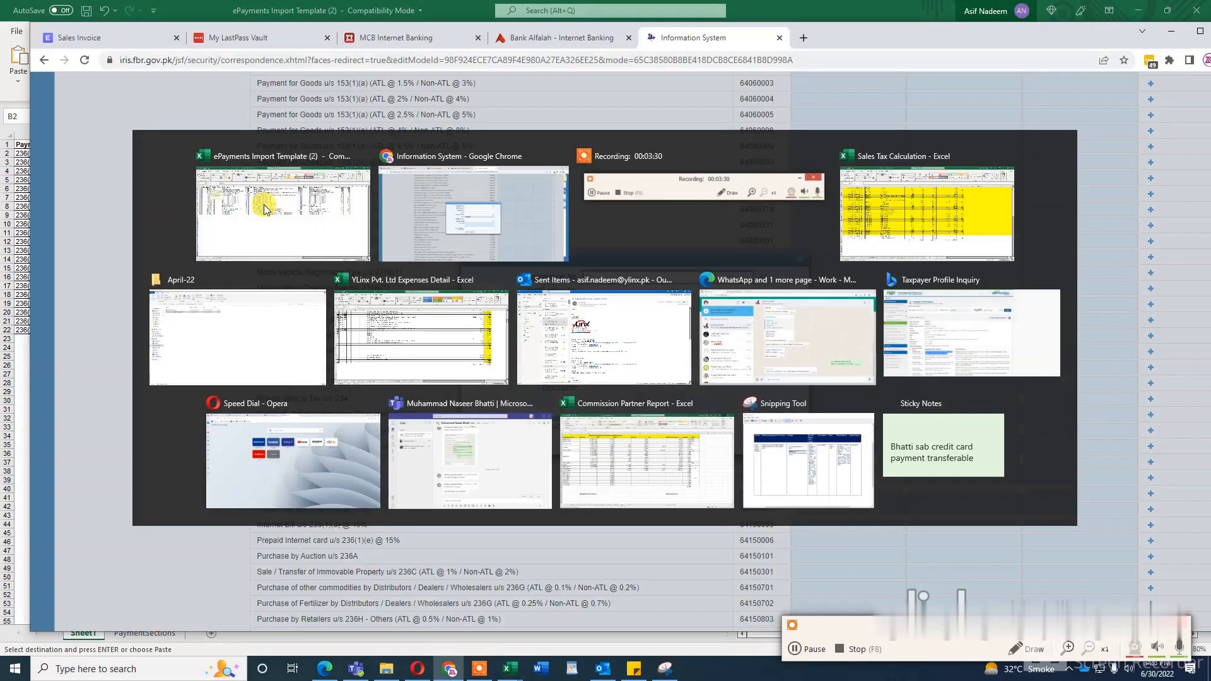
pyautogui.click(761, 283)
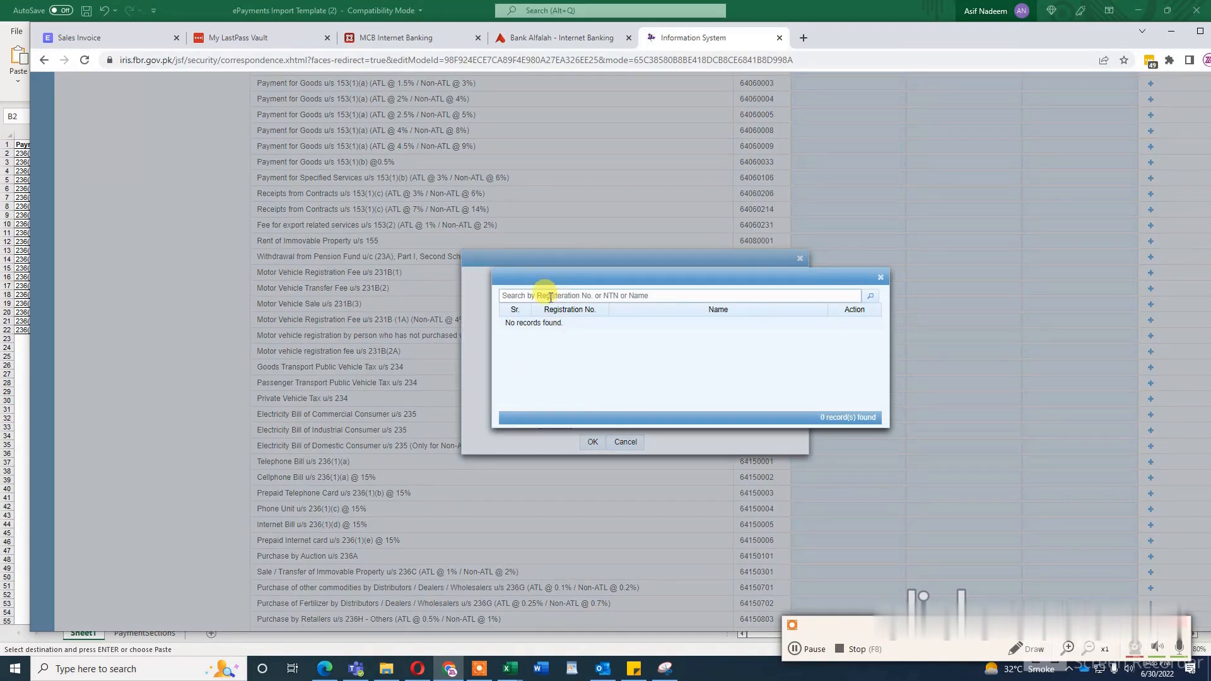
pyautogui.click(880, 277)
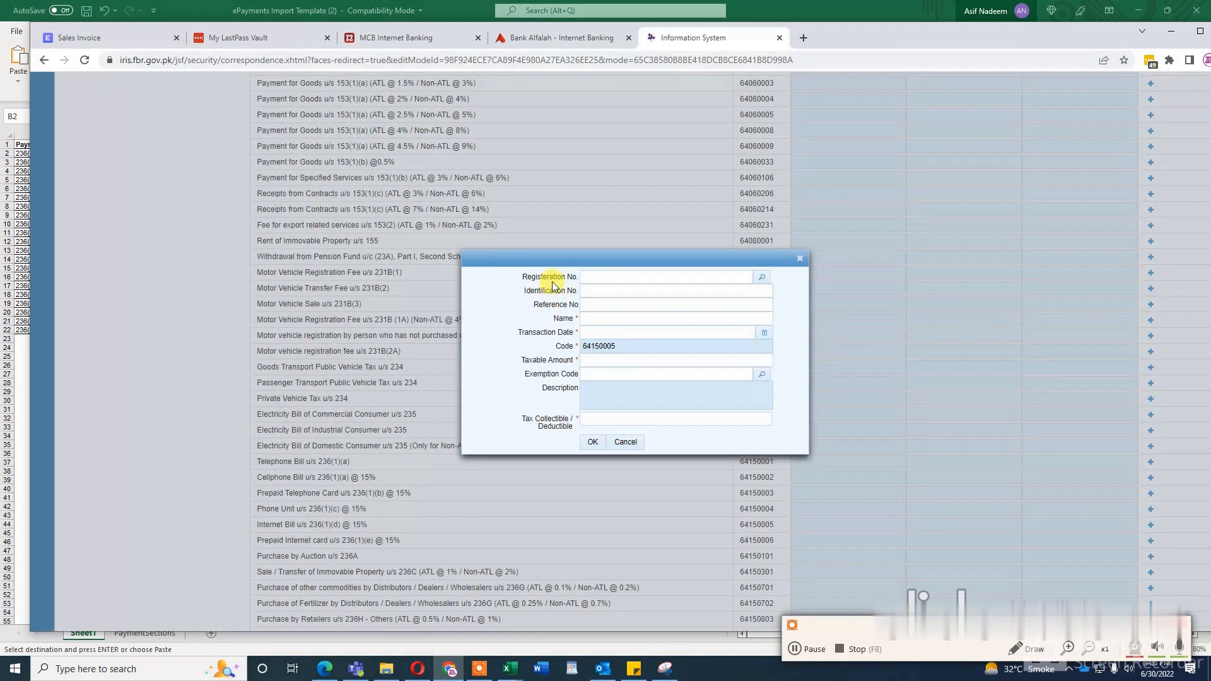
pyautogui.click(761, 277)
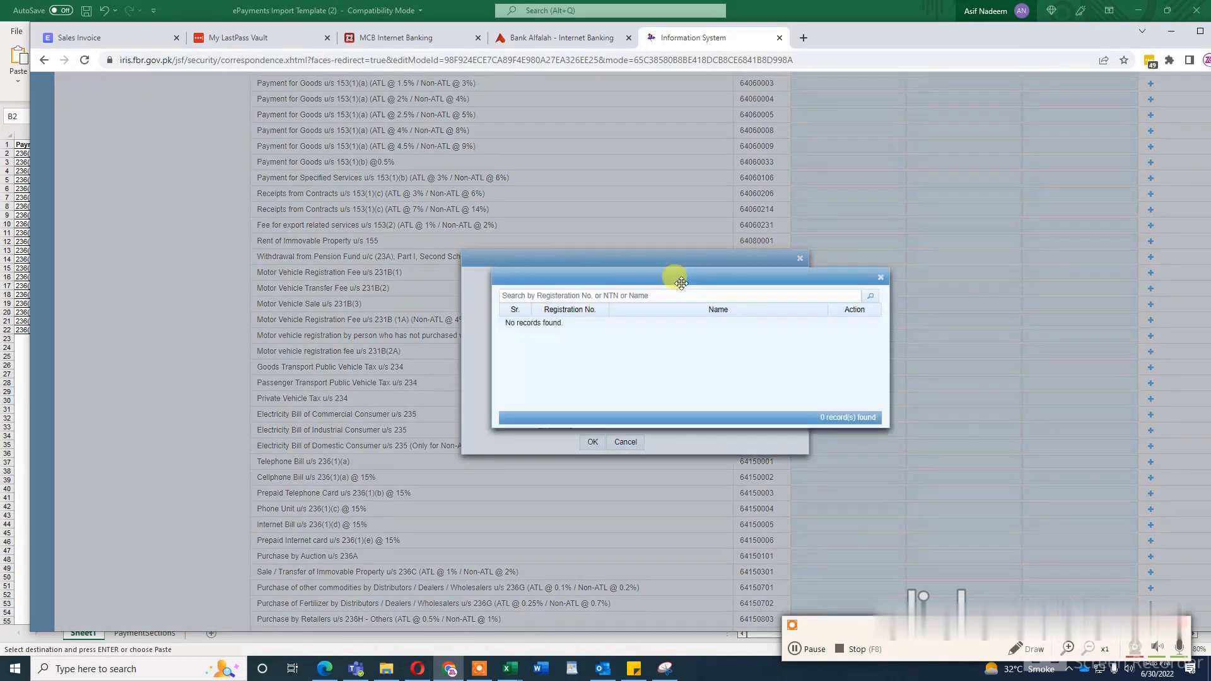
pyautogui.click(609, 295)
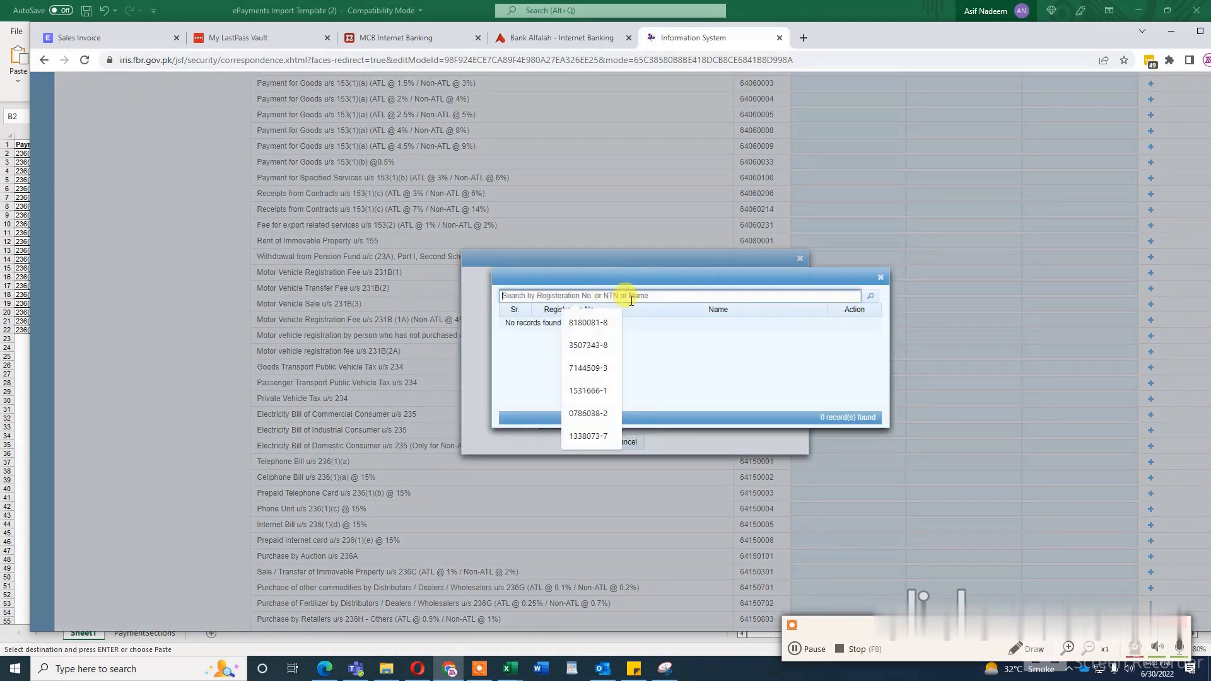
pyautogui.hotkey('ctrl', 'v')
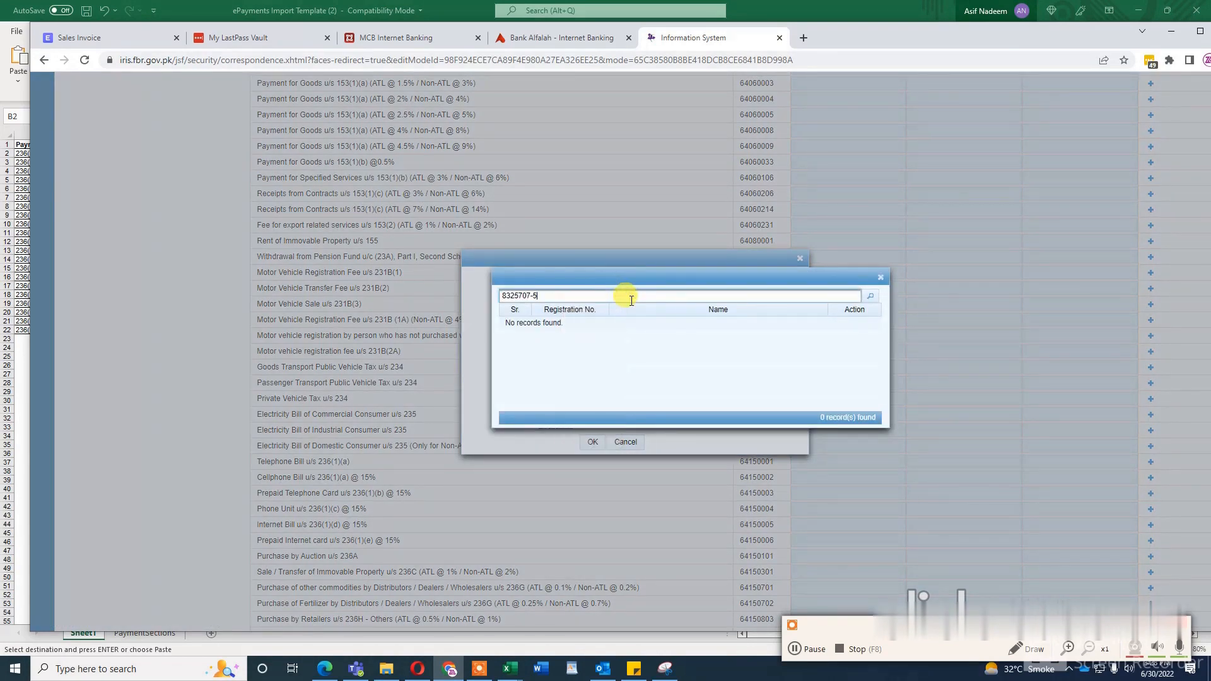
pyautogui.click(871, 298)
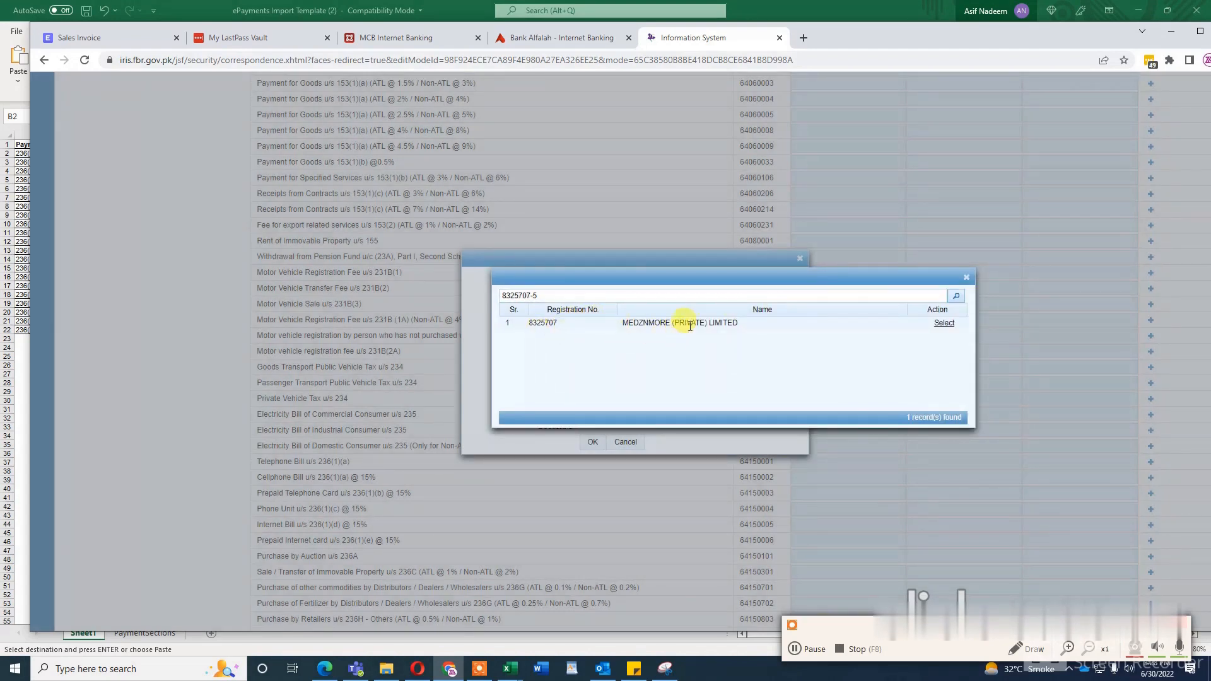
pyautogui.click(945, 323)
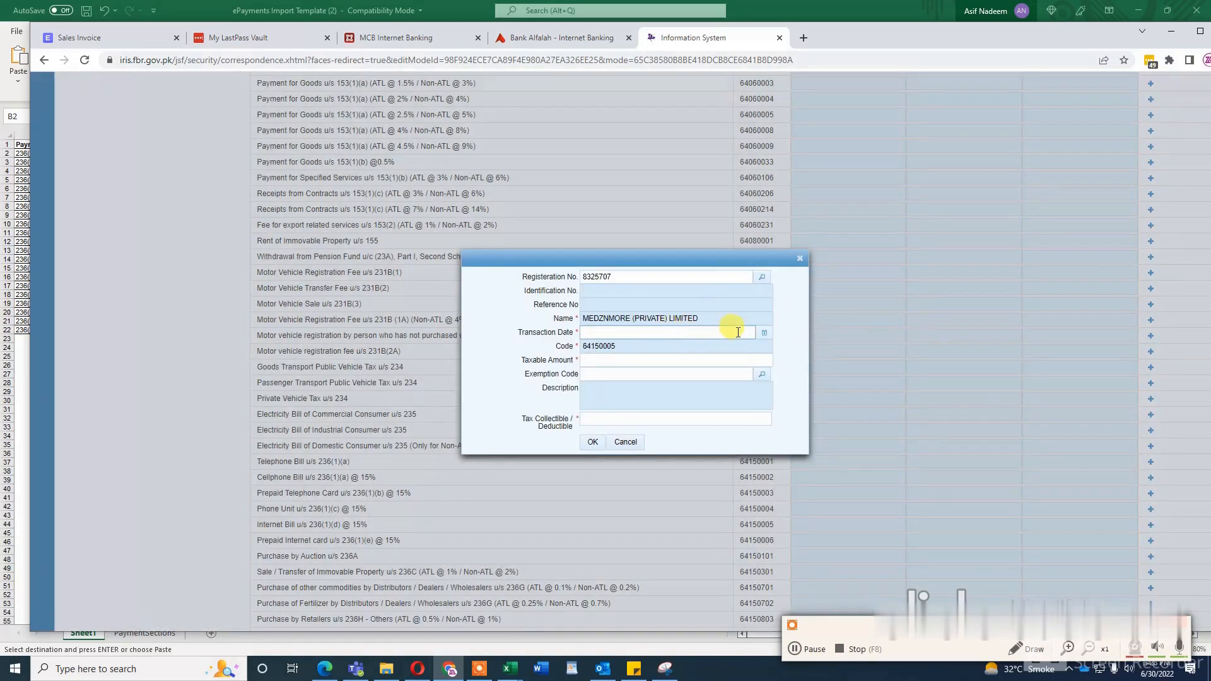
# Step: Set the entry's transaction date to 30 April 2022
pyautogui.click(764, 332)
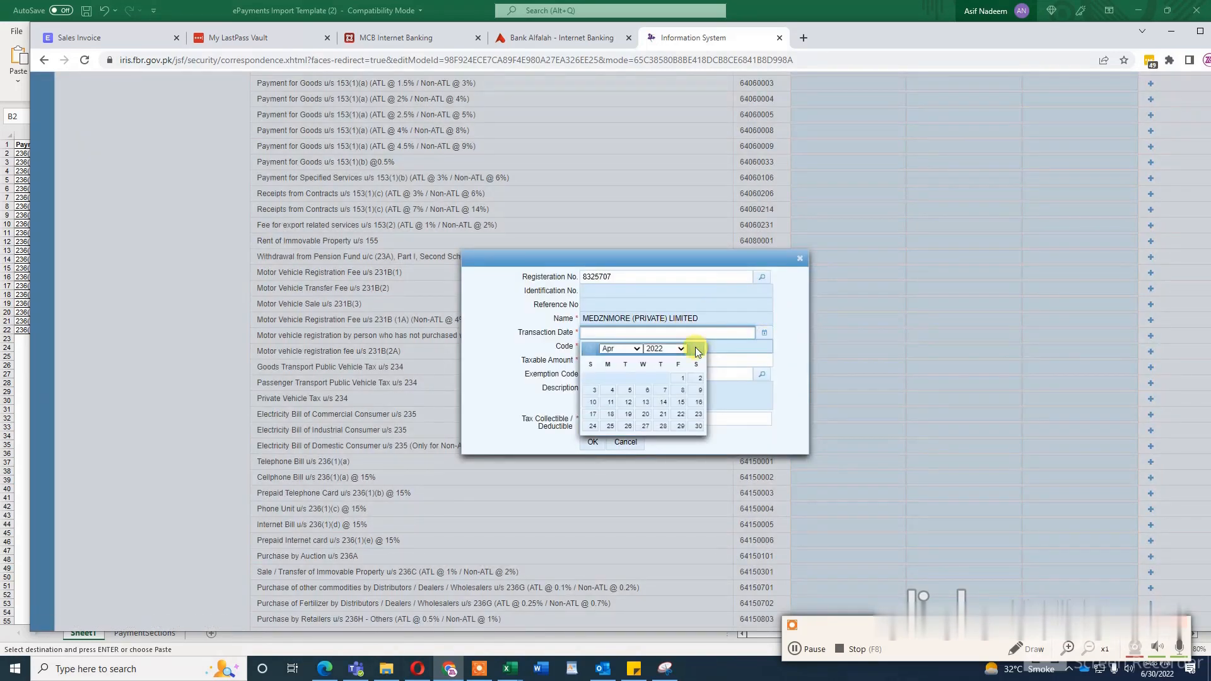
pyautogui.click(698, 426)
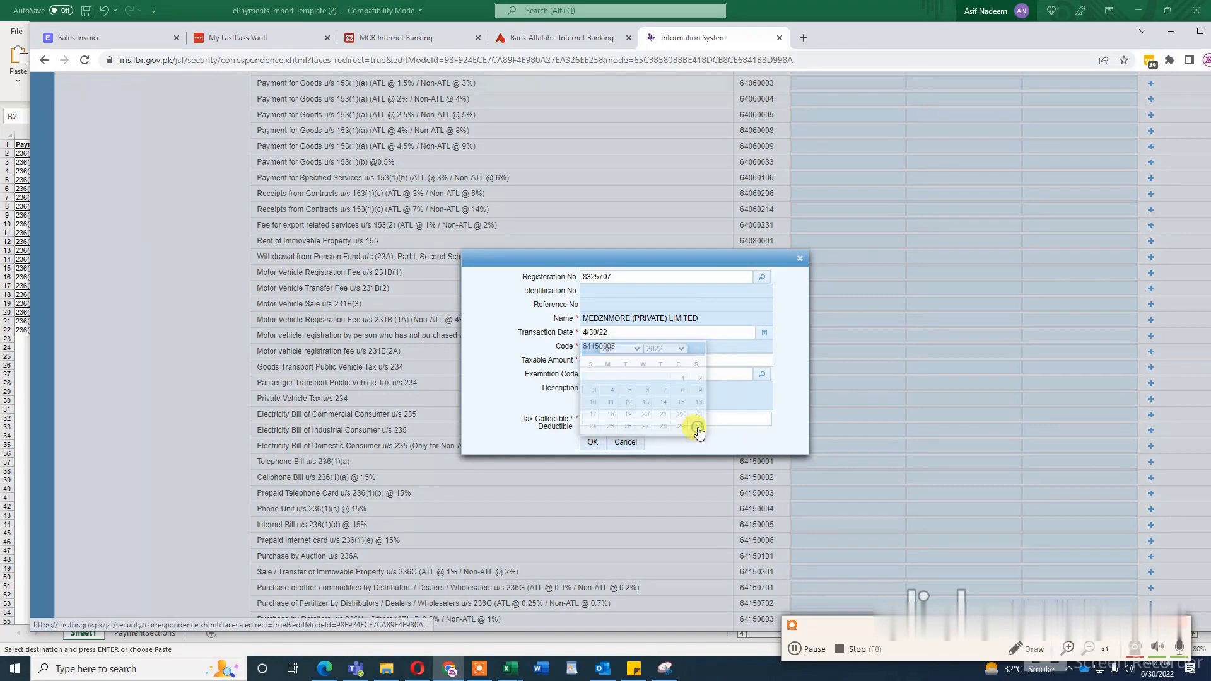
pyautogui.click(628, 347)
pyautogui.hotkey('ctrl', 'v')
# Step: Look up Medznmore's taxable amount in the Excel workbook and enter 35640 as the taxable amount in the Iris entry form
pyautogui.click(609, 362)
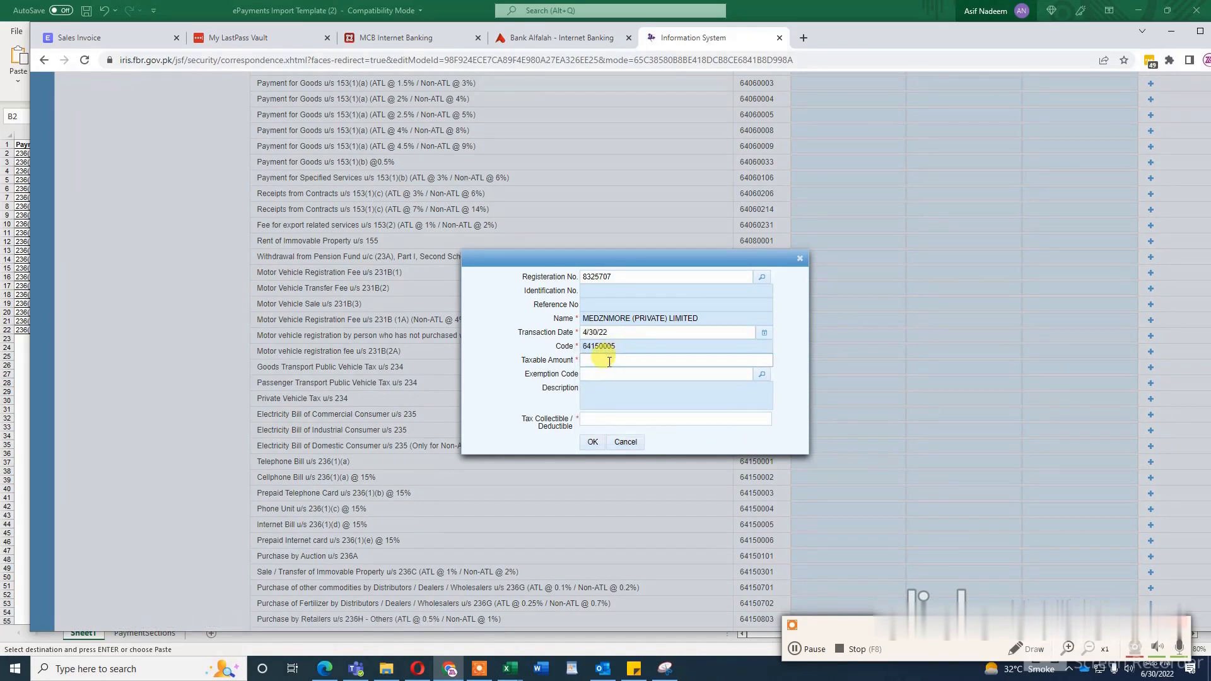
pyautogui.click(606, 362)
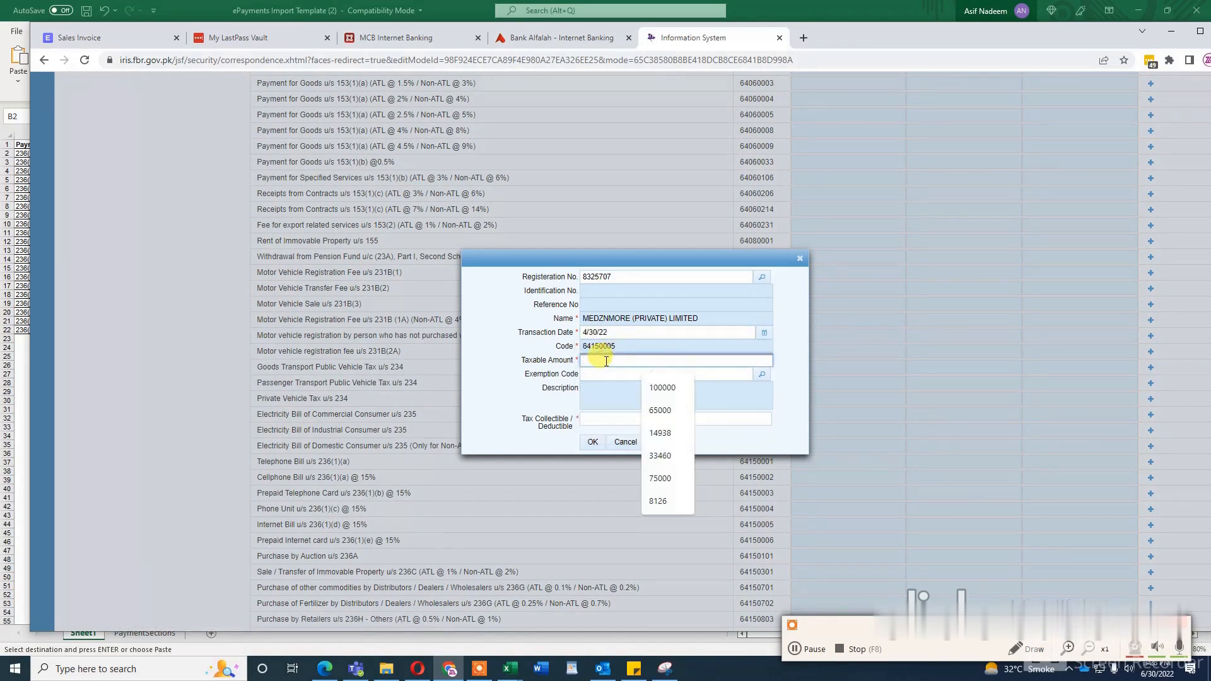
pyautogui.hotkey('alt', 'Tab')
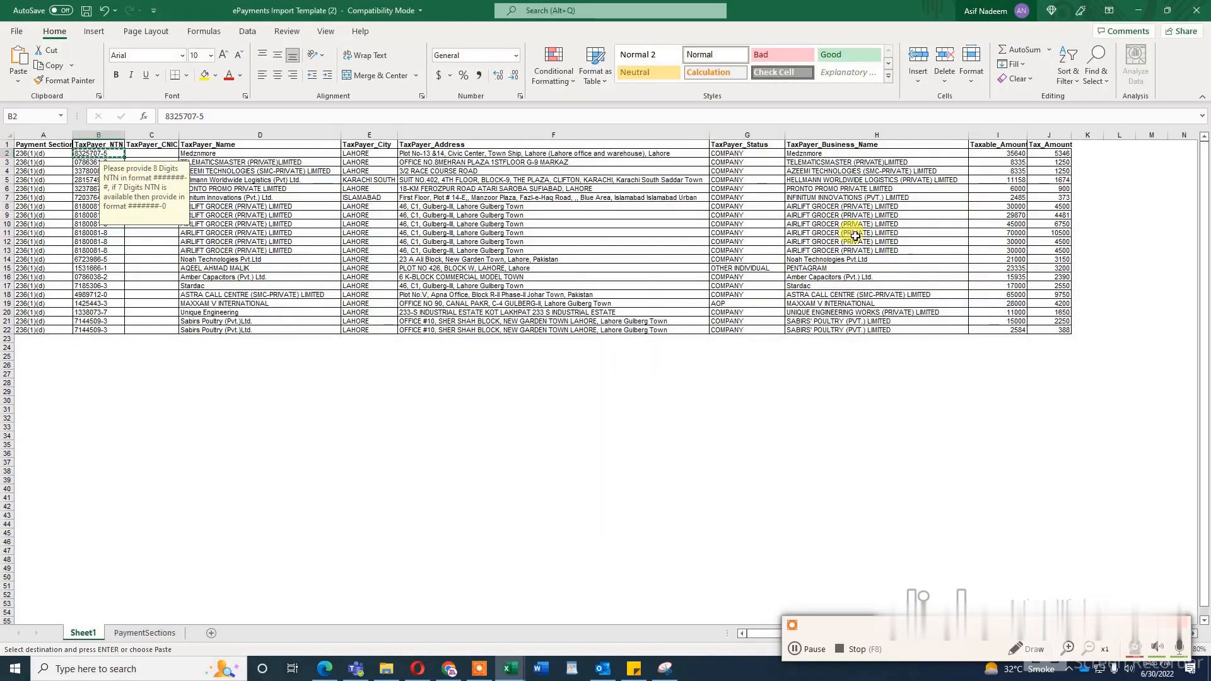
pyautogui.click(1010, 154)
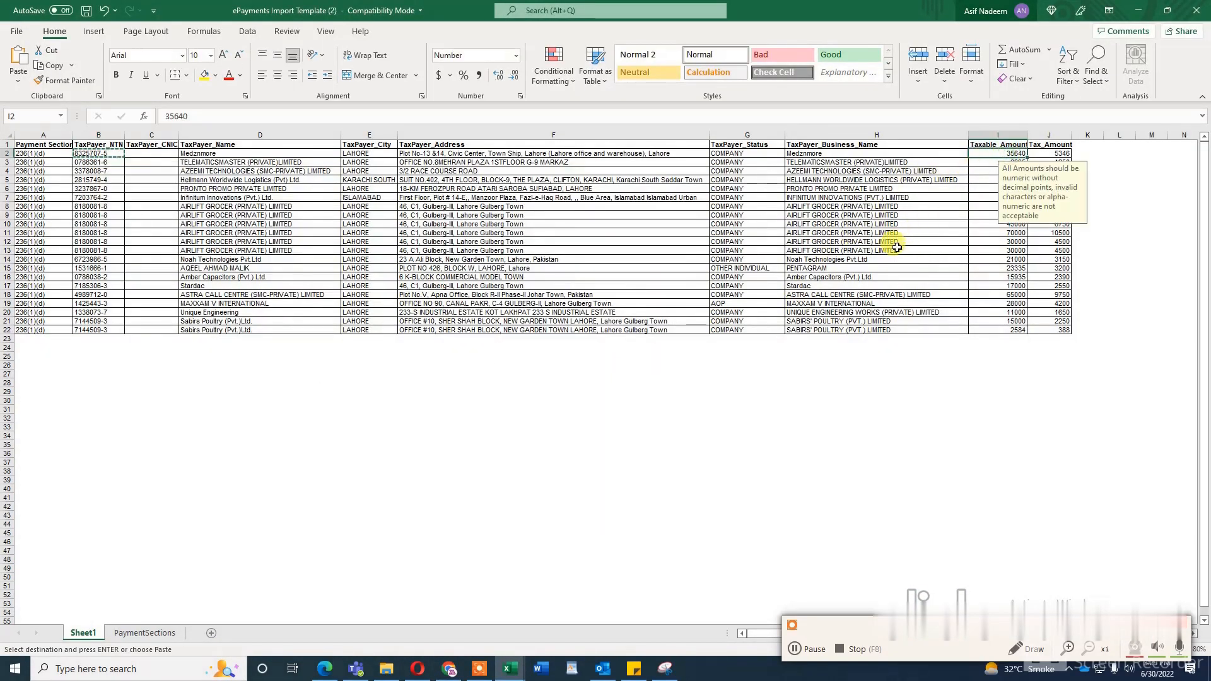
pyautogui.hotkey('alt', 'Tab')
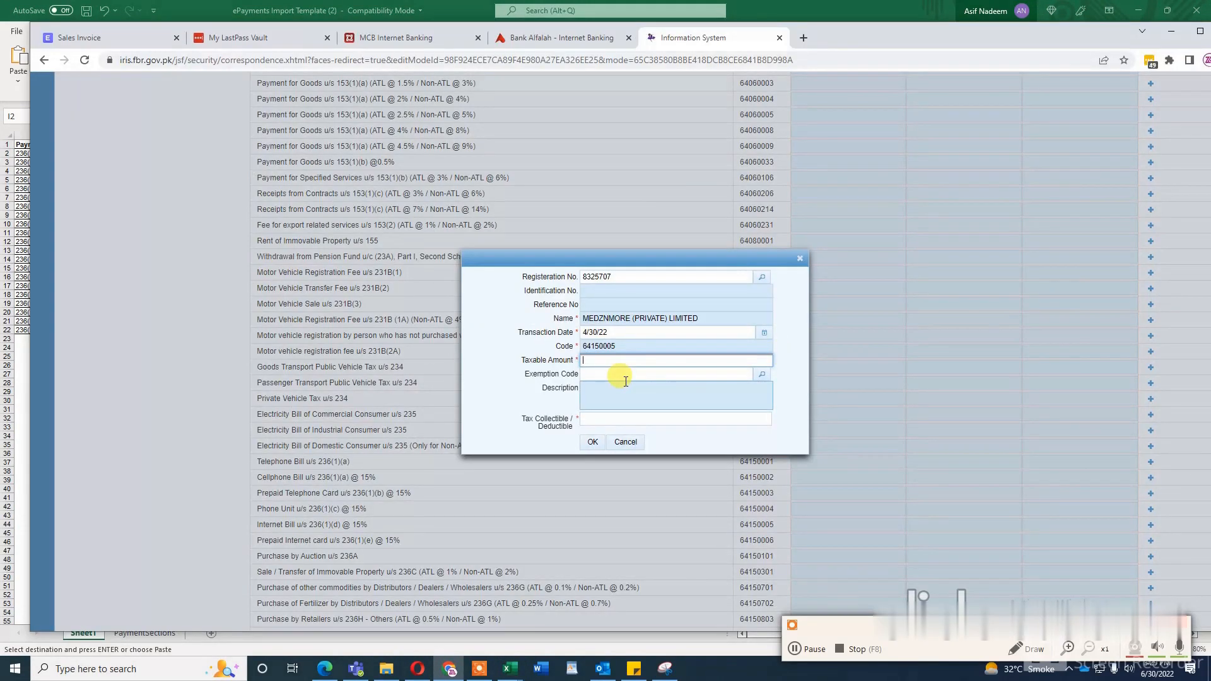
pyautogui.write('35640')
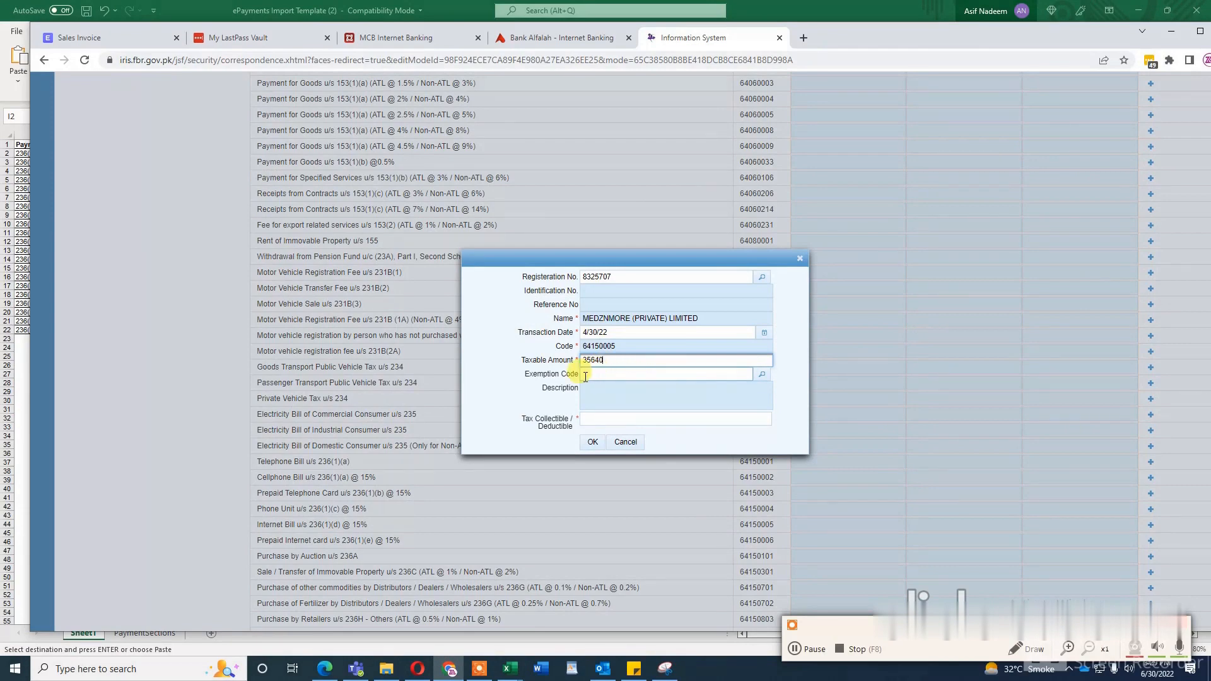
# Step: Look up Medznmore's tax amount in the Excel workbook, enter 5346 as the tax collectible in Iris and save the entry
pyautogui.click(602, 420)
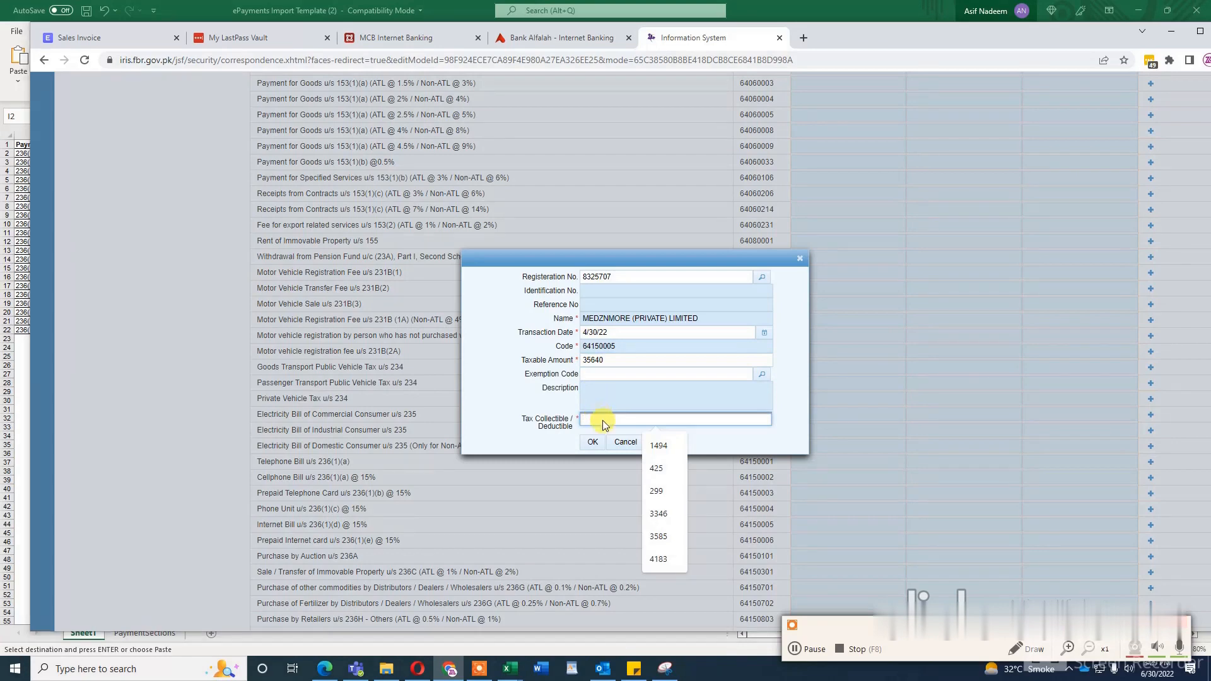
pyautogui.hotkey('alt', 'Tab')
pyautogui.hotkey('alt', 'Tab')
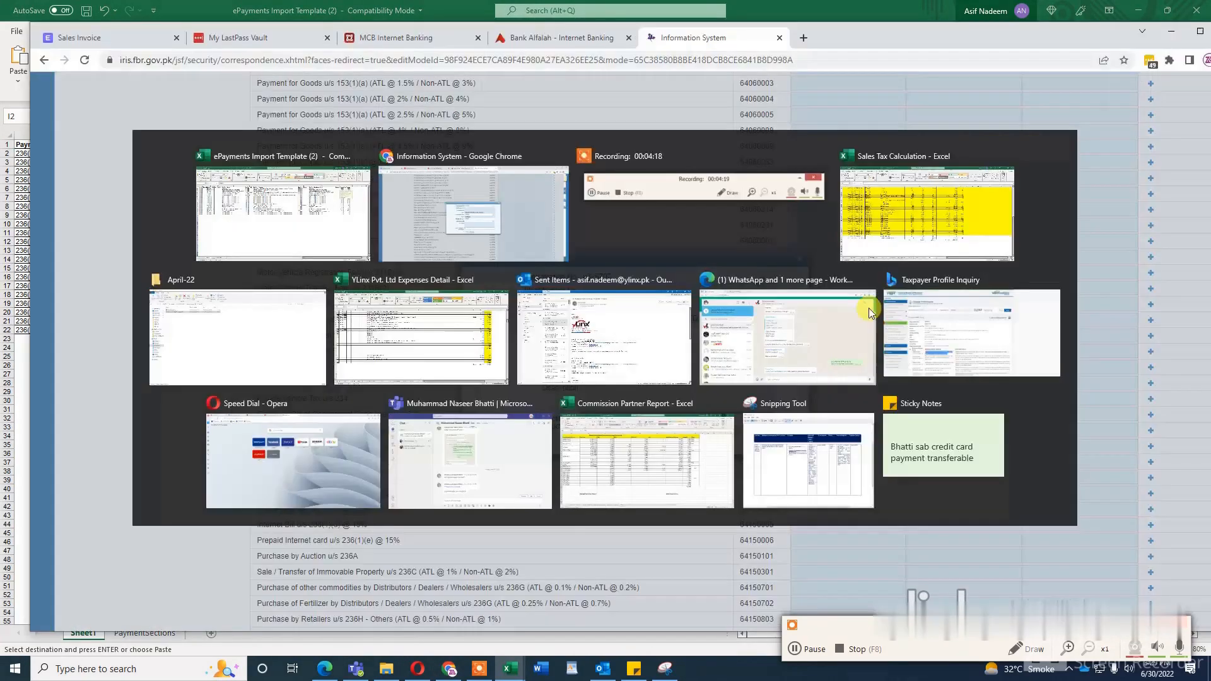
pyautogui.write('5346')
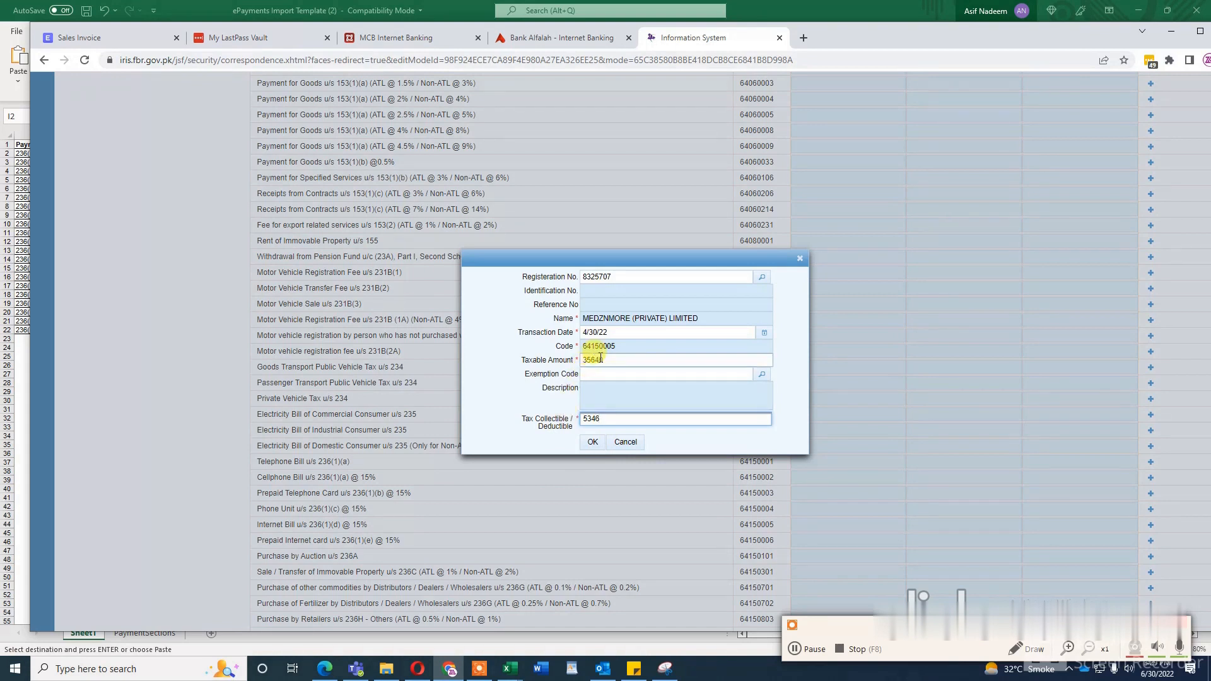
pyautogui.moveTo(601, 358); pyautogui.dragTo(583, 347)
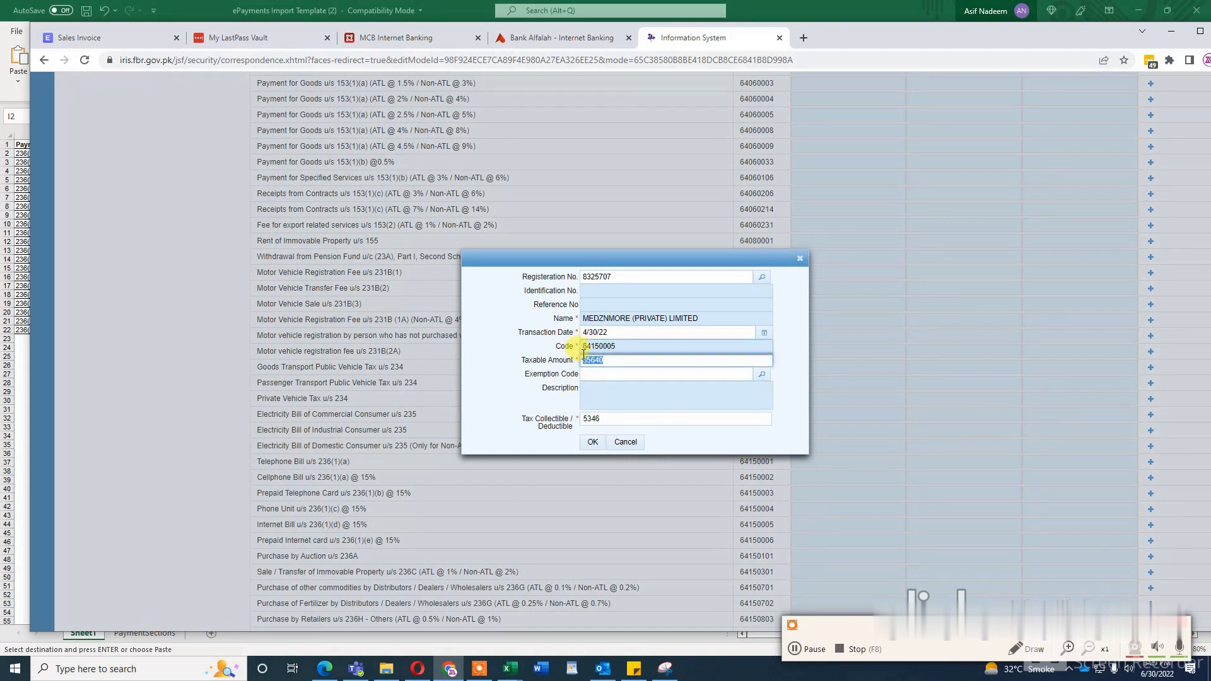
pyautogui.click(592, 446)
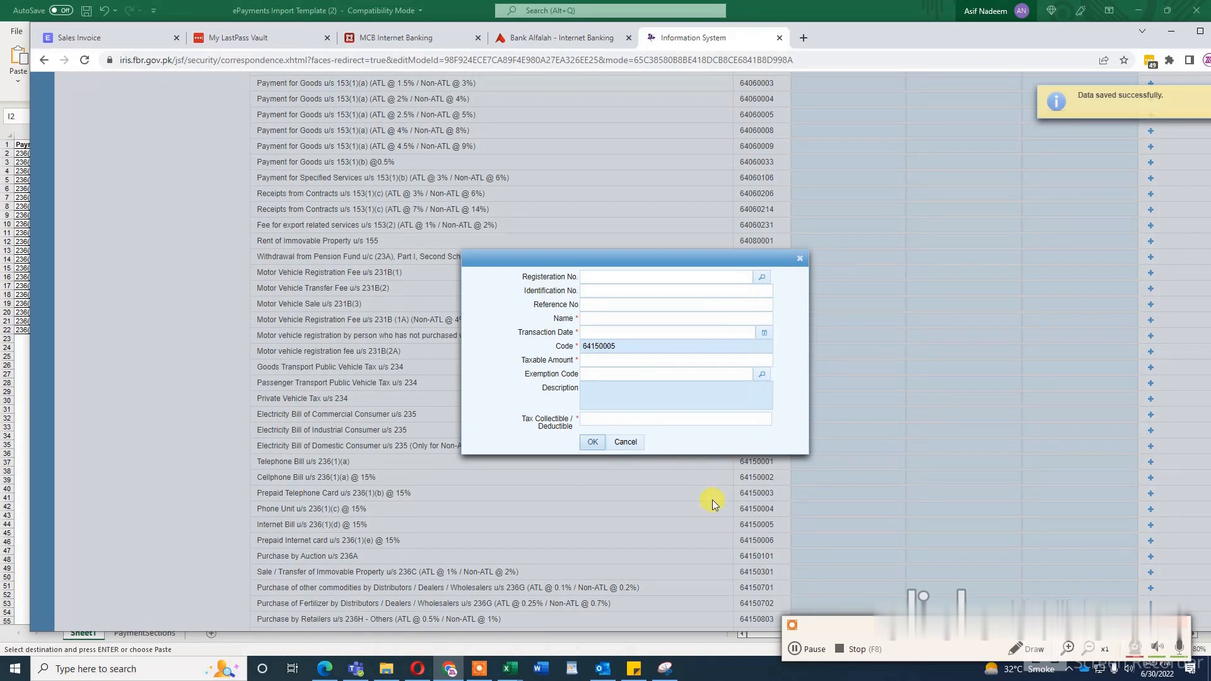
pyautogui.click(794, 649)
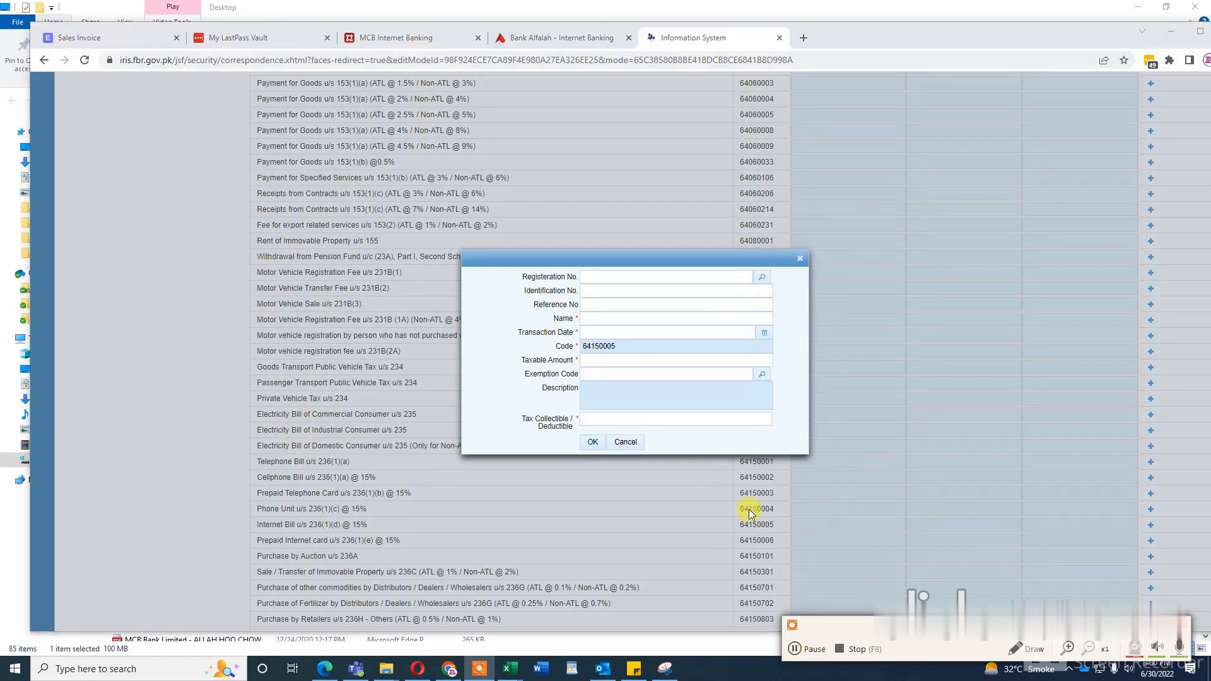
# Step: Open the taxpayer lookup for a new entry, switch to the Excel workbook and copy Telematicsmaster's taxpayer NTN from cell B3
pyautogui.click(763, 281)
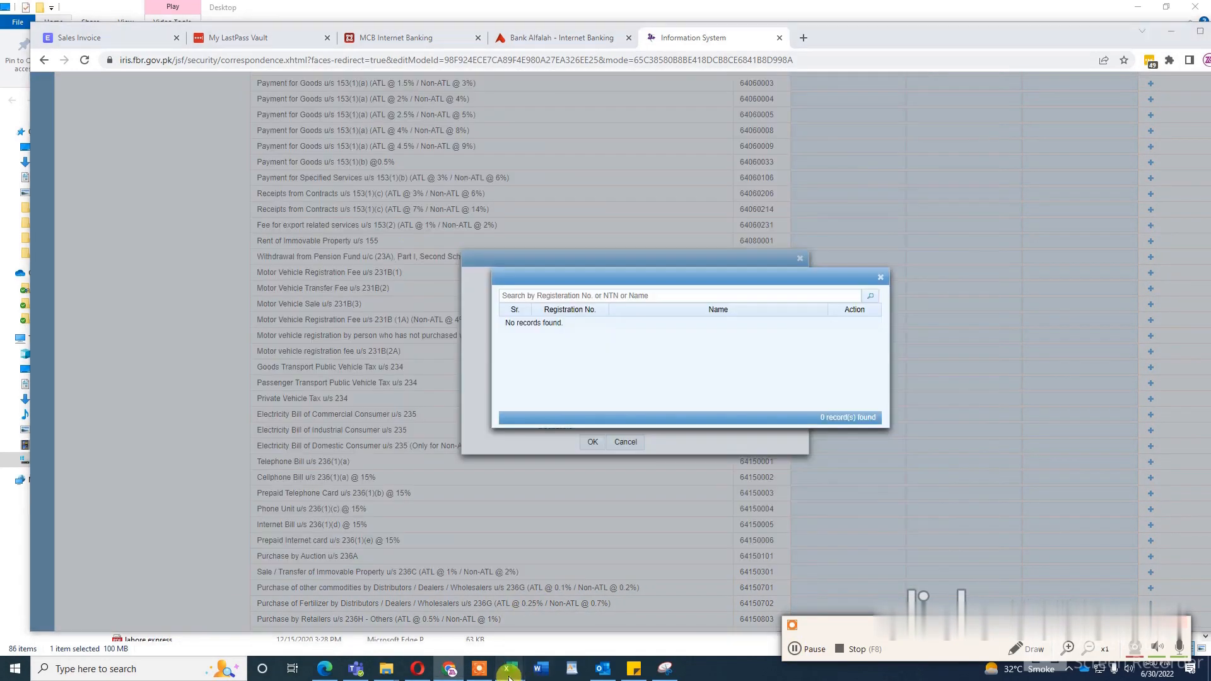
pyautogui.moveTo(510, 669)
pyautogui.click(660, 612)
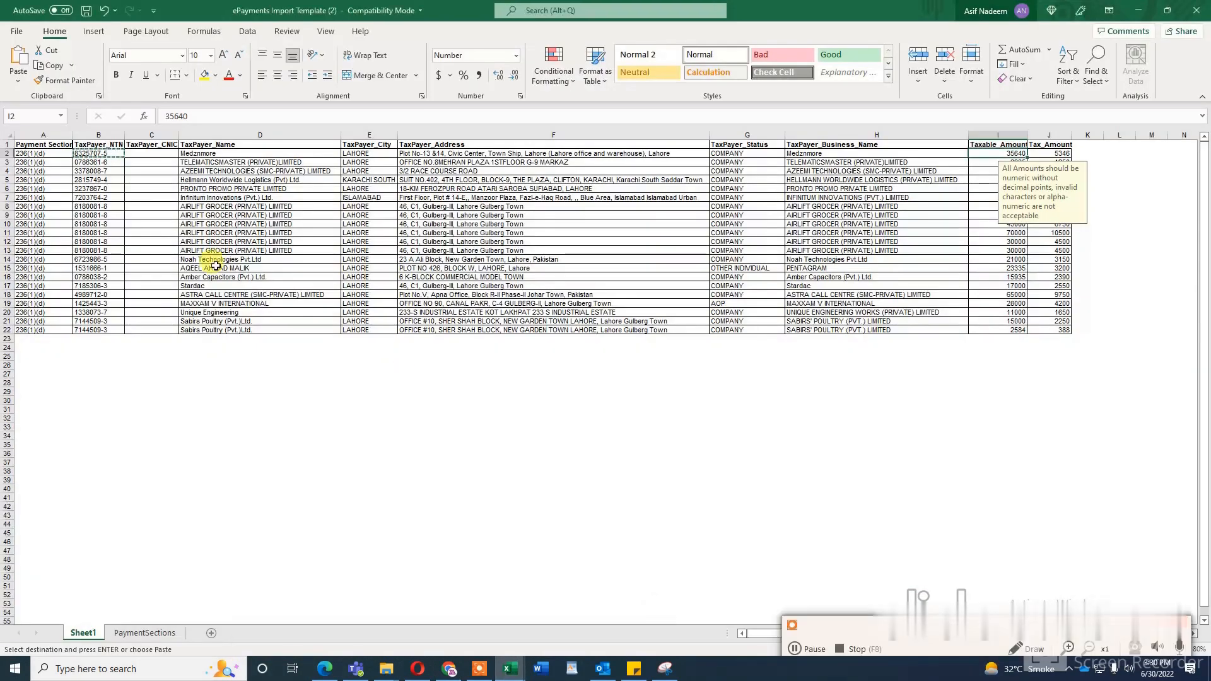
pyautogui.click(95, 162)
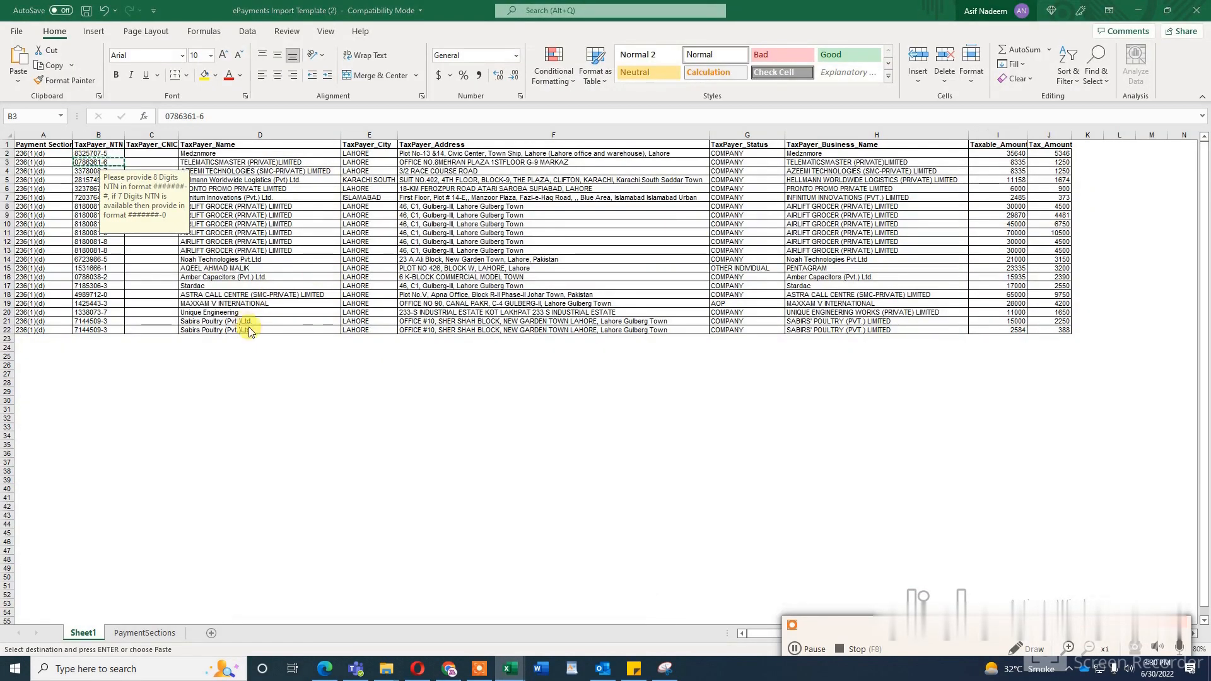
# Step: Return to the Iris taxpayer lookup in Chrome, search for the copied NTN and select SAZGAR ENGINEERING WORKS LIMITED
pyautogui.hotkey('alt', 'Tab')
pyautogui.click(818, 296)
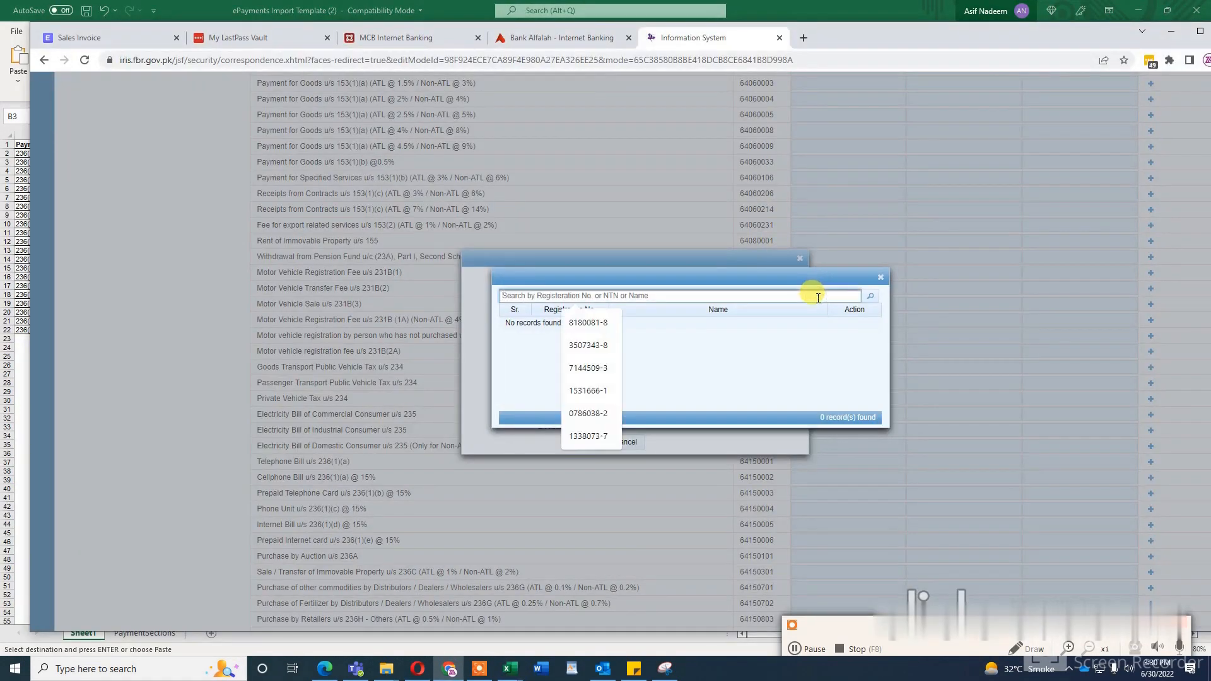
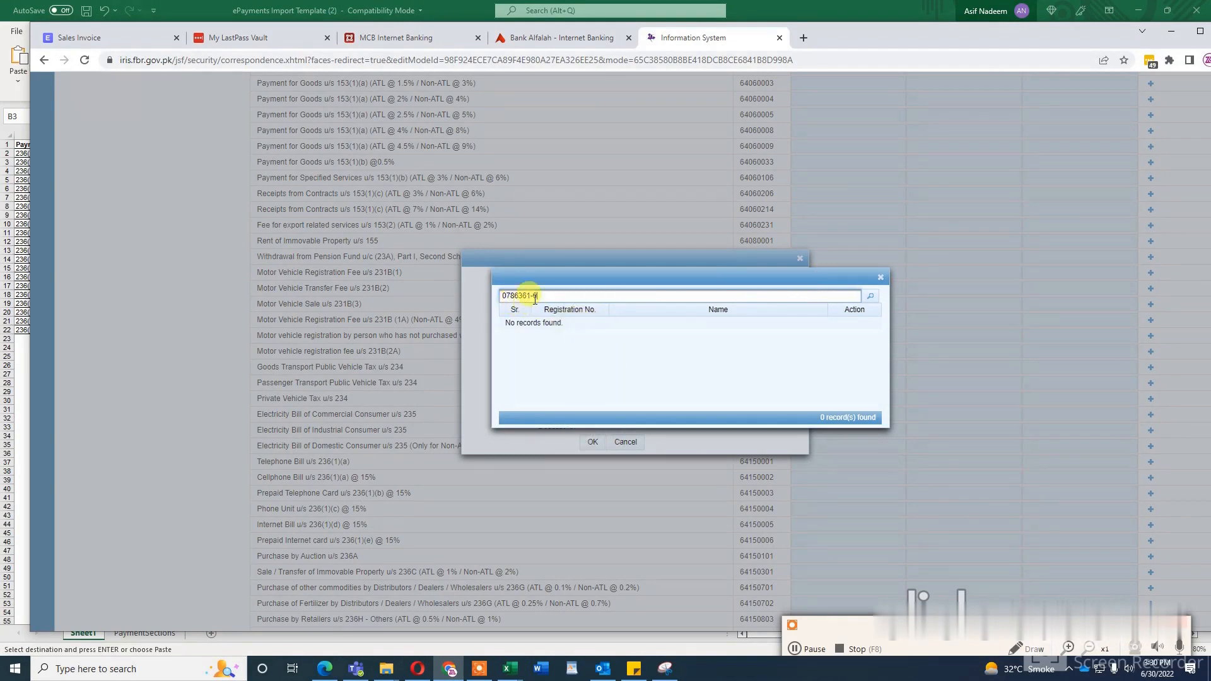
pyautogui.click(871, 297)
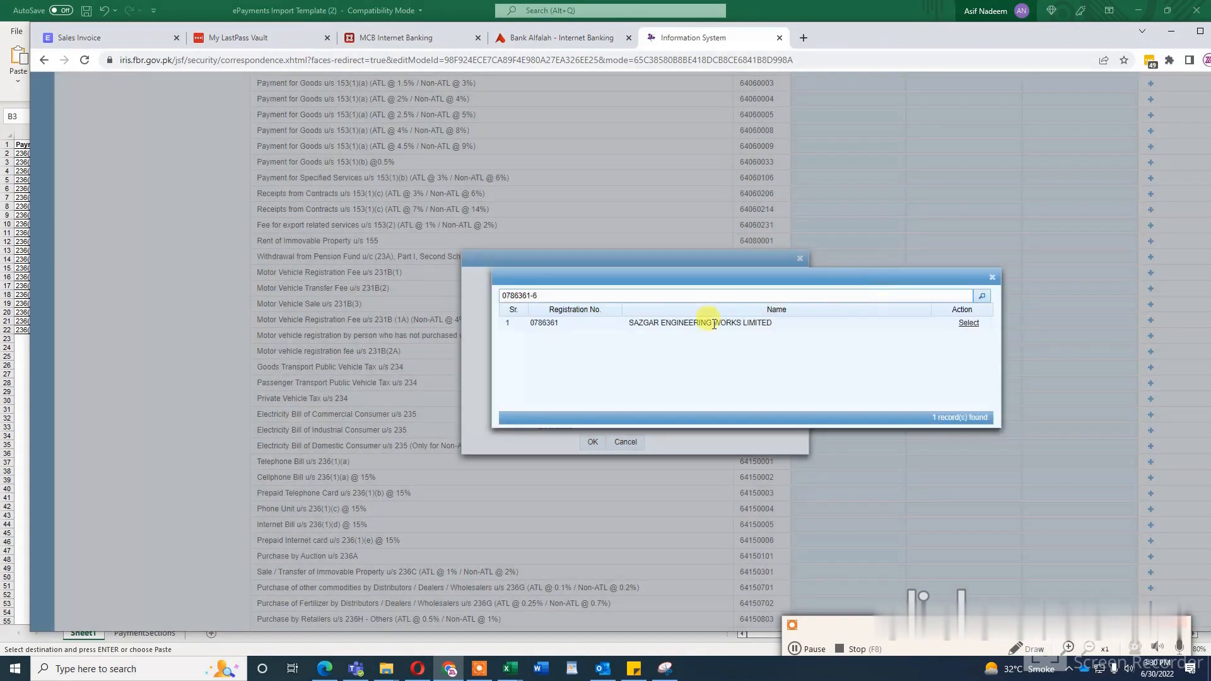
pyautogui.click(968, 324)
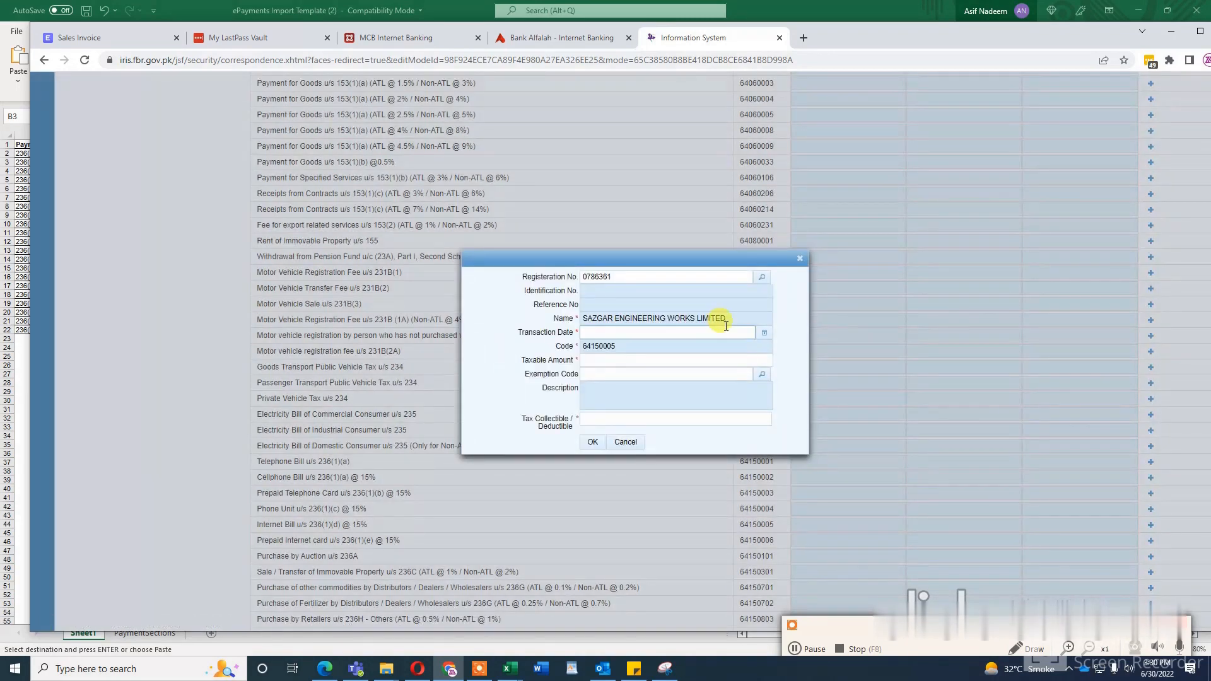
# Step: Set the transaction date to 30 April 2022 and enter 8335 as the taxable amount, taken from row 3 of the Excel workbook
pyautogui.click(764, 332)
pyautogui.click(696, 429)
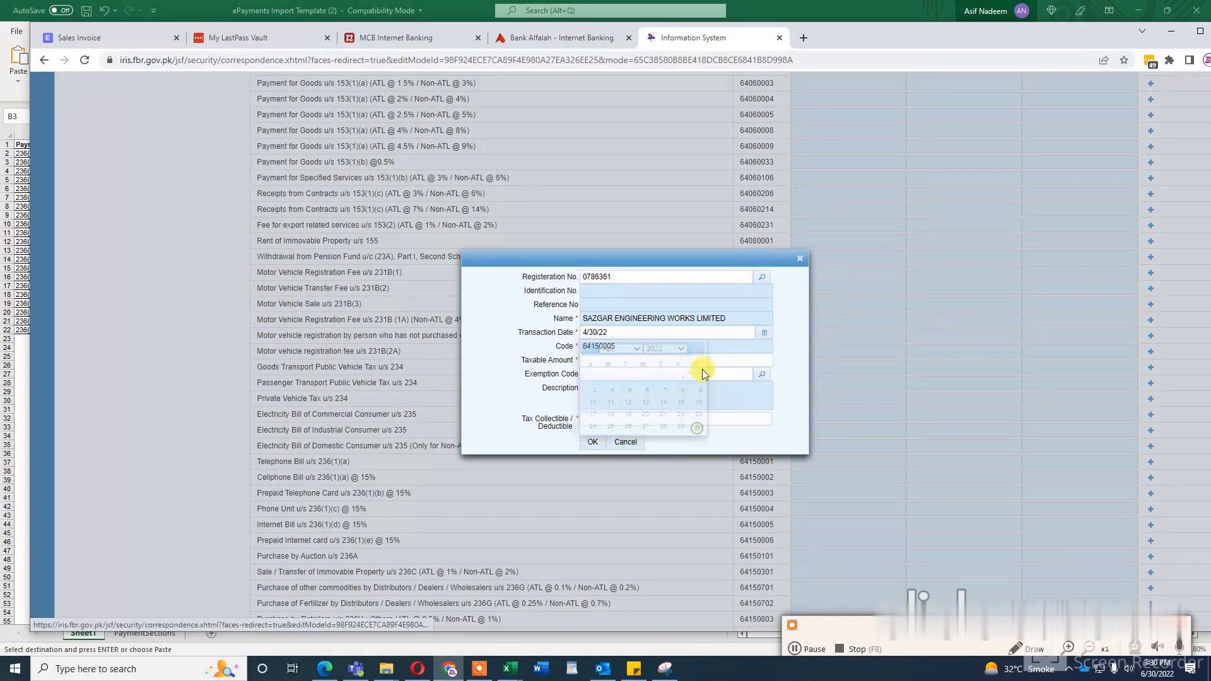
pyautogui.click(653, 359)
pyautogui.hotkey('alt', 'Tab')
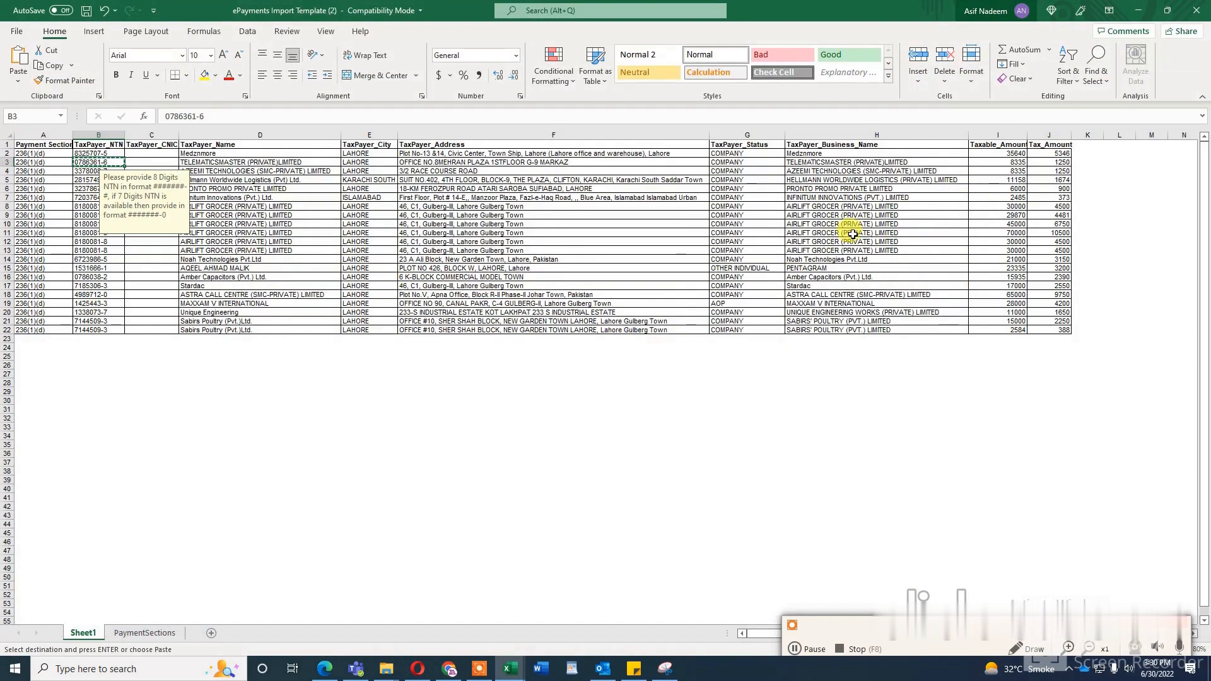
pyautogui.hotkey('alt', 'Tab')
pyautogui.write('833')
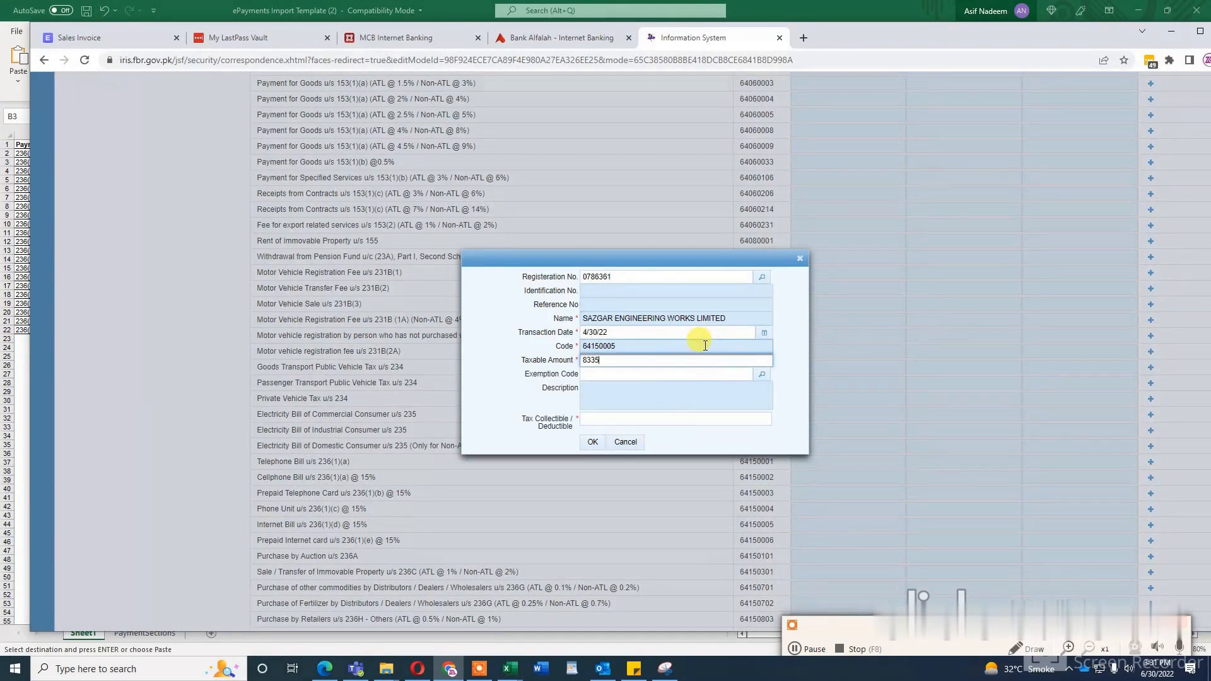
# Step: Look up the row 3 tax amount in the Excel workbook and enter 1250 as the tax collectible in the Iris entry form
pyautogui.click(668, 419)
pyautogui.hotkey('alt', 'Tab')
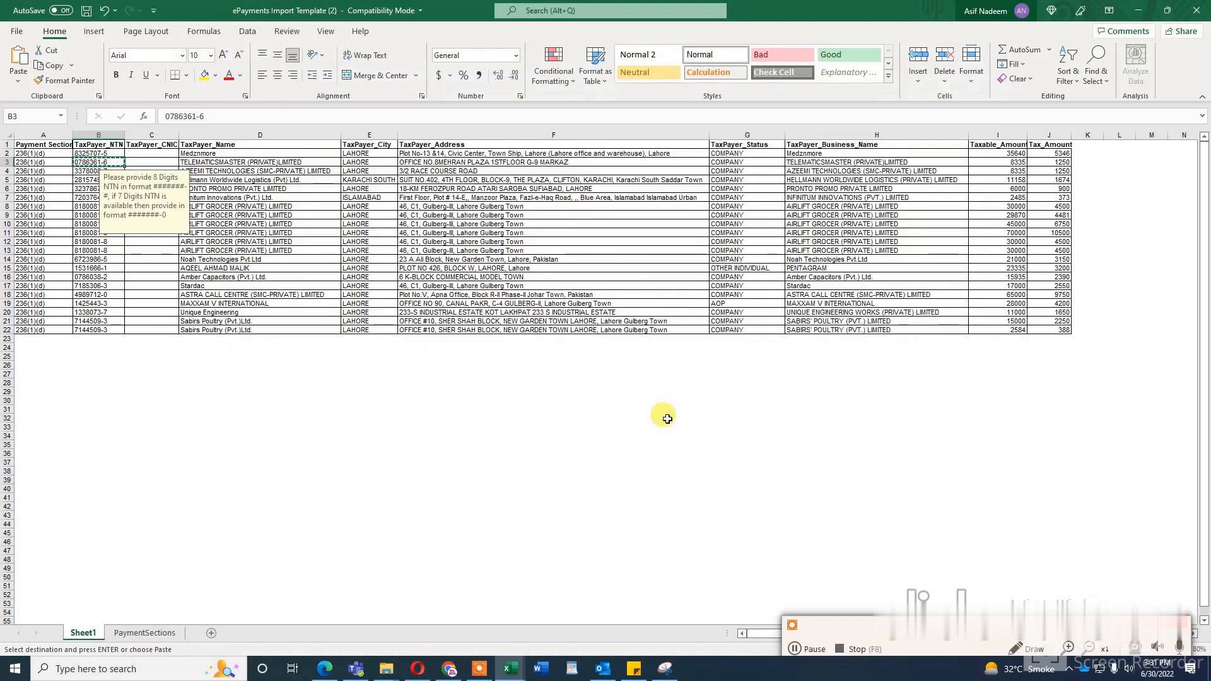
pyautogui.hotkey('alt', 'Tab')
pyautogui.write('1250')
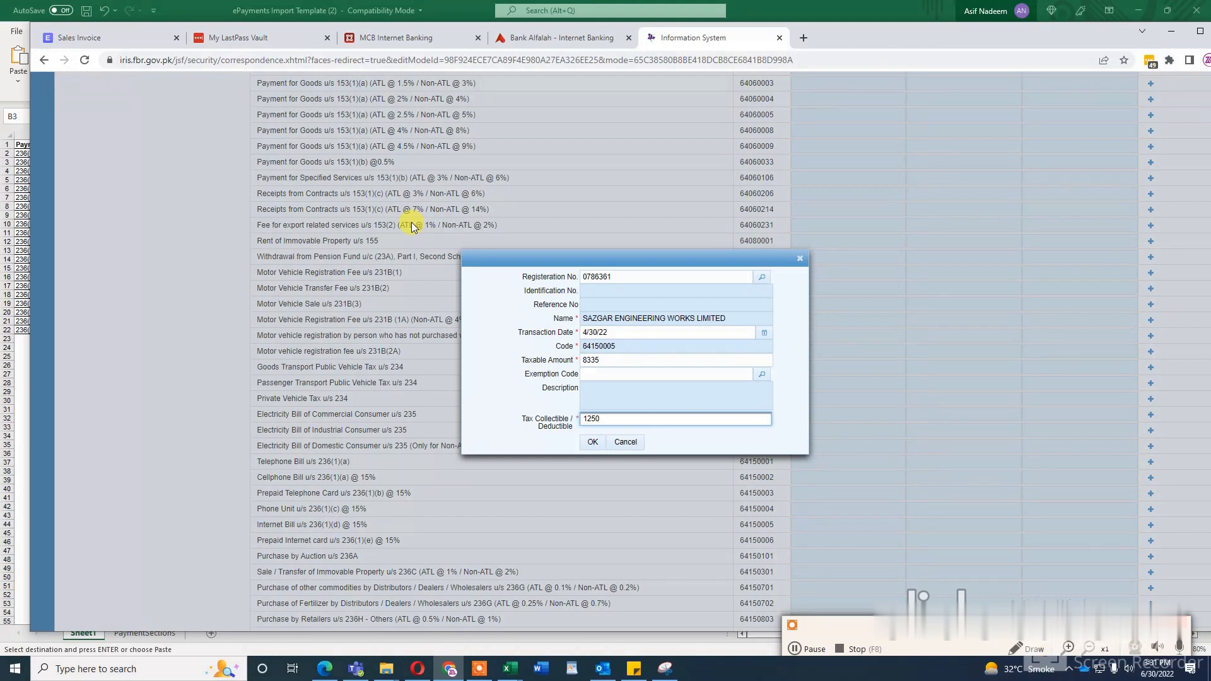
# Step: Switch to the ePayments Import Template workbook in Excel and copy Azeemi Technologies' taxpayer NTN from cell B4
pyautogui.hotkey('alt', 'Tab')
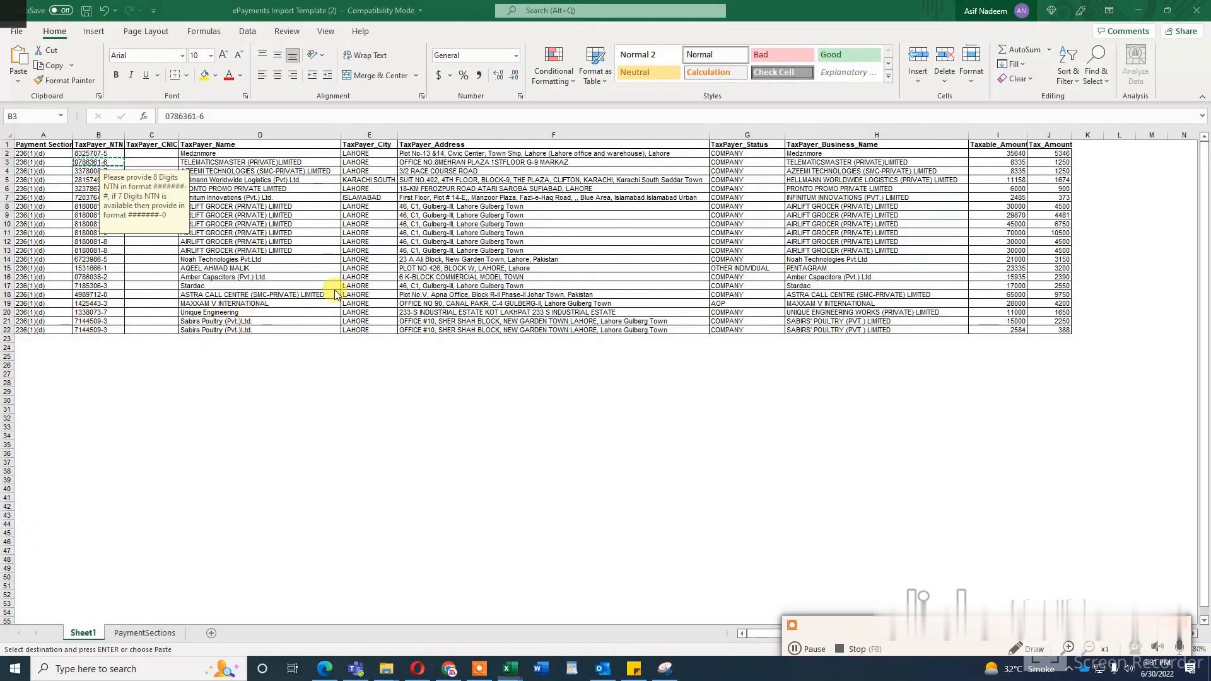
pyautogui.hotkey('alt', 'Tab')
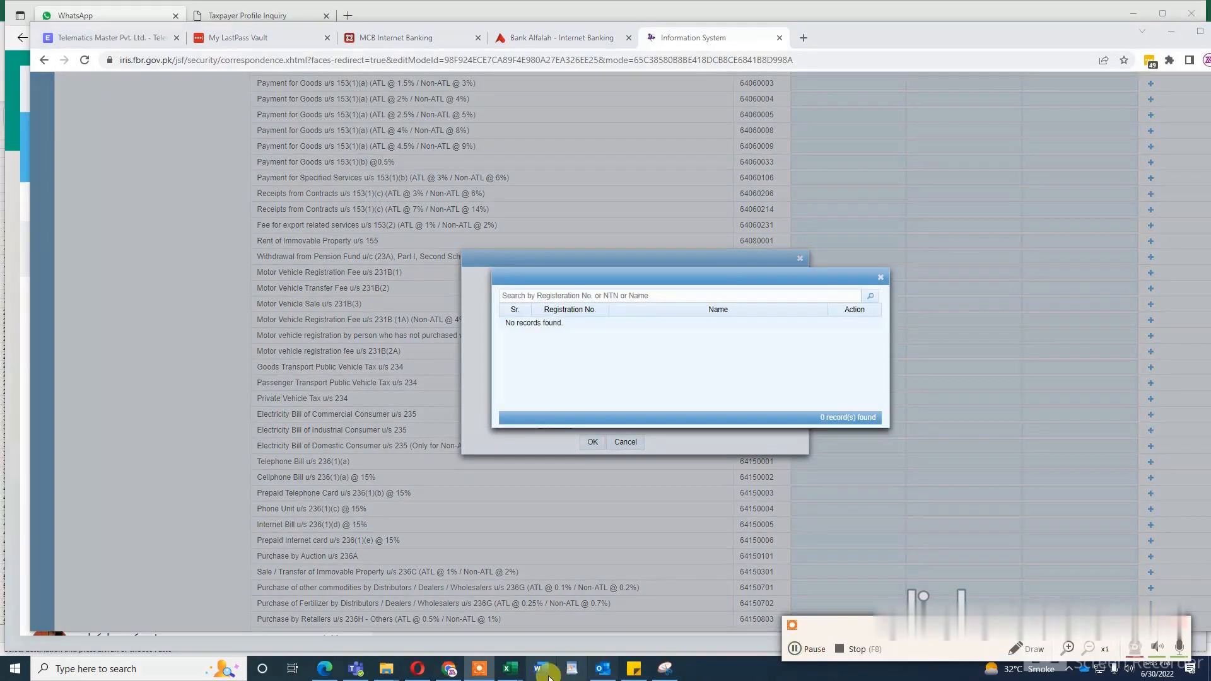
pyautogui.moveTo(510, 668)
pyautogui.click(666, 627)
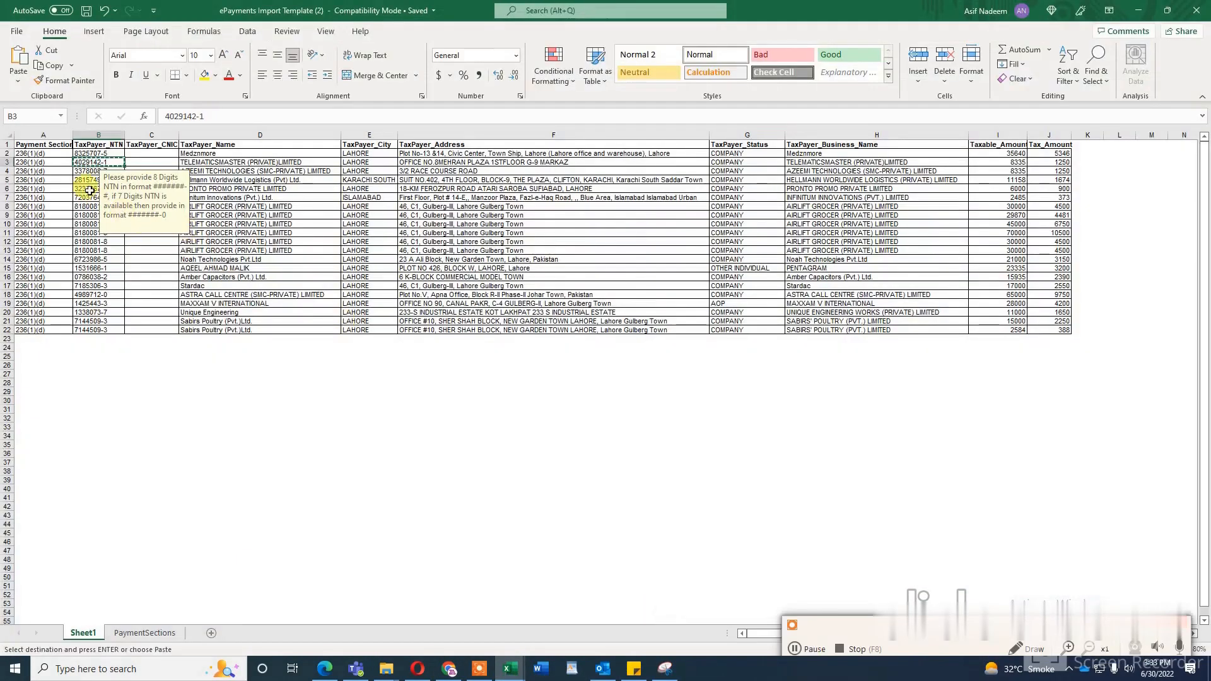
pyautogui.click(108, 171)
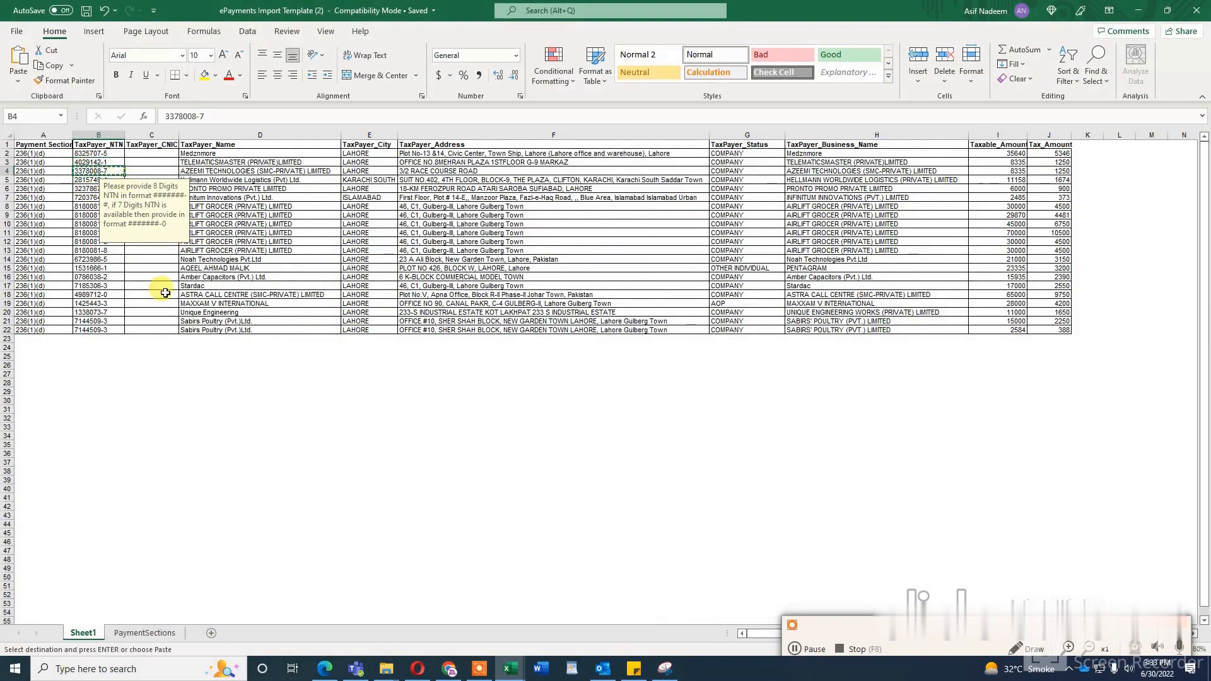
# Step: Return to the Iris taxpayer lookup in Chrome and search for Azeemi Technologies' copied NTN
pyautogui.click(449, 669)
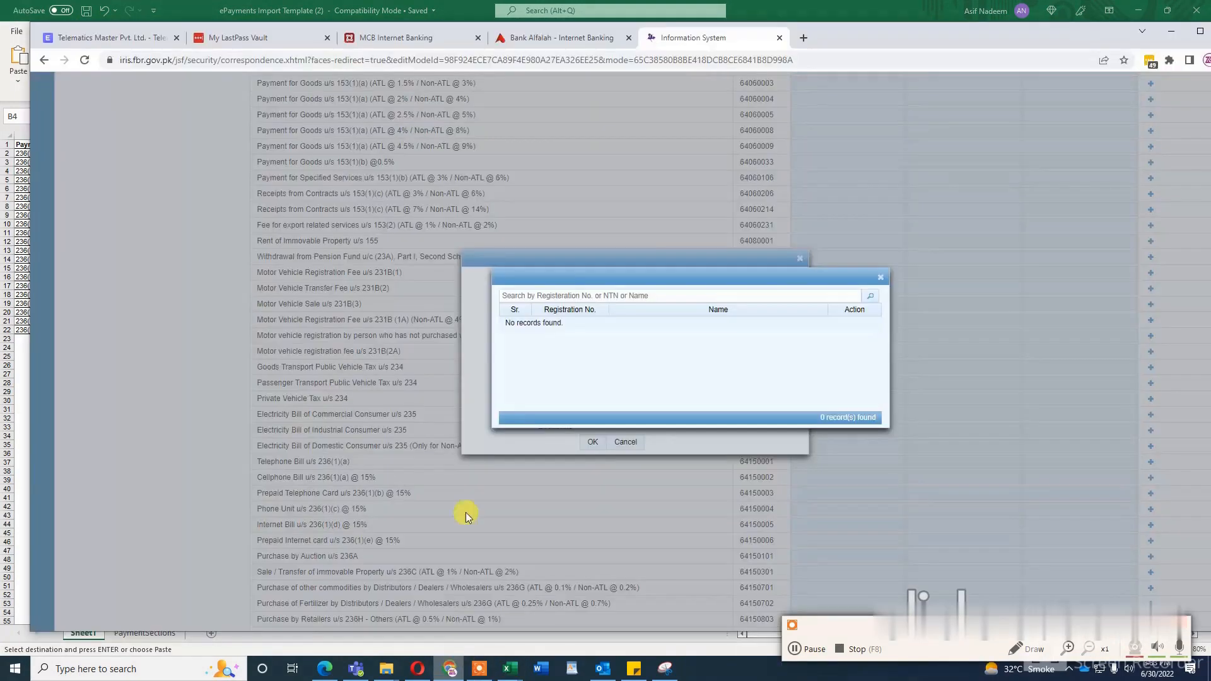
pyautogui.click(607, 294)
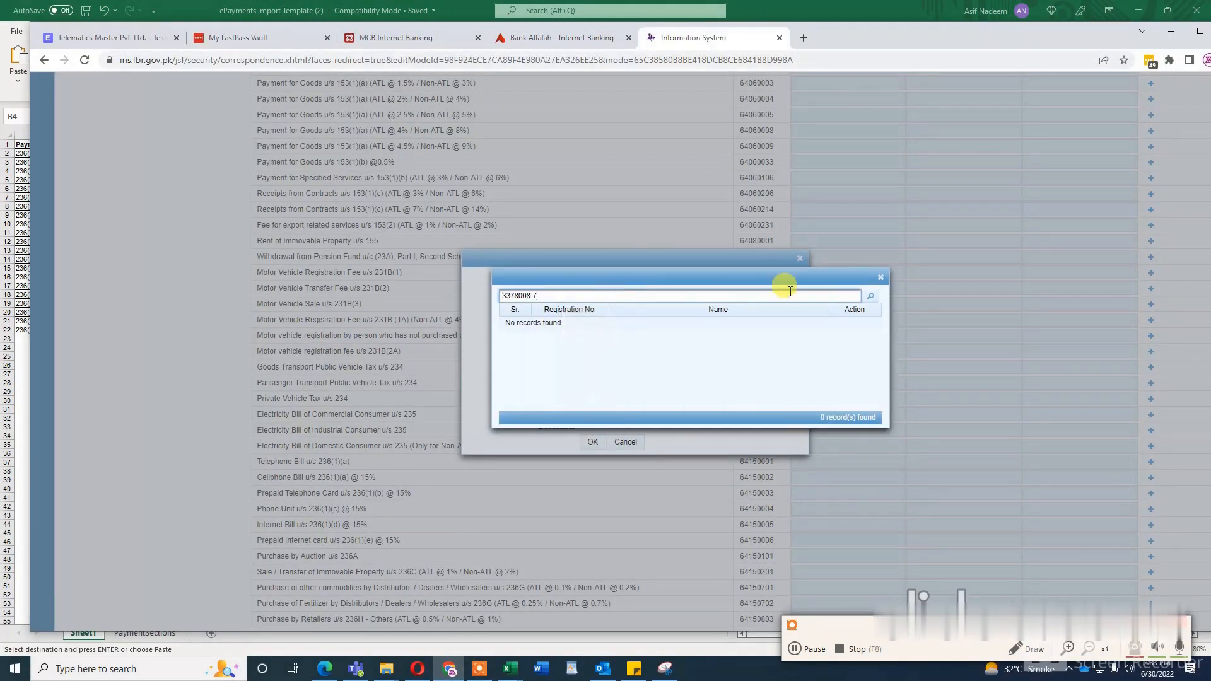
pyautogui.click(871, 296)
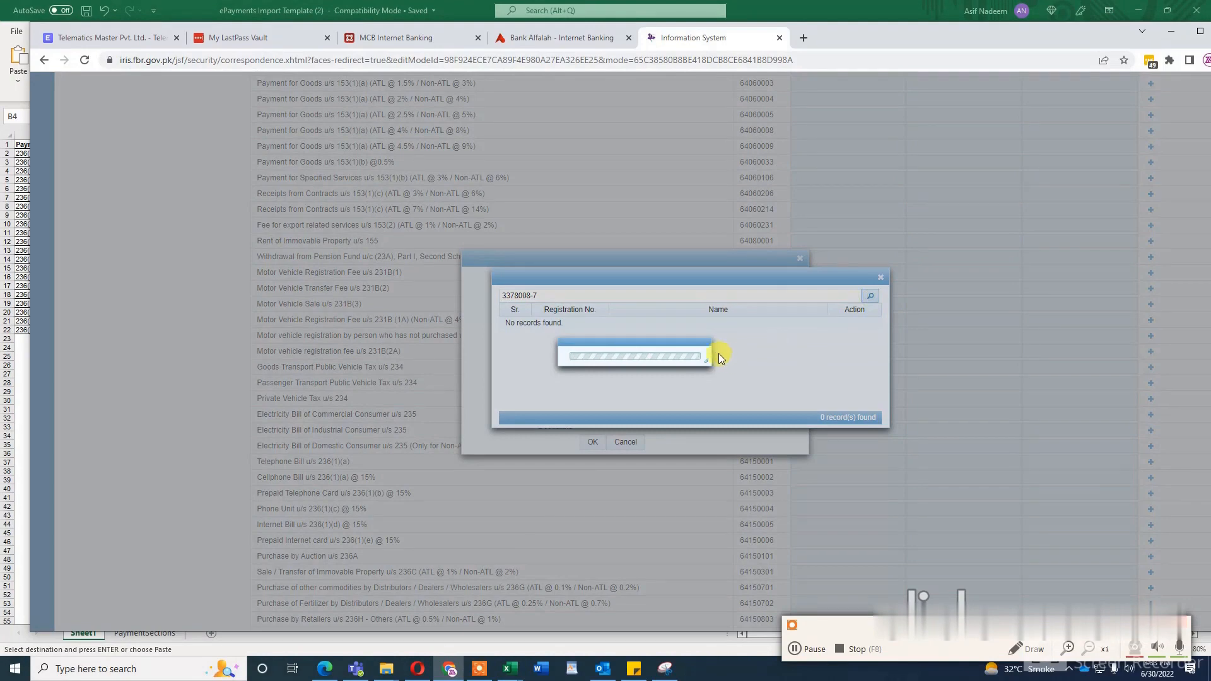
pyautogui.click(795, 648)
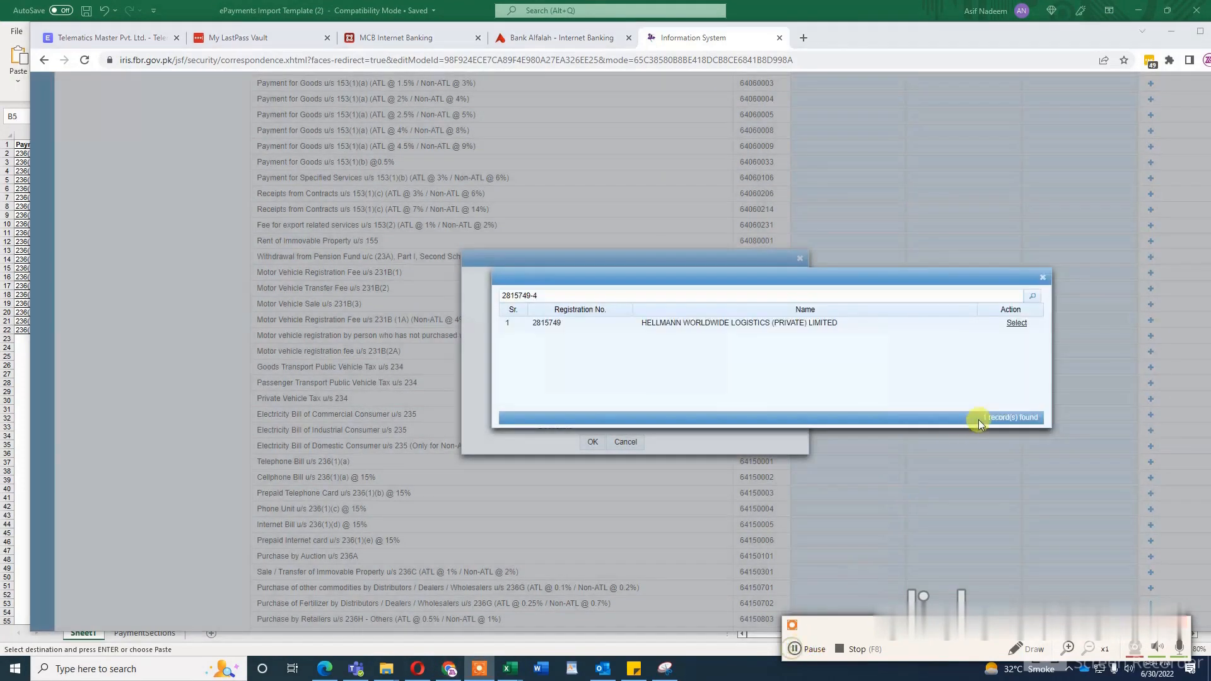
# Step: Select HELLMANN WORLDWIDE LOGISTICS (PRIVATE) LIMITED as the taxpayer, set the transaction date to 30 April 2022 and check its taxable amount in Excel
pyautogui.click(1016, 323)
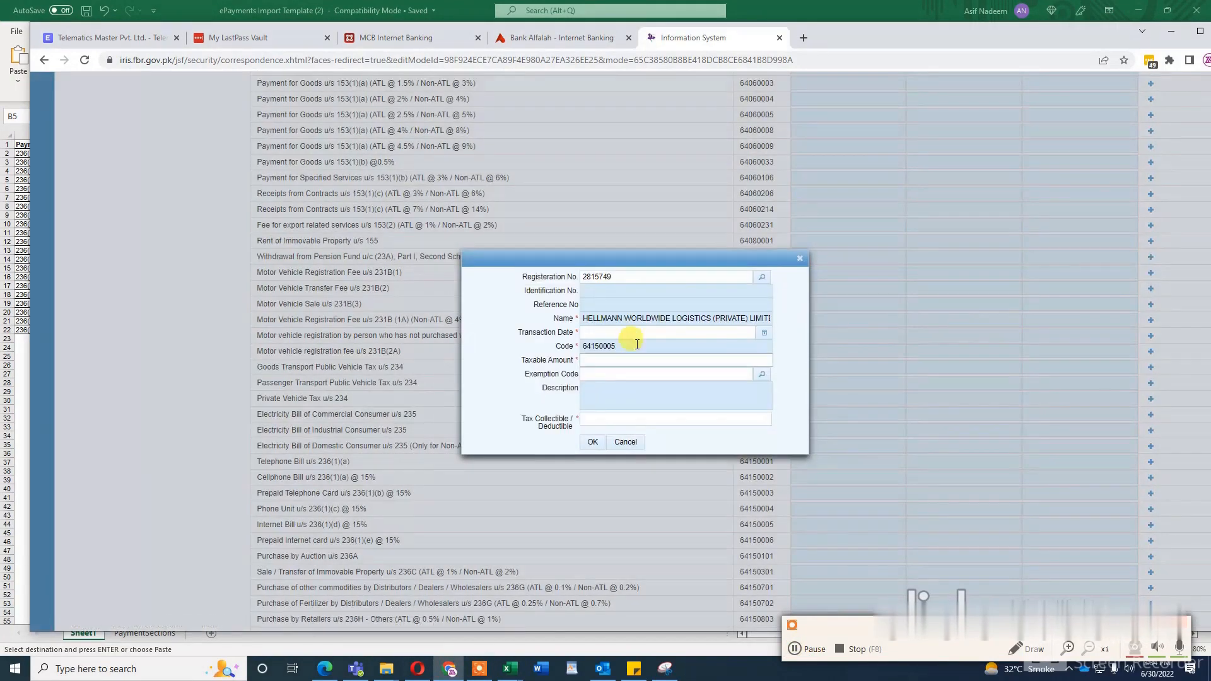
pyautogui.click(766, 333)
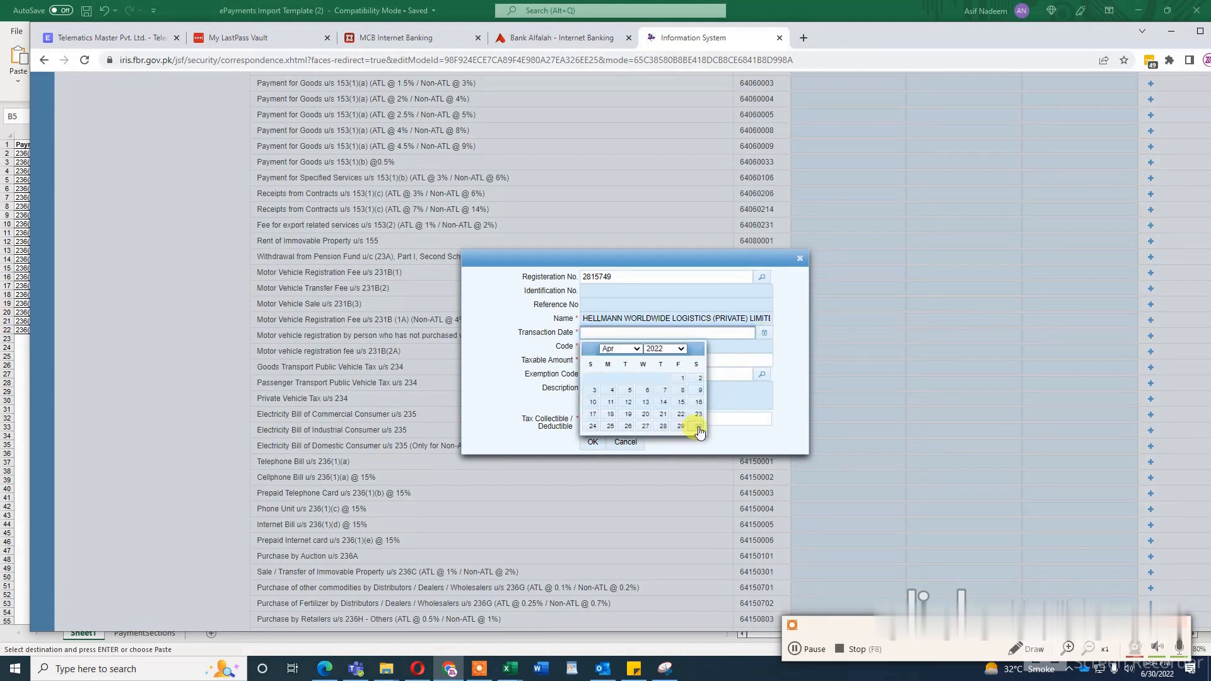
pyautogui.click(698, 428)
pyautogui.click(654, 360)
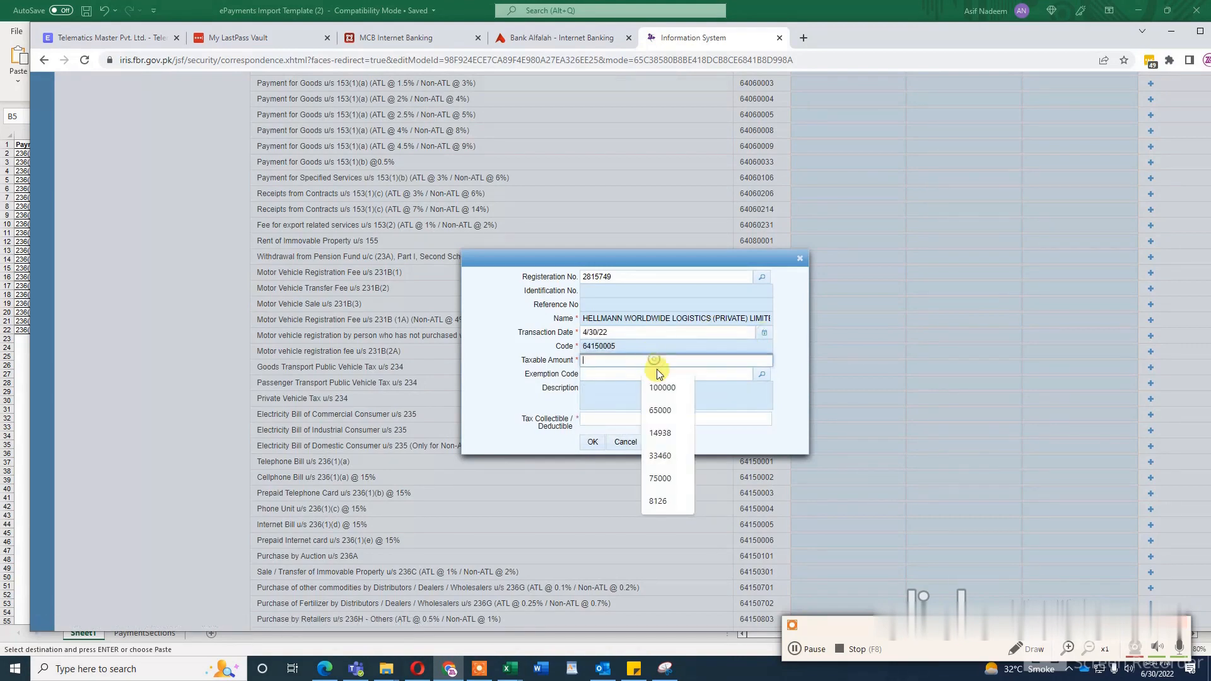
pyautogui.hotkey('alt', 'Tab')
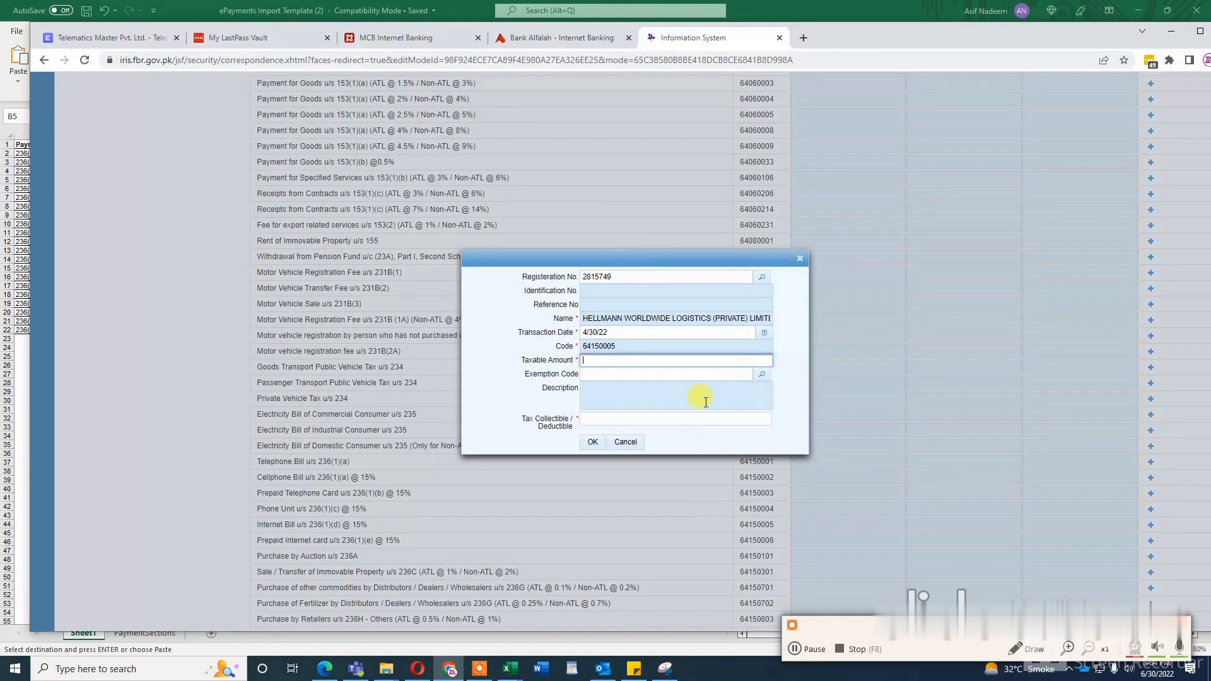
# Step: Enter 388 as the tax collectible for SABIRS' POULTRY (PVT.) LIMITED, save the entry and close the entry form
pyautogui.click(675, 419)
pyautogui.click(675, 418)
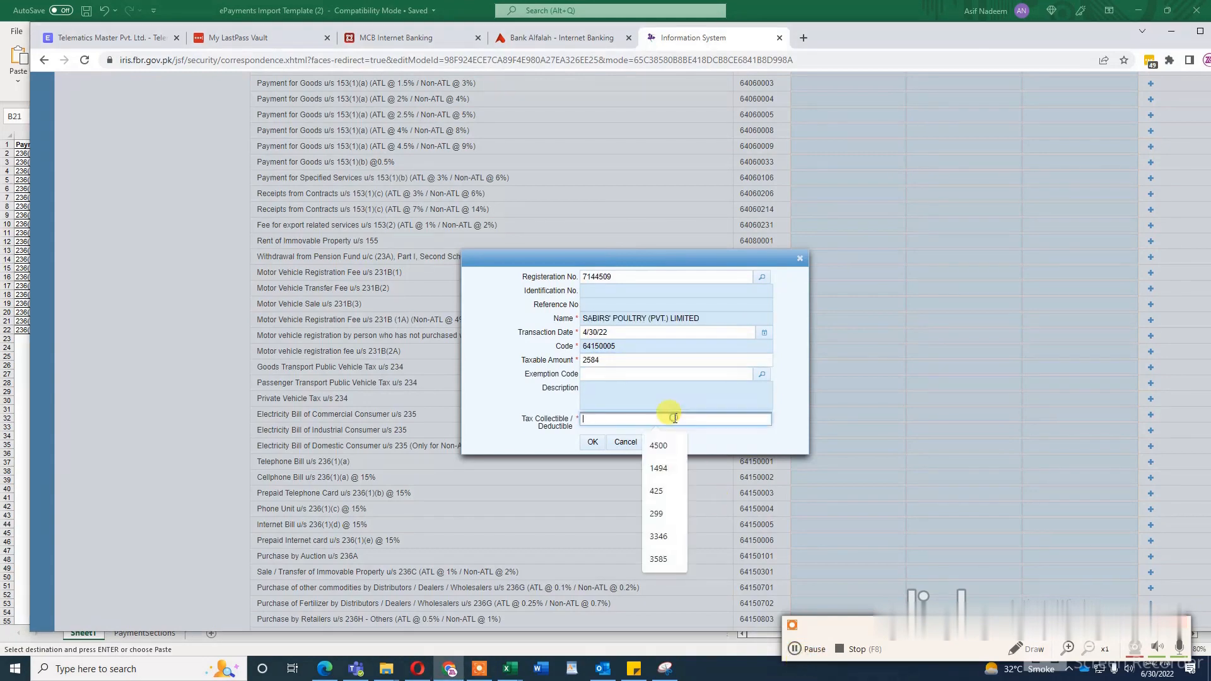
pyautogui.write('388')
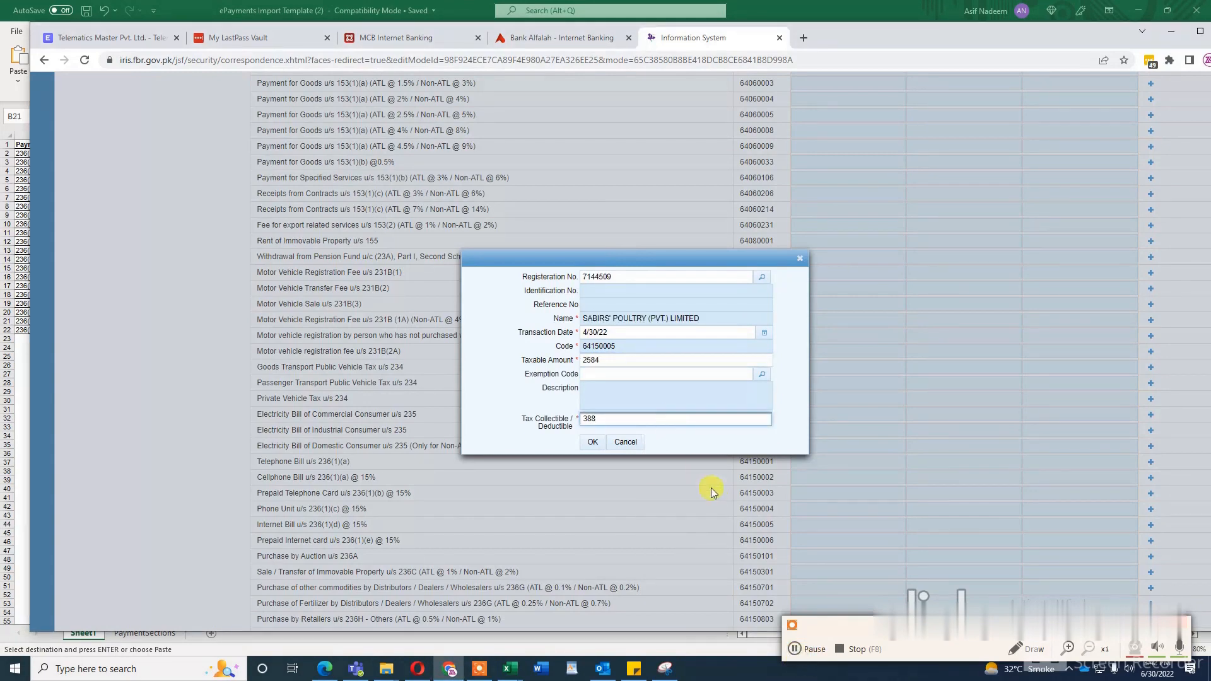
pyautogui.click(593, 442)
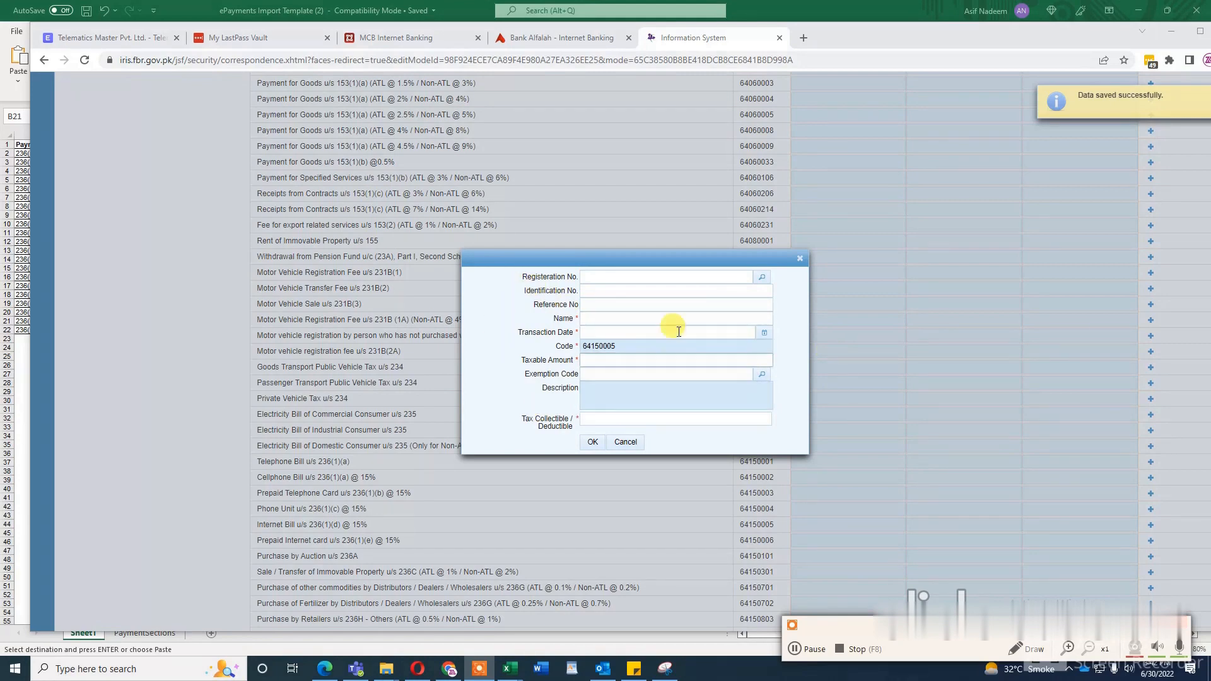
pyautogui.click(799, 260)
pyautogui.scroll(1, 990, 402)
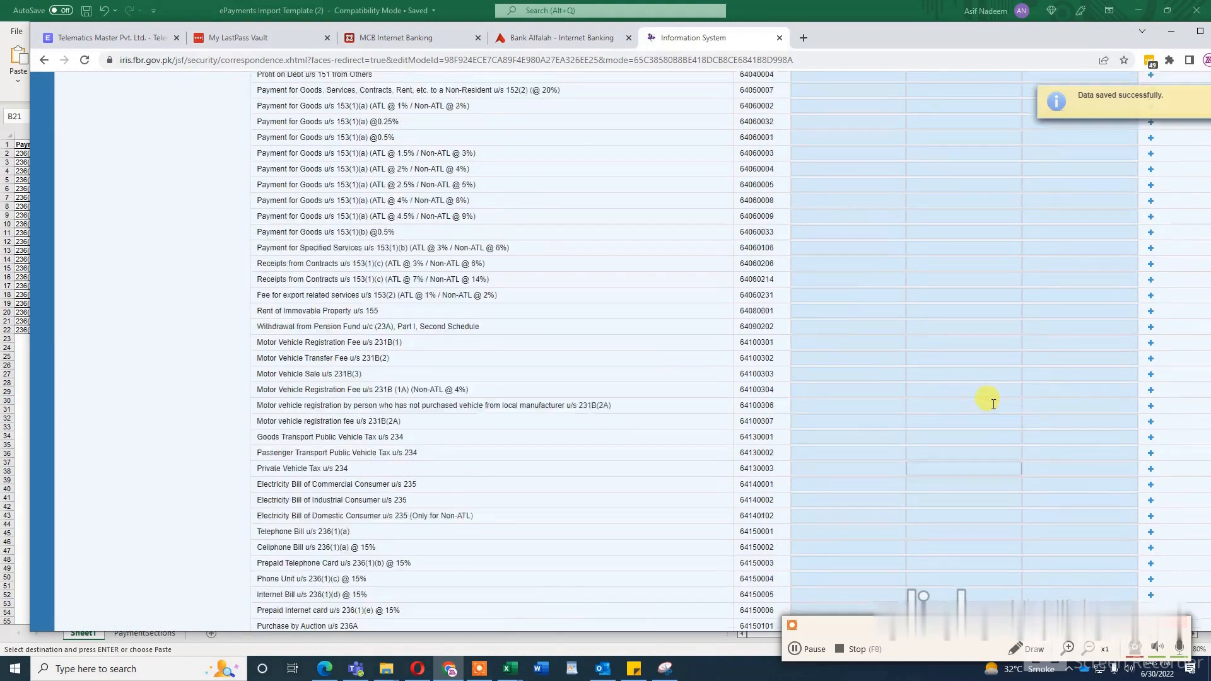
pyautogui.scroll(5, 994, 403)
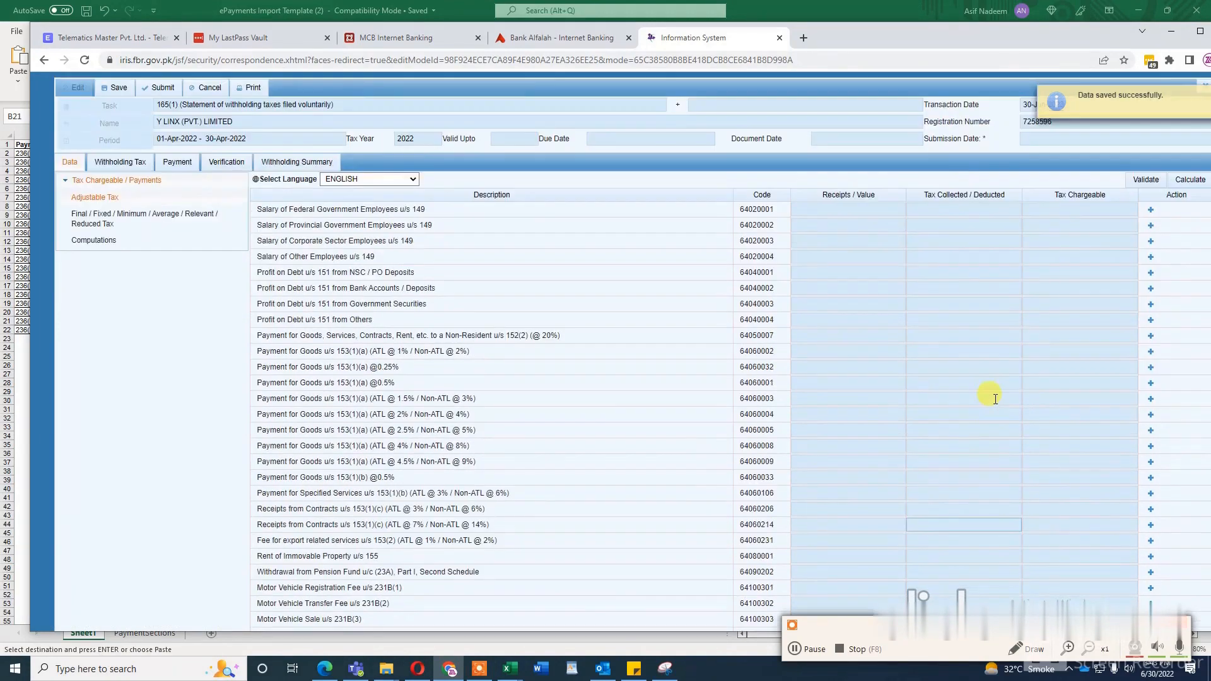
# Step: Validate and calculate the adjustable tax data, and check the amounts in the Internet Bill u/s 236(1)(d) row
pyautogui.click(1143, 186)
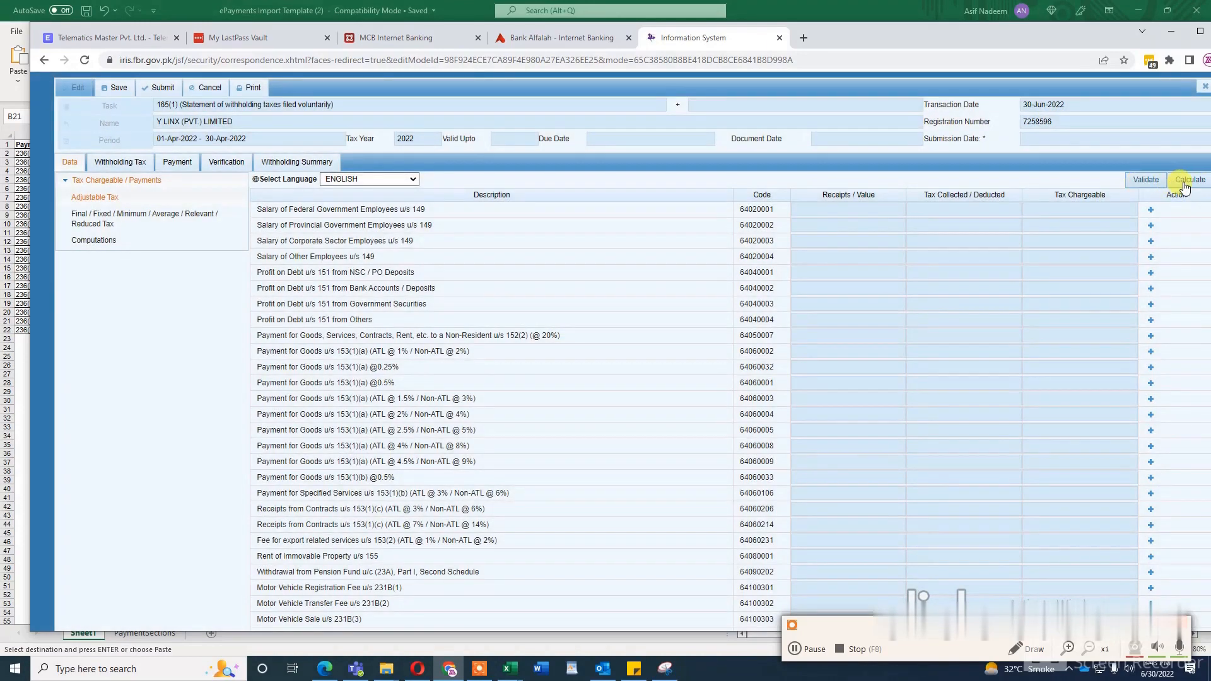
pyautogui.click(1185, 187)
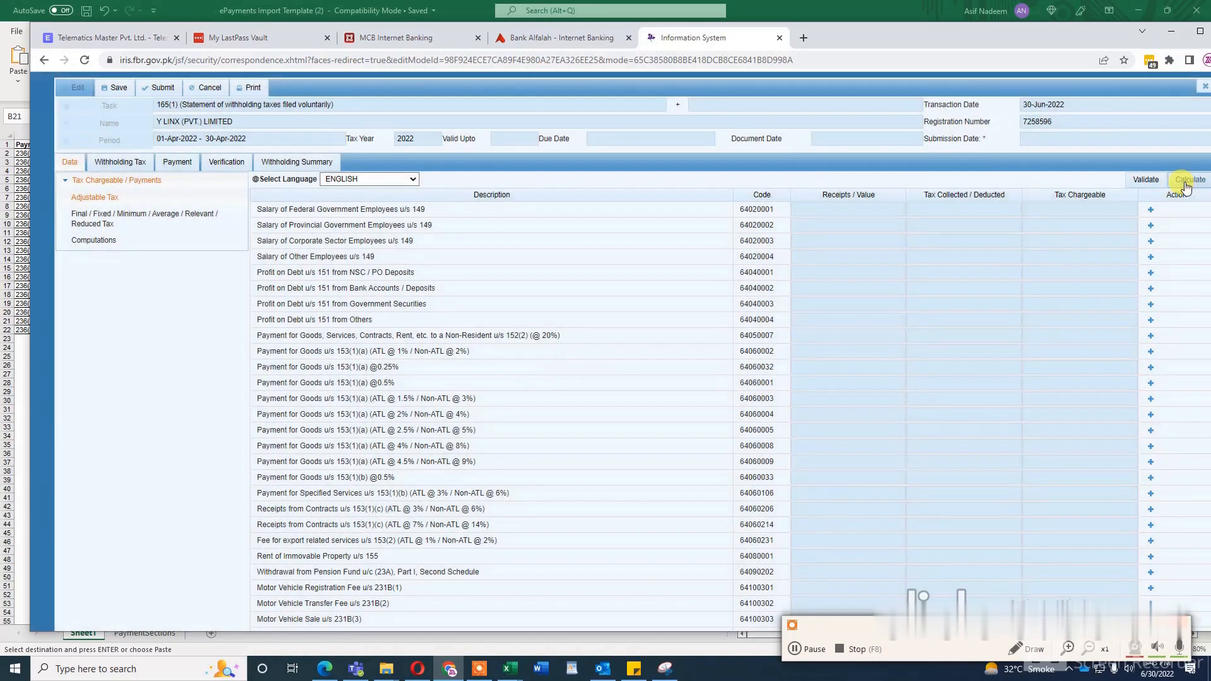
pyautogui.click(1185, 188)
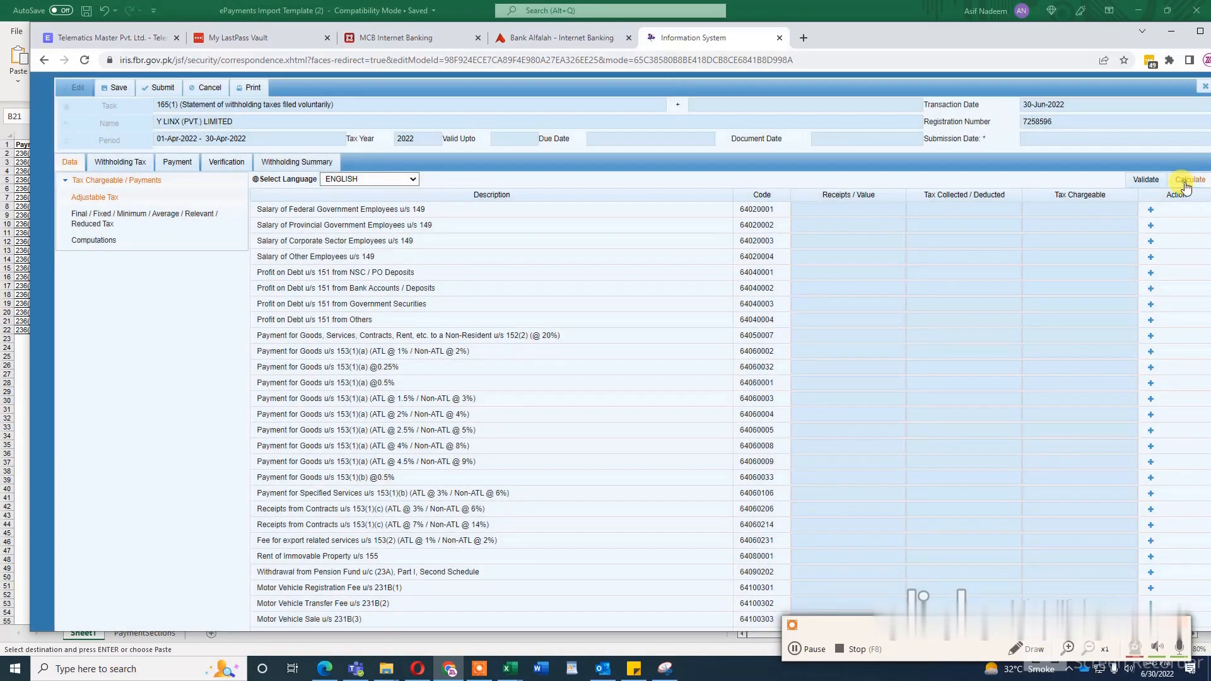
pyautogui.click(1185, 188)
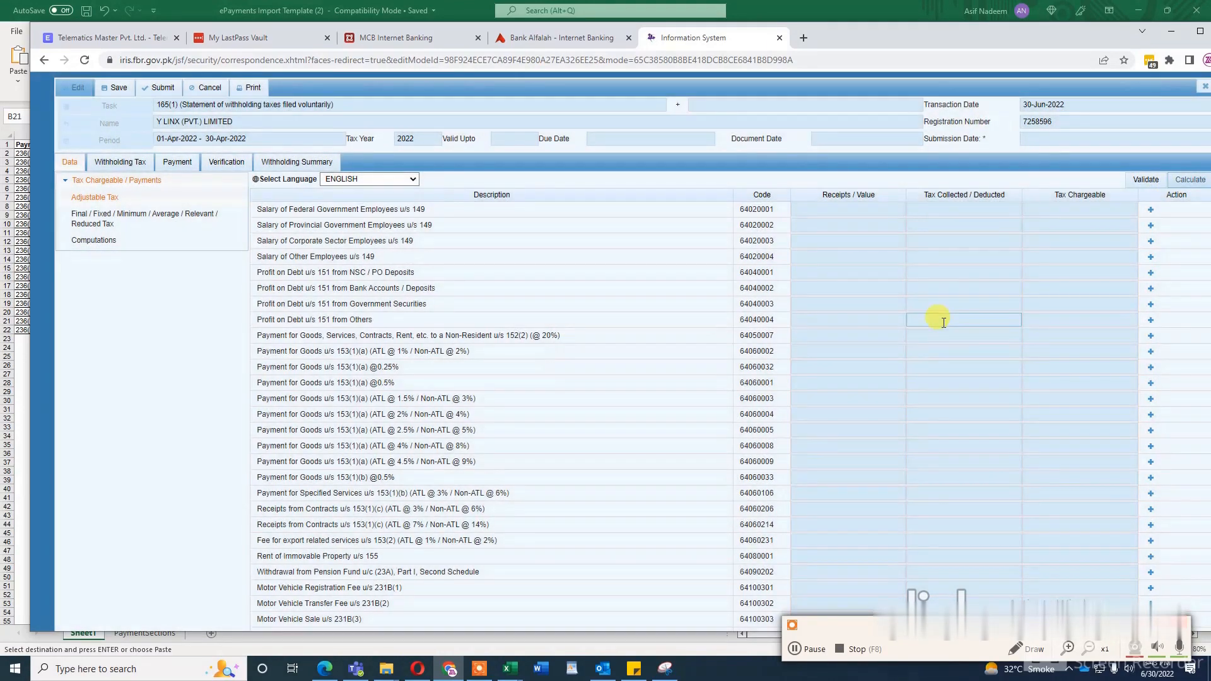
pyautogui.scroll(-6, 943, 362)
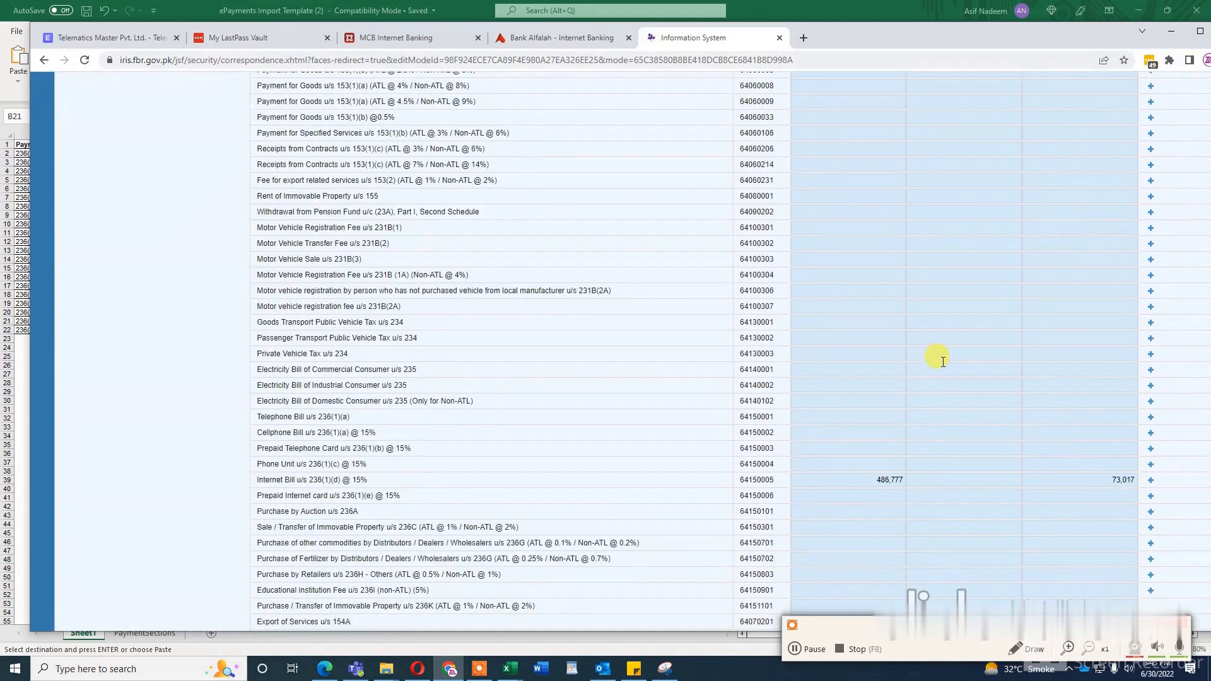
pyautogui.click(882, 480)
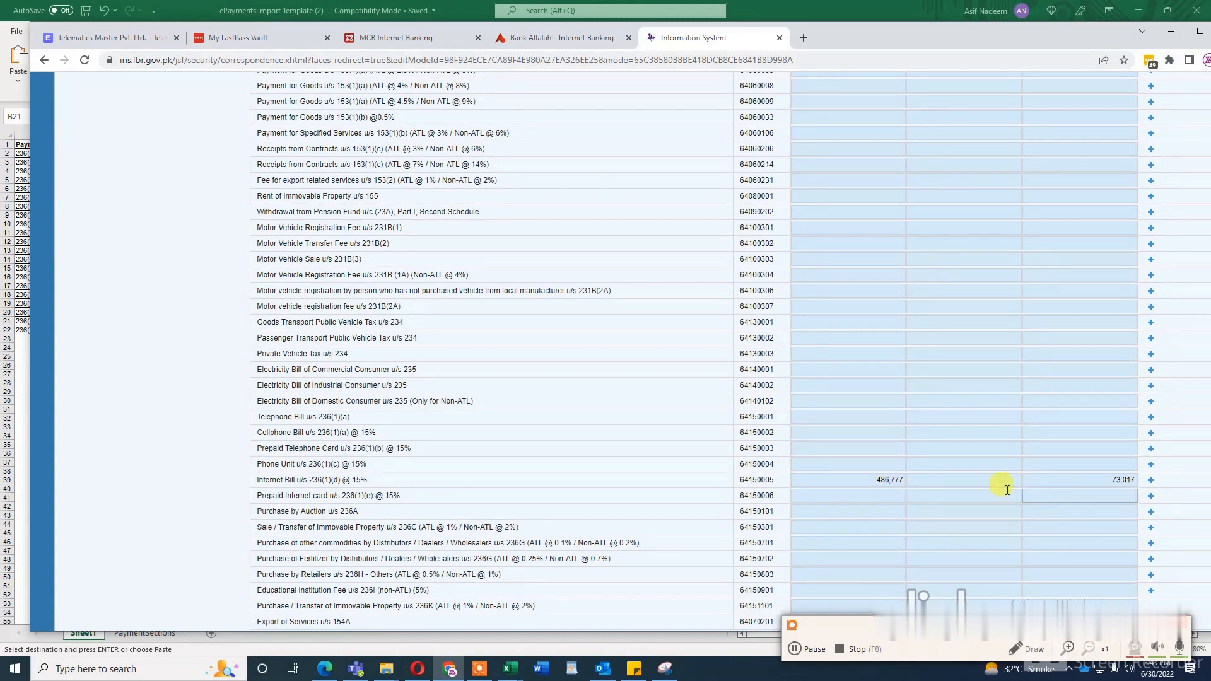
pyautogui.click(923, 486)
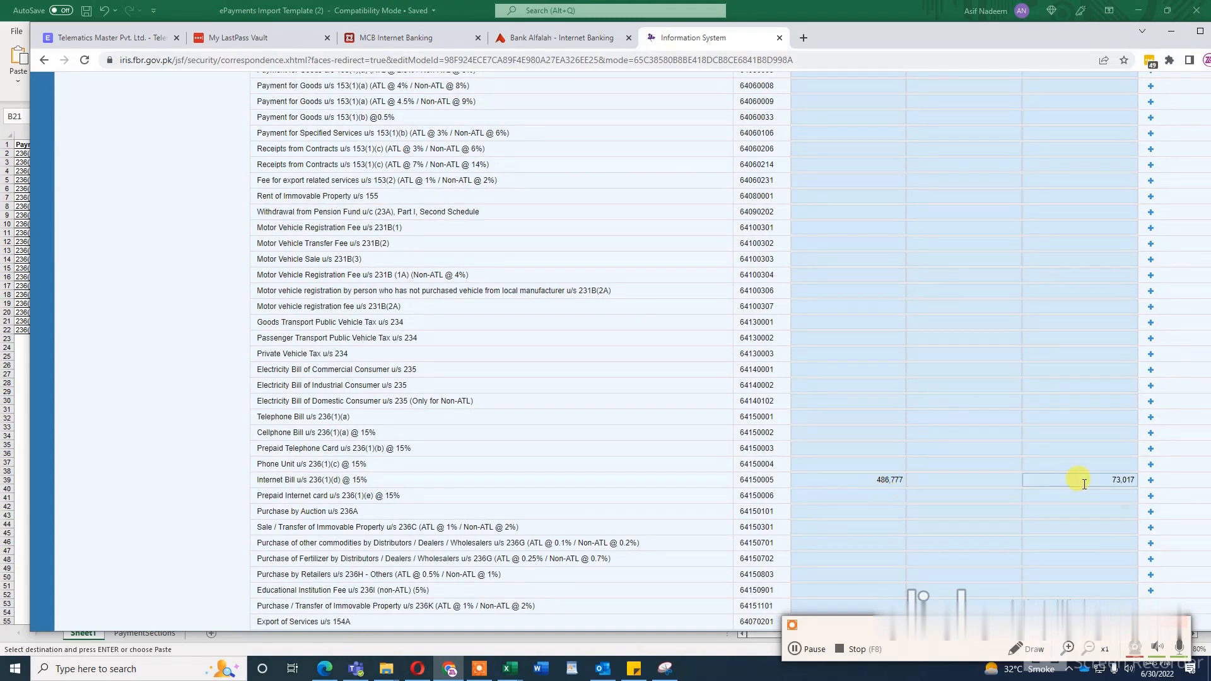
pyautogui.click(797, 651)
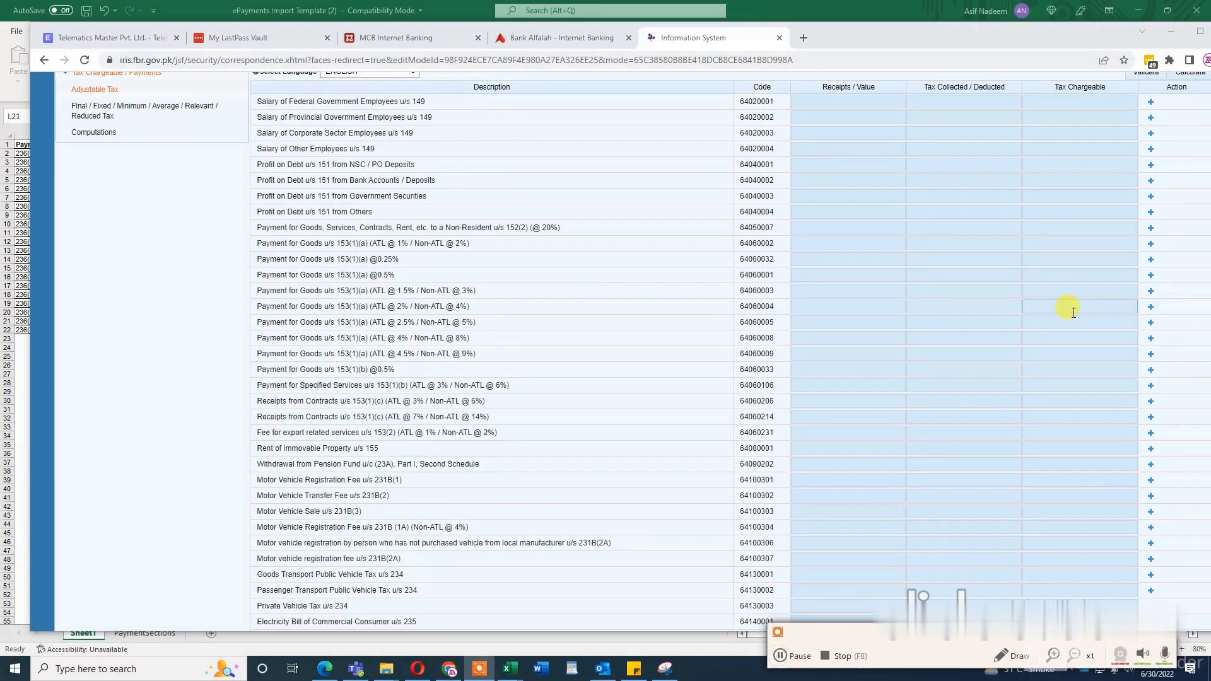
# Step: Recalculate the adjustable tax data and look through the list of withholding categories
pyautogui.scroll(1, 1073, 308)
pyautogui.scroll(1, 1127, 212)
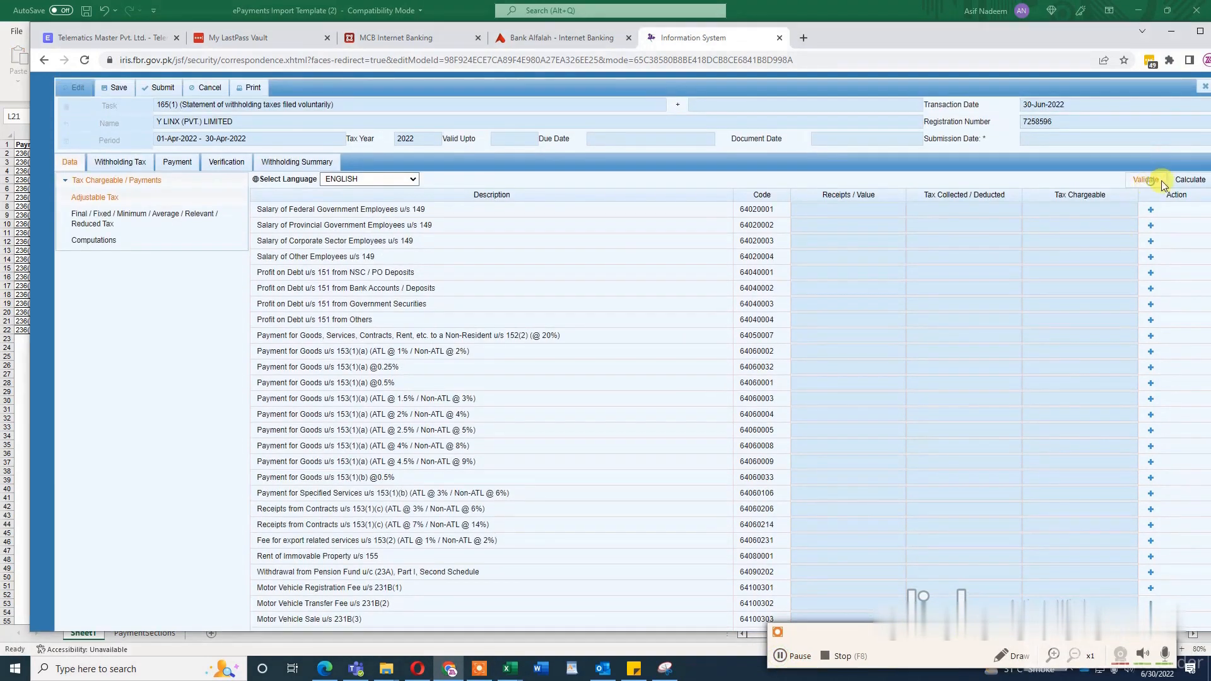
pyautogui.click(1186, 182)
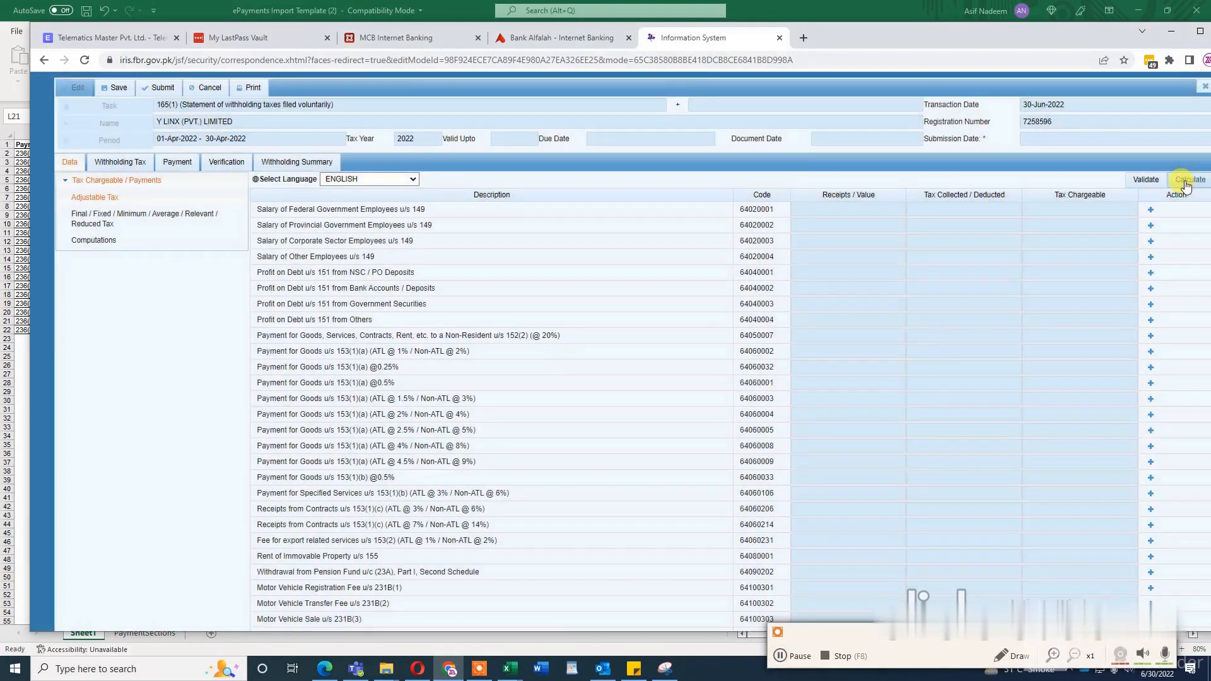
pyautogui.click(1186, 184)
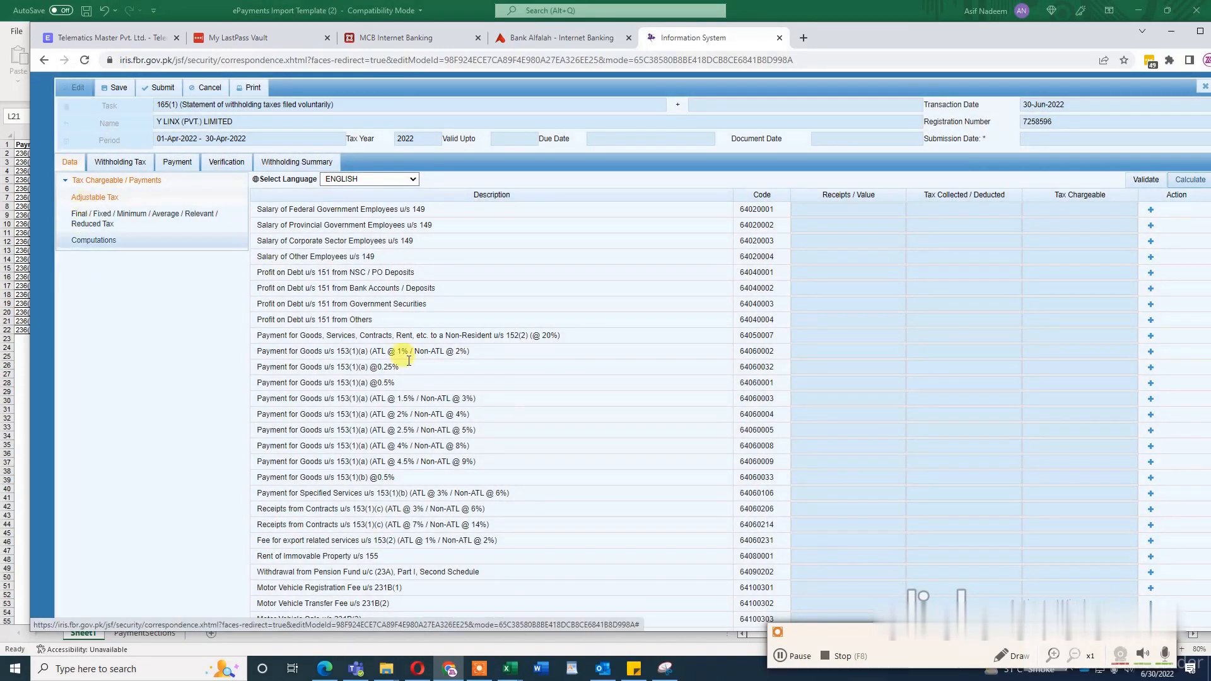
pyautogui.scroll(-1, 498, 410)
pyautogui.scroll(1, 498, 410)
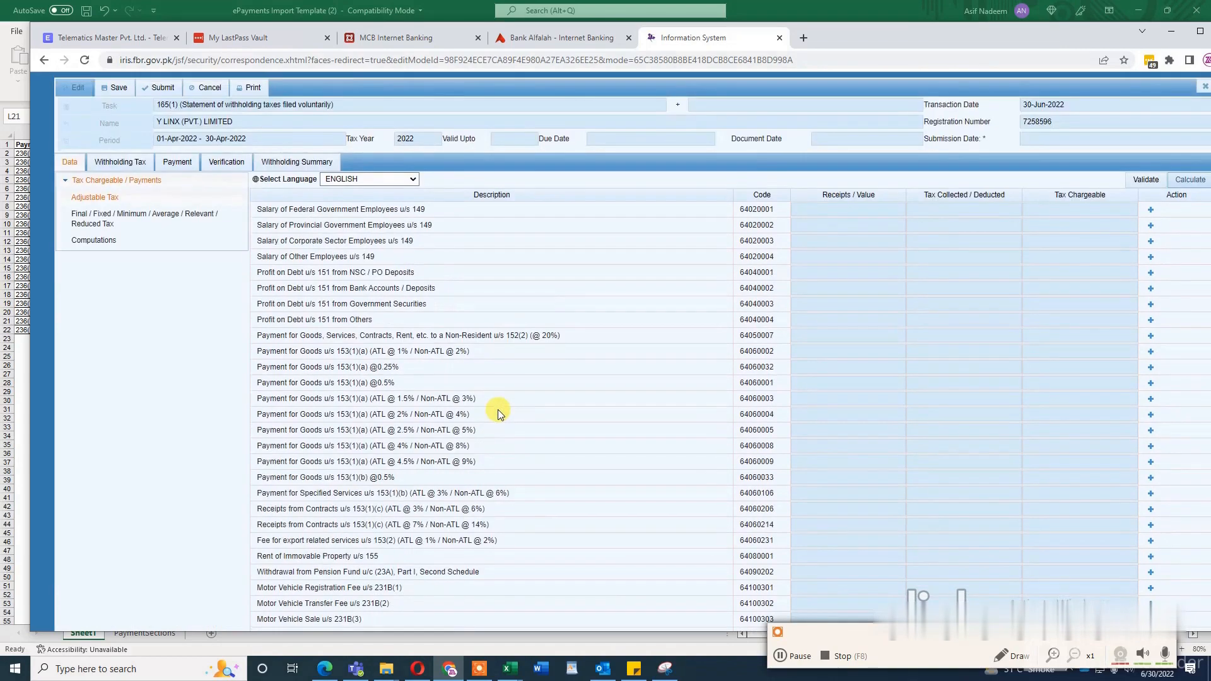
pyautogui.scroll(-2, 499, 410)
pyautogui.scroll(2, 498, 410)
# Step: Add a new withholding entry for Salary of Other Employees u/s 149 (code 64020004) and open its taxpayer lookup
pyautogui.moveTo(378, 257); pyautogui.dragTo(260, 255)
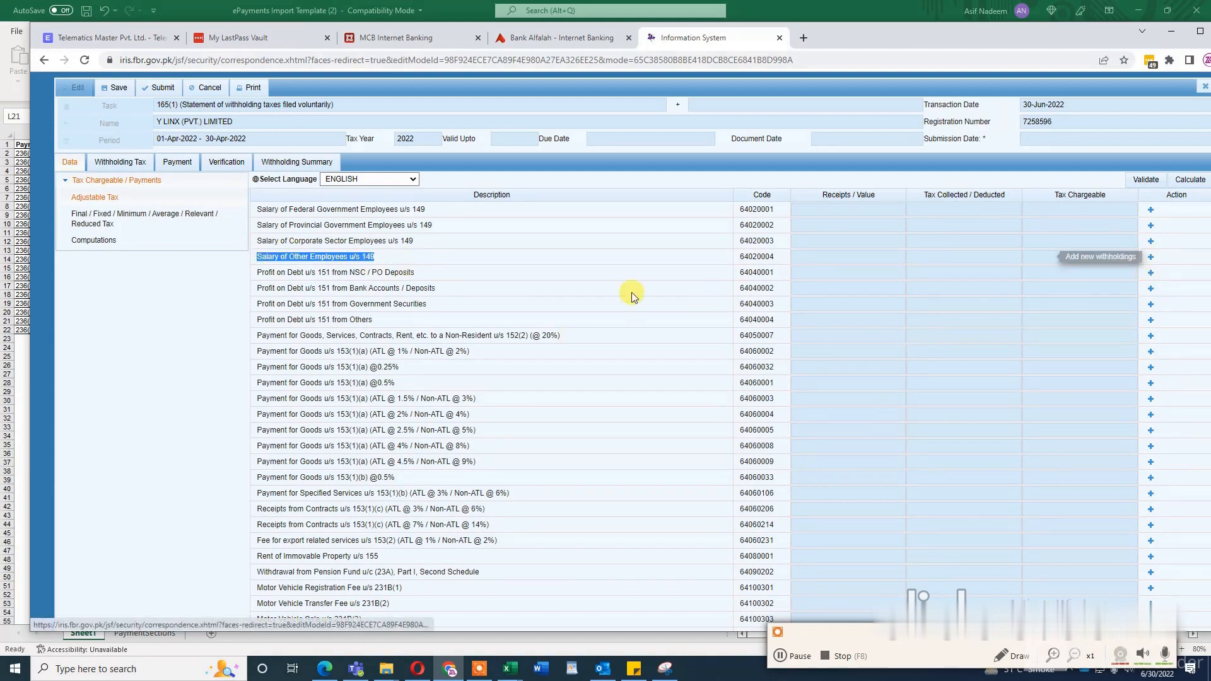
pyautogui.click(1150, 259)
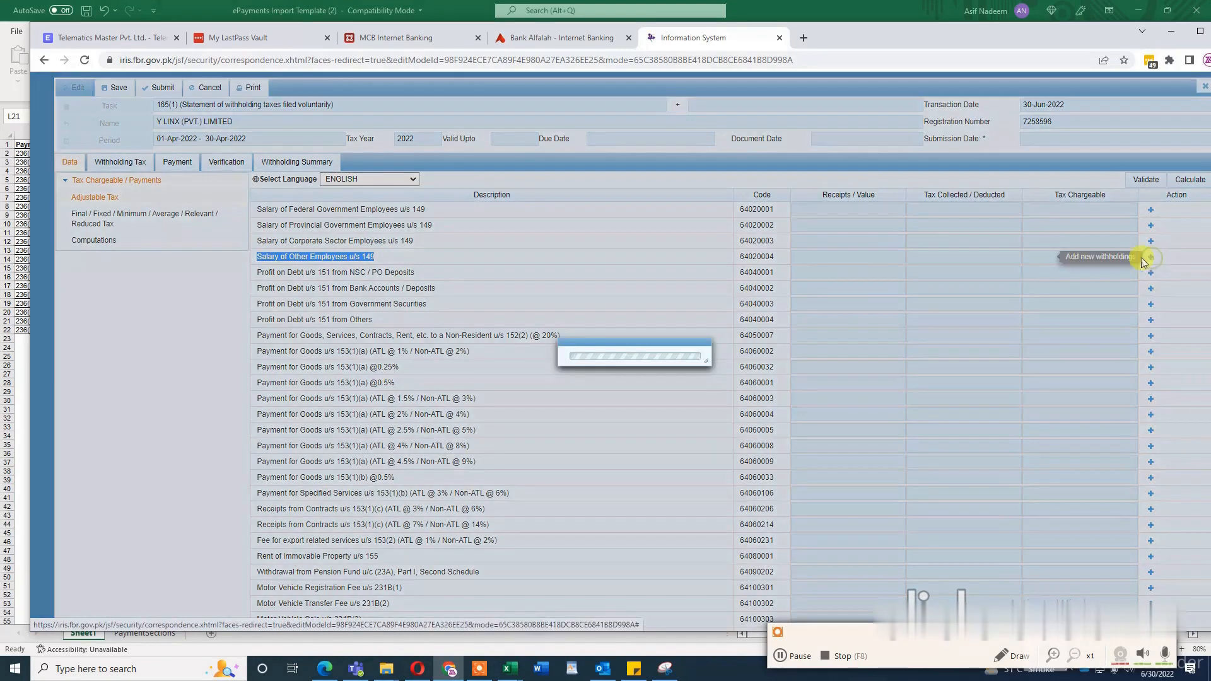
pyautogui.click(762, 281)
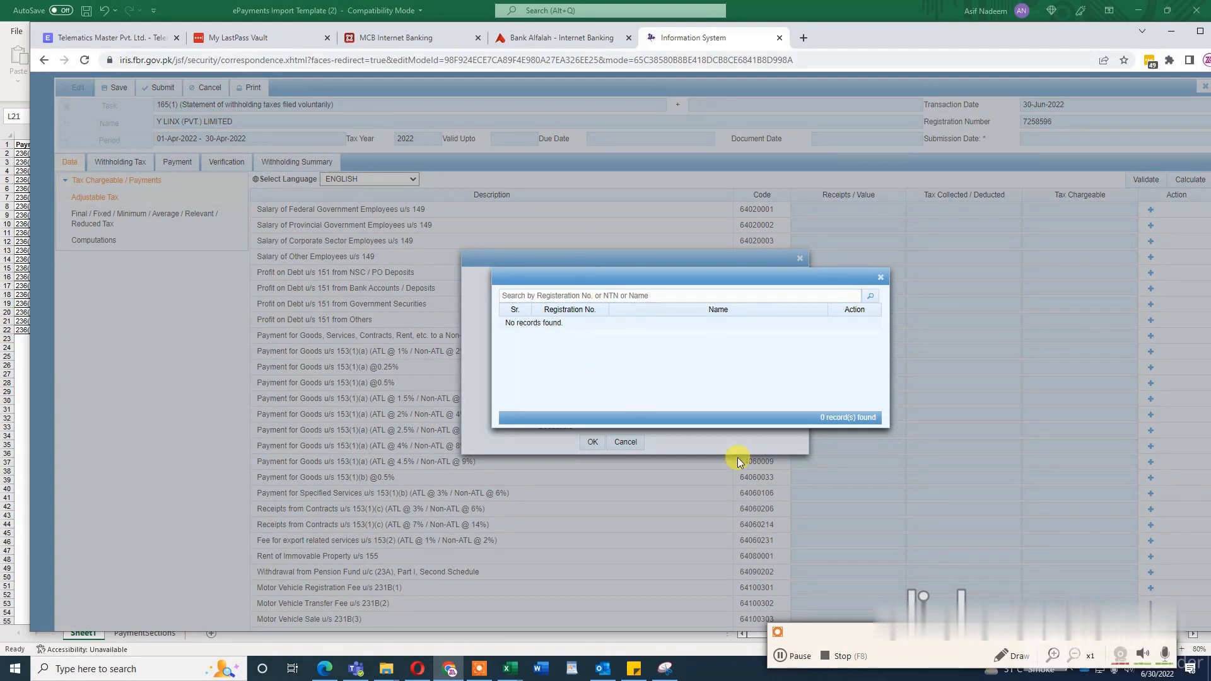
pyautogui.click(782, 659)
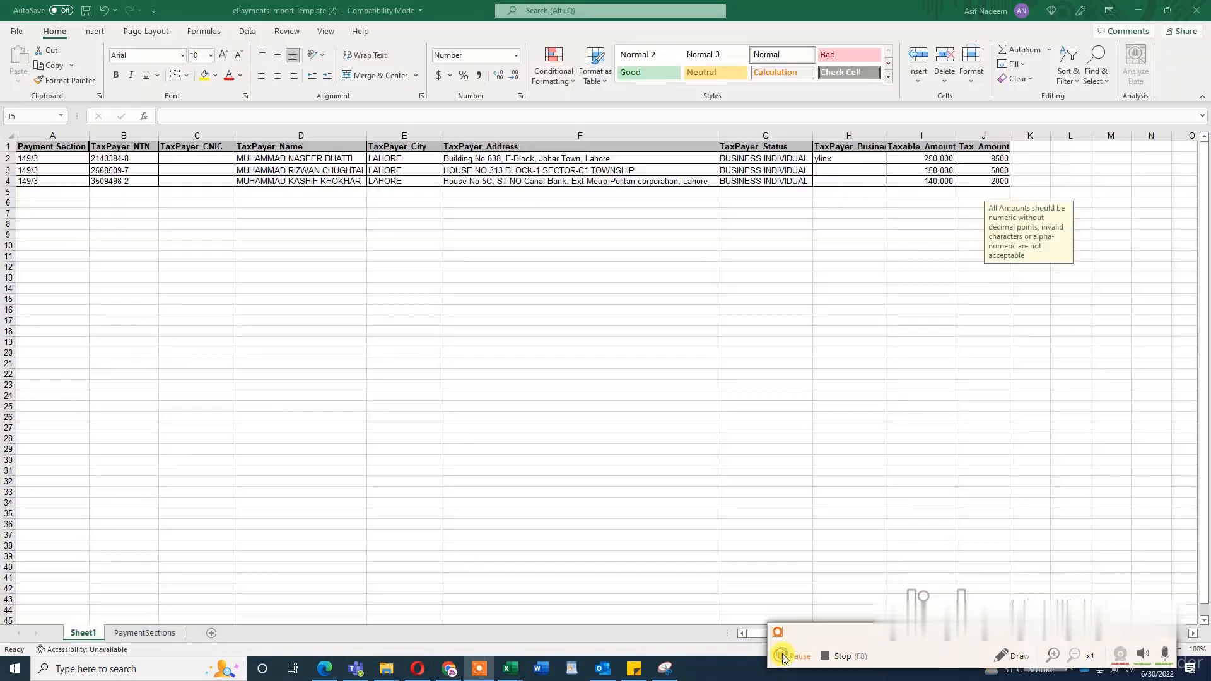
# Step: Copy the first employee's NTN from cell B2 in Excel and search for it in the Iris taxpayer lookup in Chrome
pyautogui.click(111, 162)
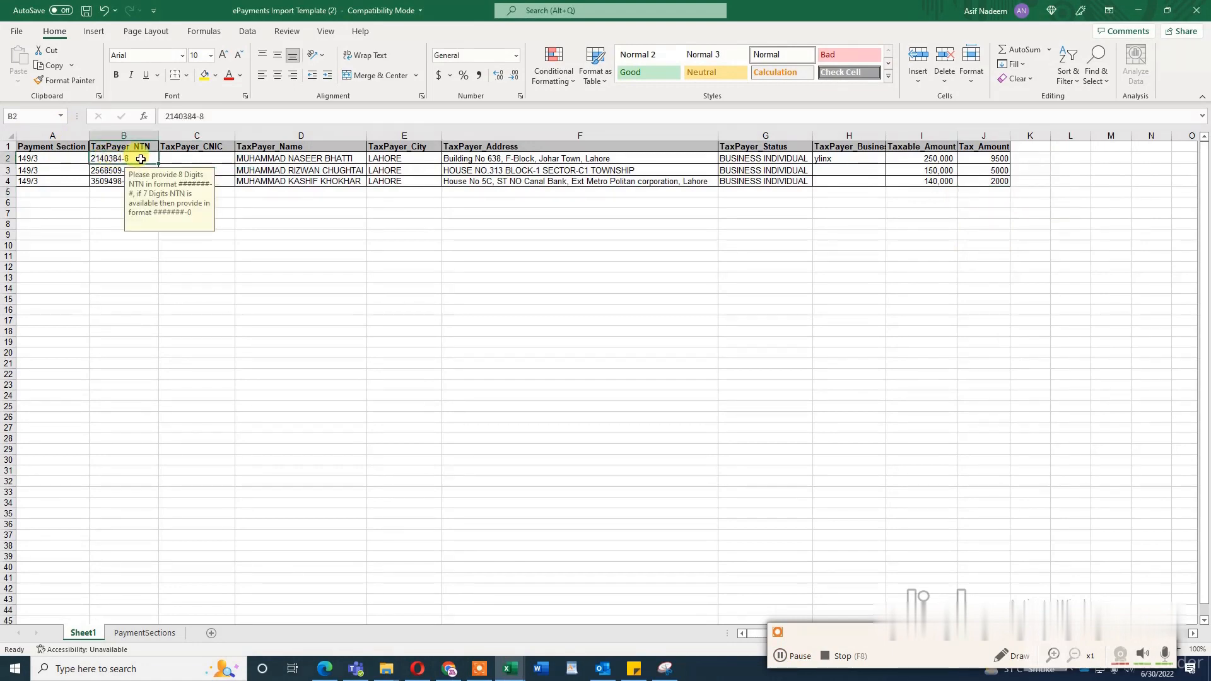
pyautogui.hotkey('ctrl', 'c')
pyautogui.click(449, 669)
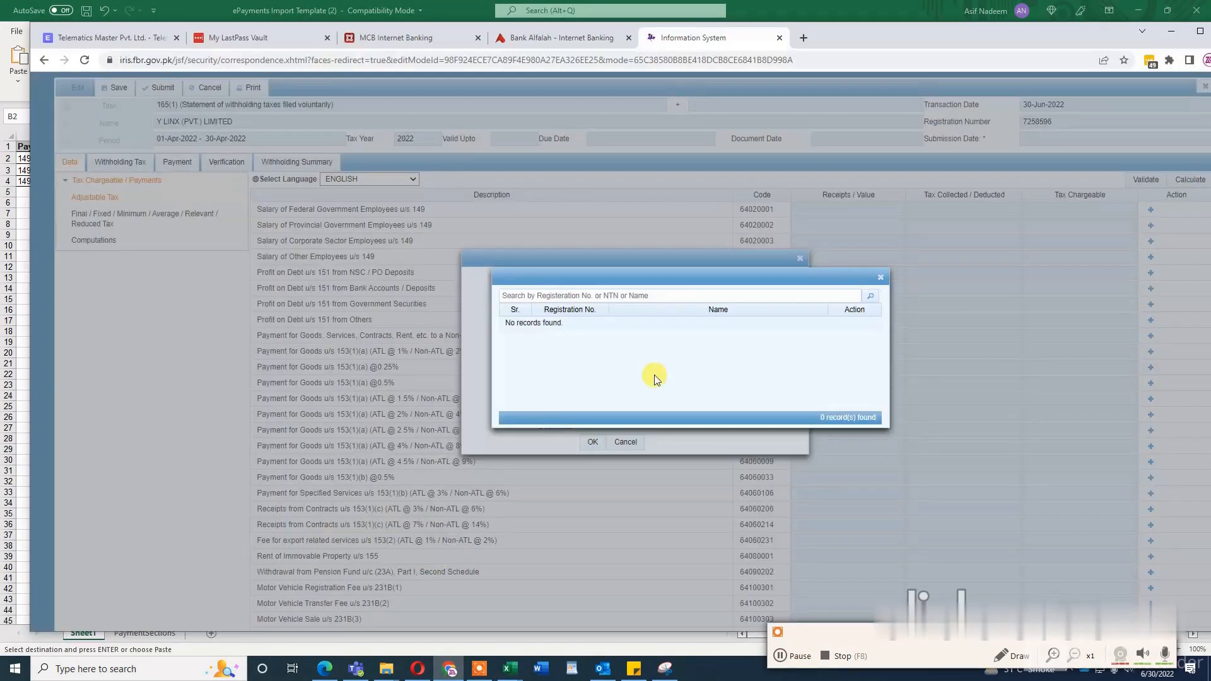
pyautogui.click(672, 295)
pyautogui.hotkey('ctrl', 'v')
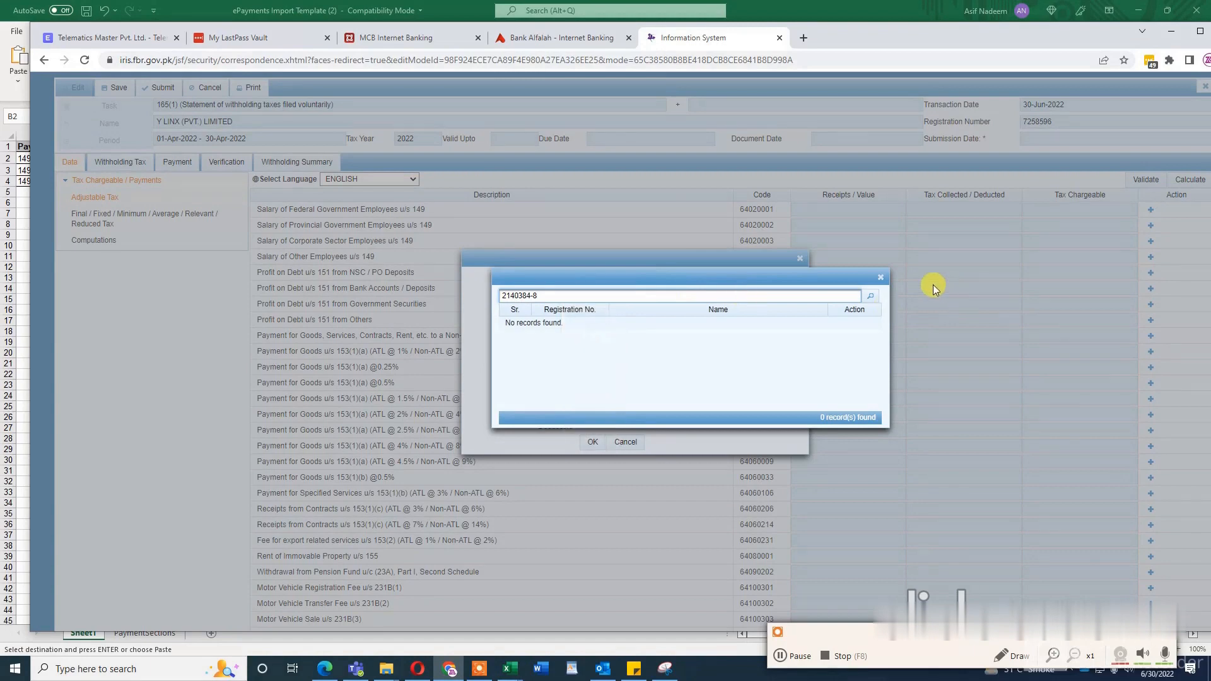
pyautogui.click(870, 295)
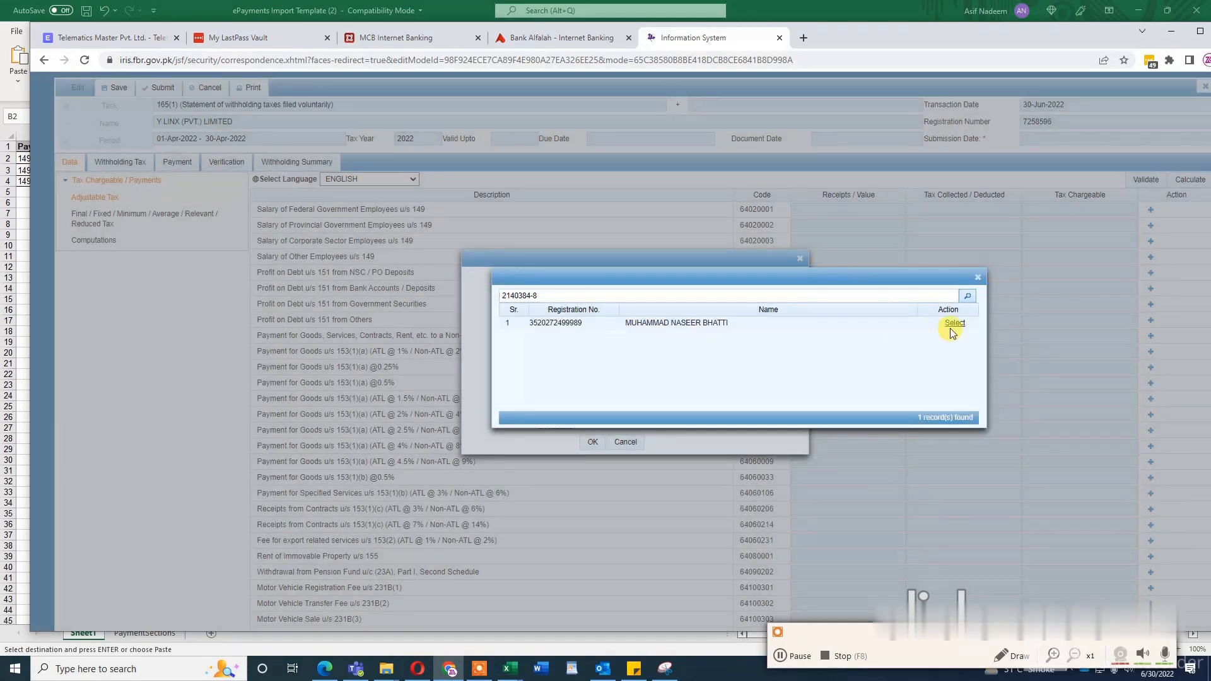
# Step: Select the first employee as the taxpayer and set the transaction date to 30 April 2022
pyautogui.click(954, 323)
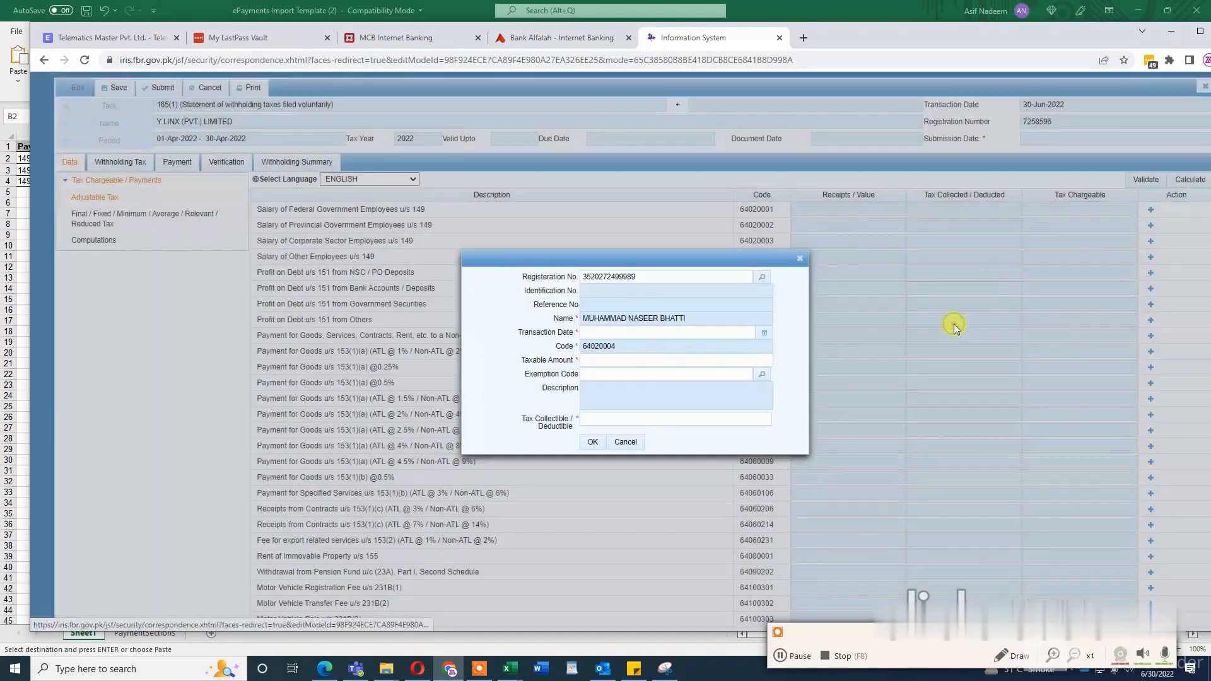
pyautogui.click(762, 332)
pyautogui.click(698, 425)
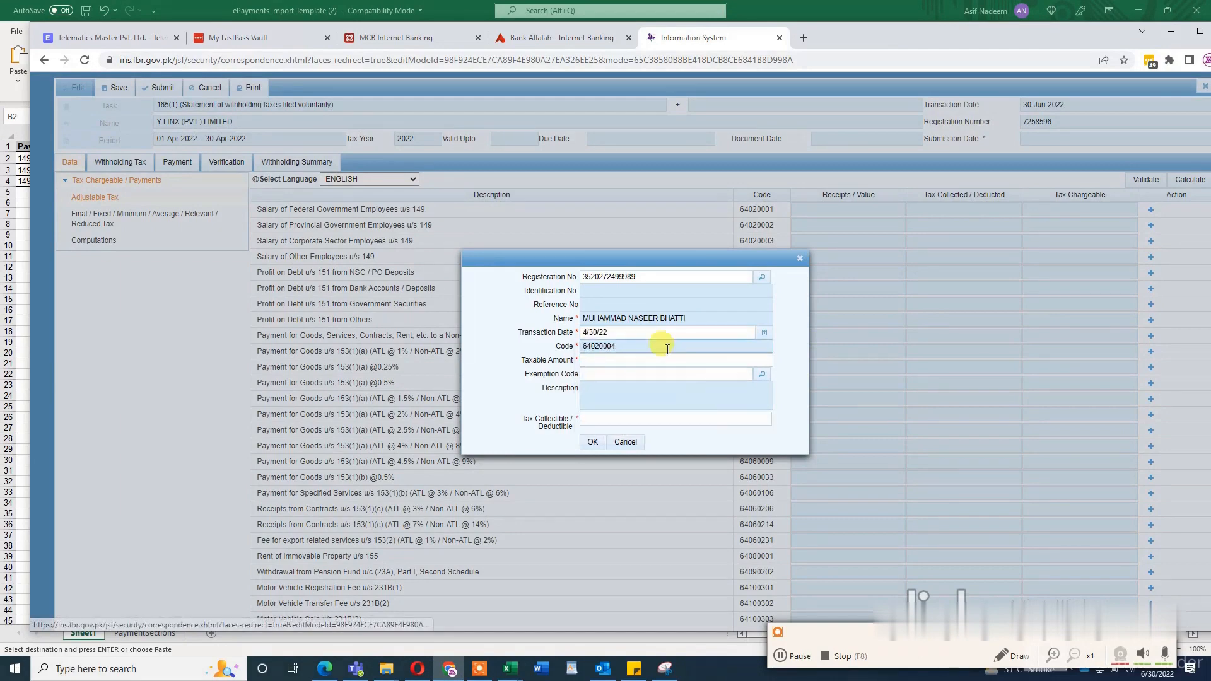
pyautogui.click(649, 359)
pyautogui.write('950')
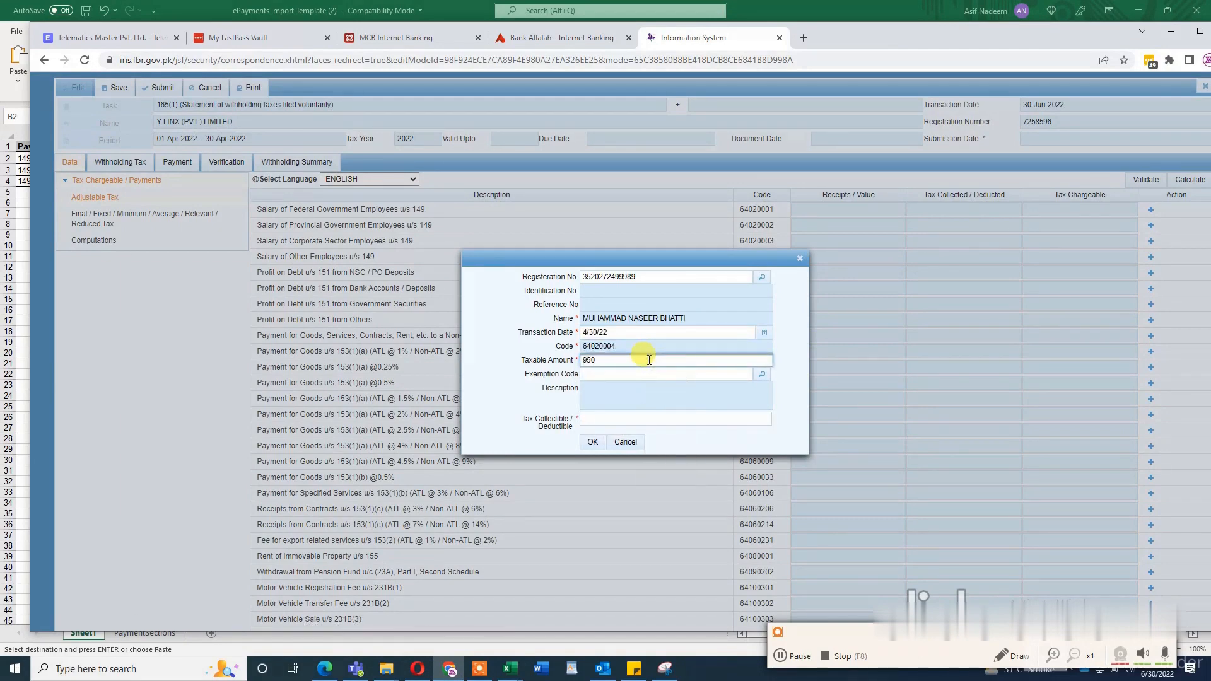
pyautogui.write('0')
pyautogui.click(641, 419)
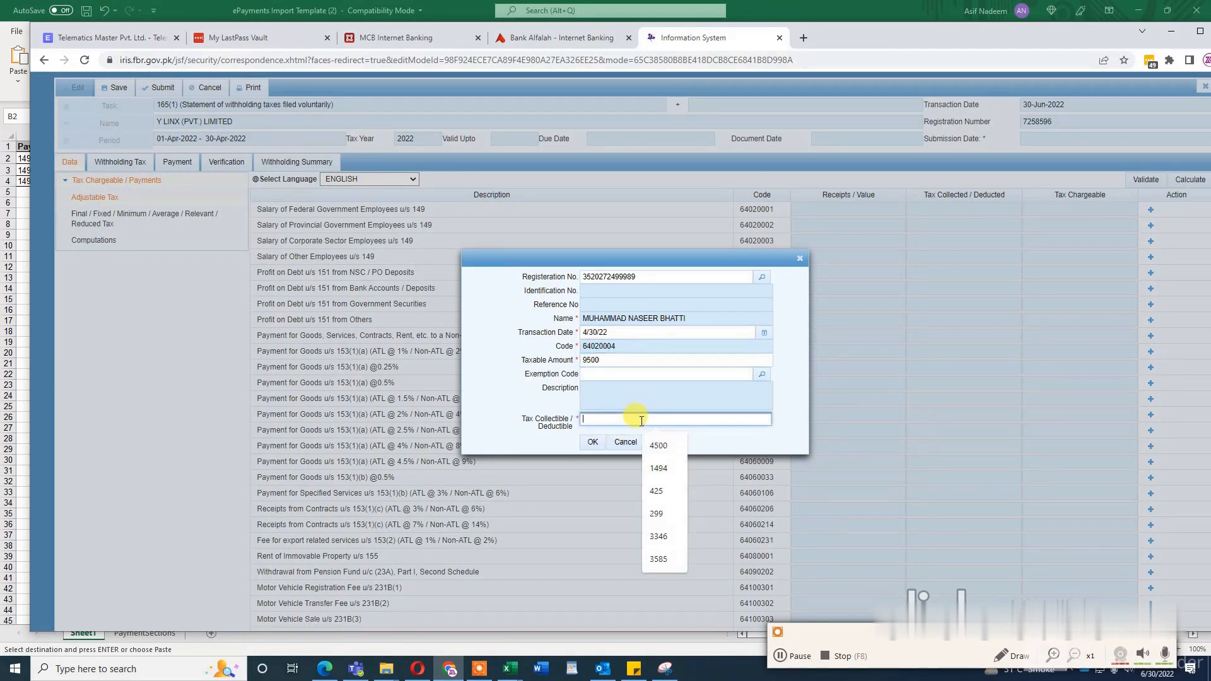
# Step: Set the first employee's taxable amount to 250000 and the tax collectible to 9500 per the Excel sheet, and save the entry
pyautogui.doubleClick(618, 359)
pyautogui.hotkey('alt', 'Tab')
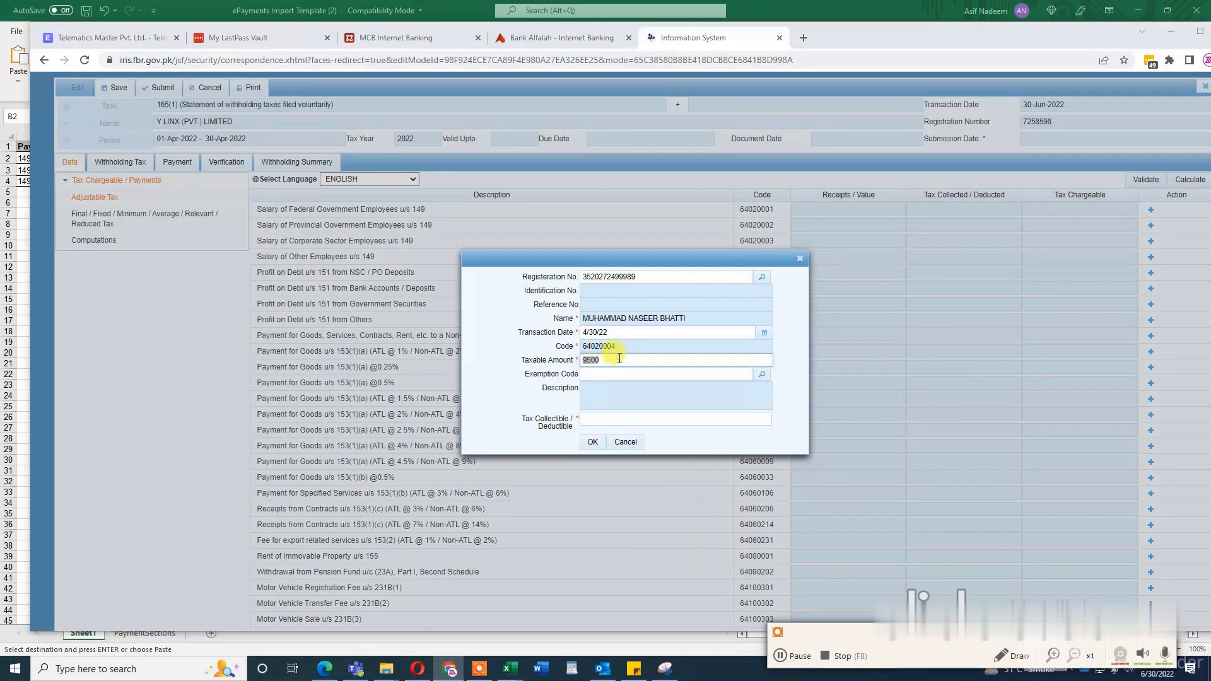
pyautogui.hotkey('alt', 'Tab')
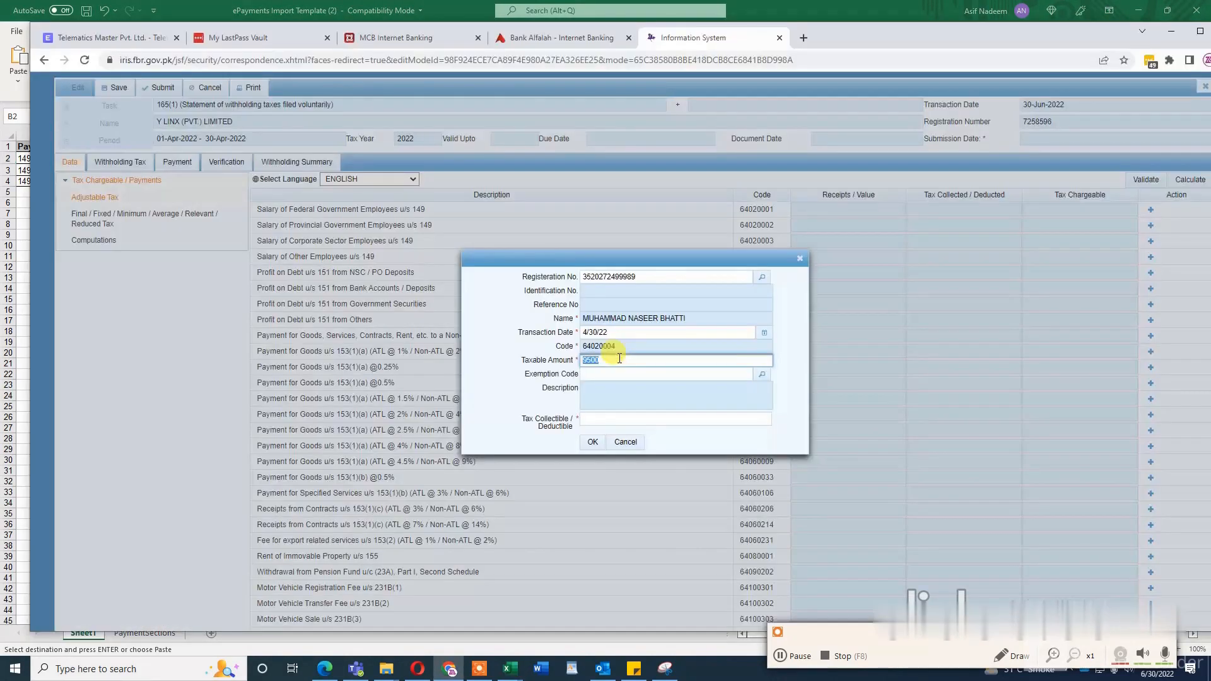
pyautogui.write('2')
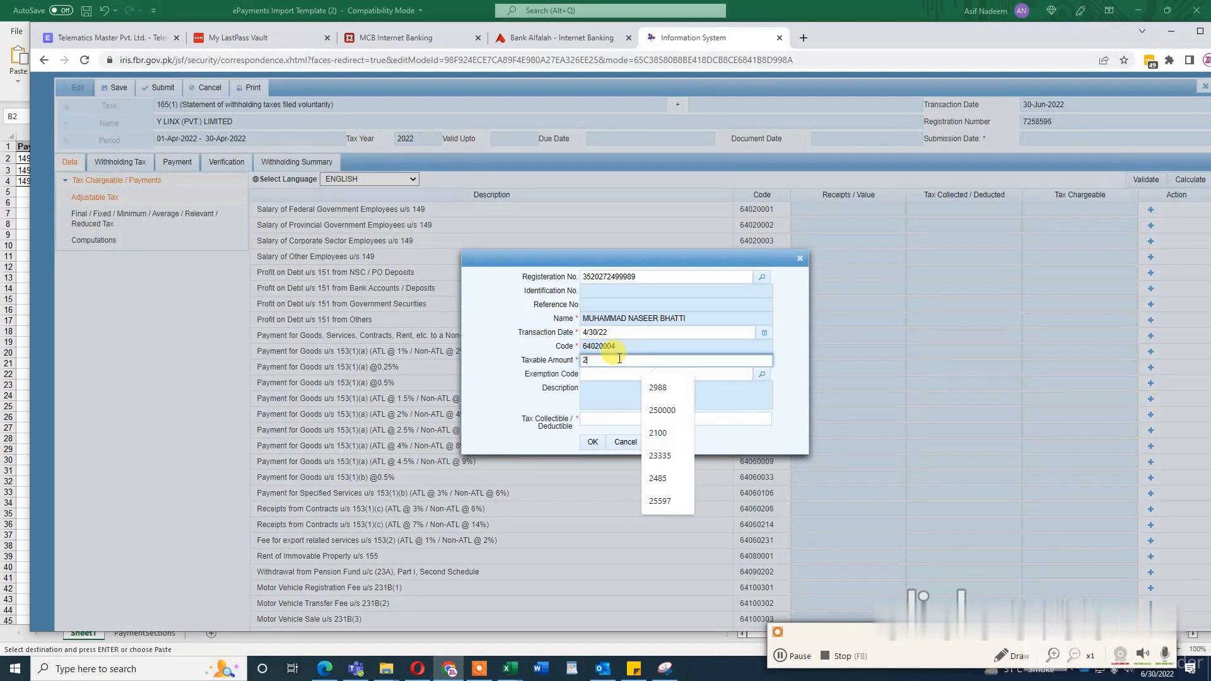
pyautogui.write('50000')
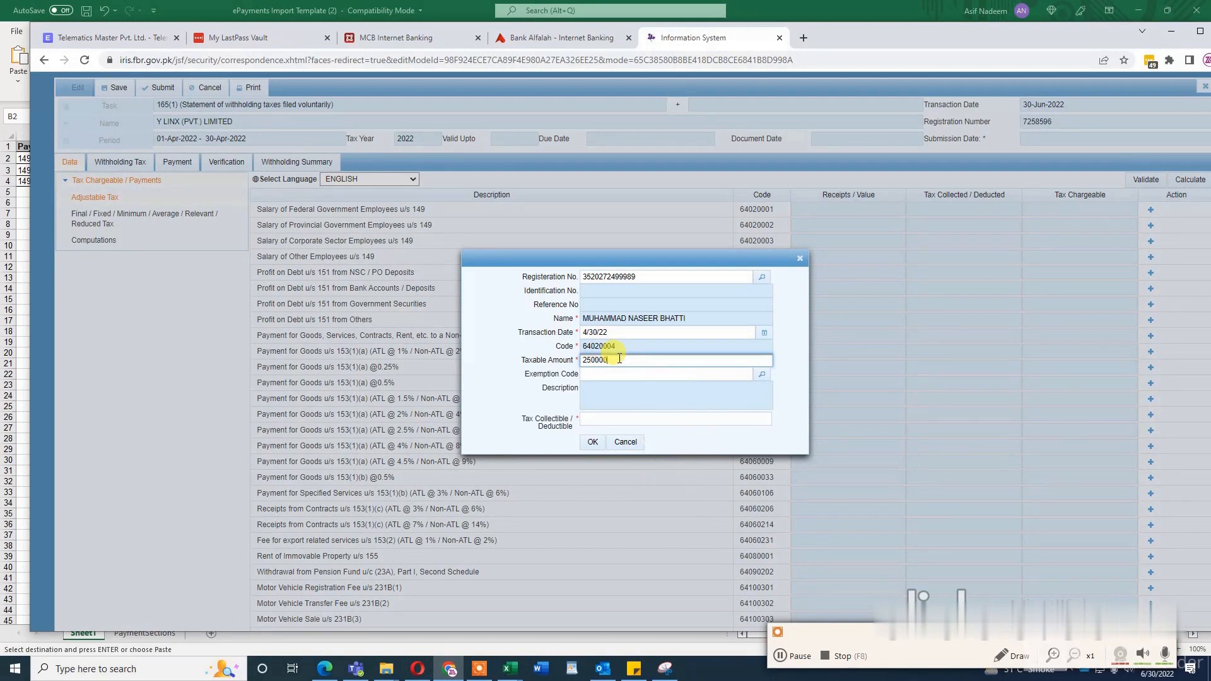
pyautogui.click(619, 419)
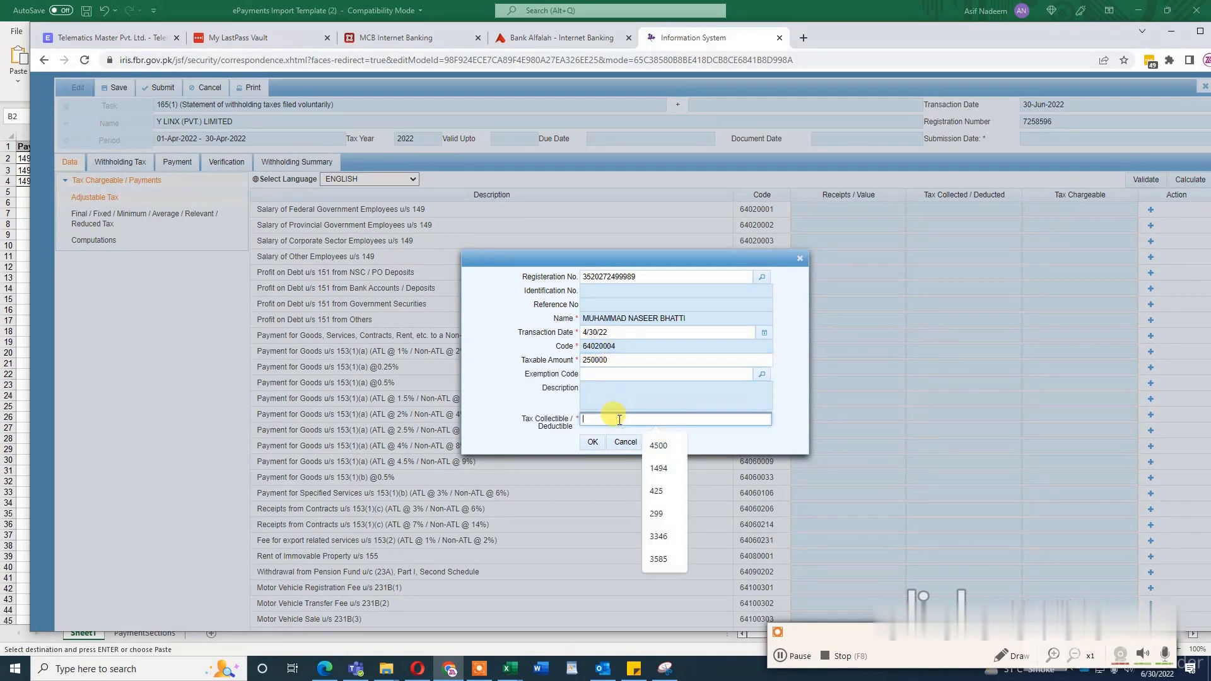
pyautogui.write('9500')
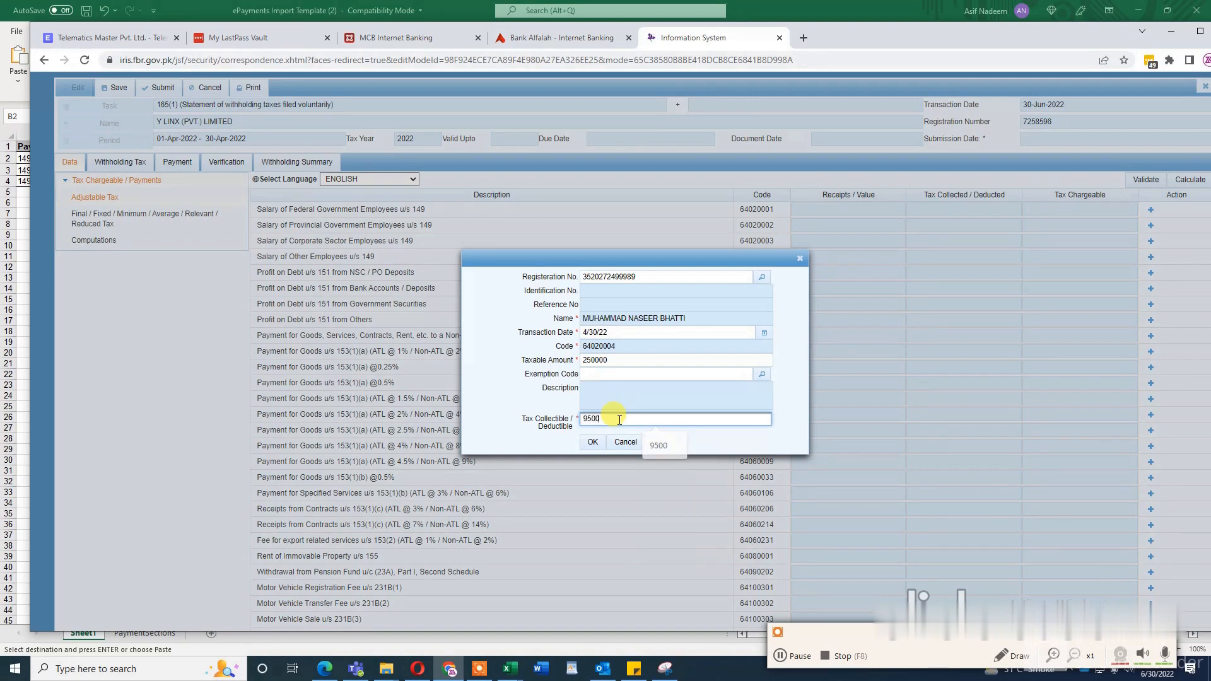
pyautogui.click(595, 443)
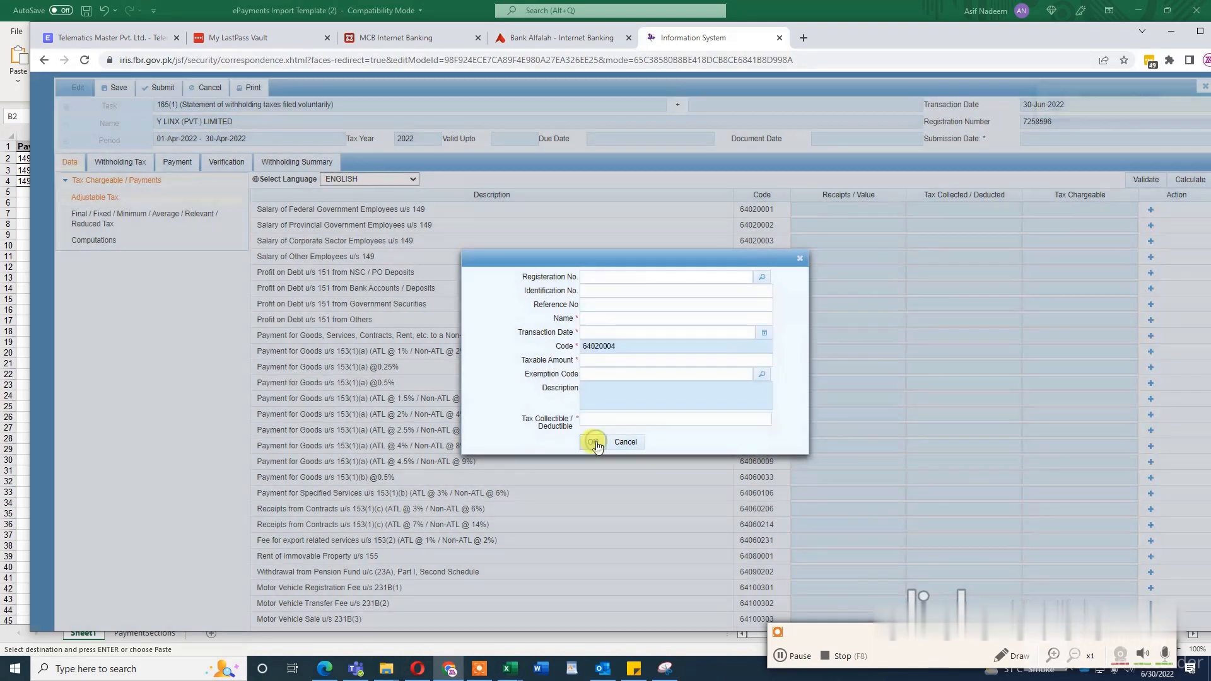
# Step: Open the taxpayer lookup for a new entry, copy the second employee's NTN from cell B3 in Excel and return to Iris
pyautogui.click(762, 278)
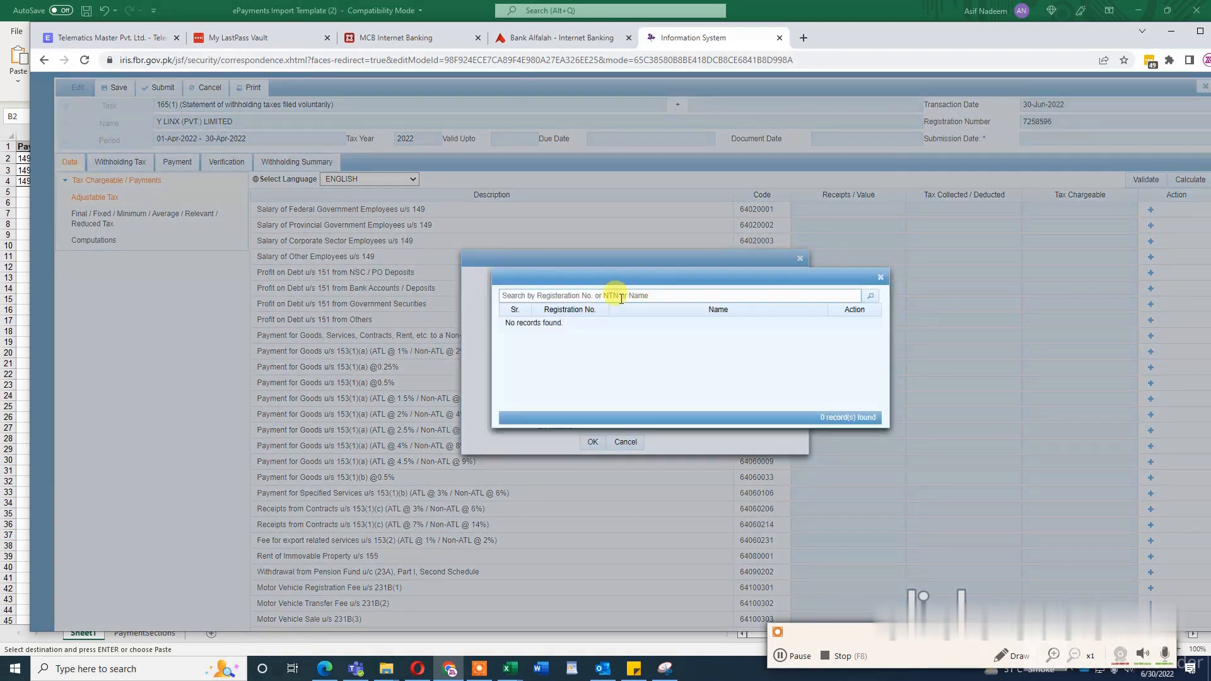
pyautogui.hotkey('alt', 'Tab')
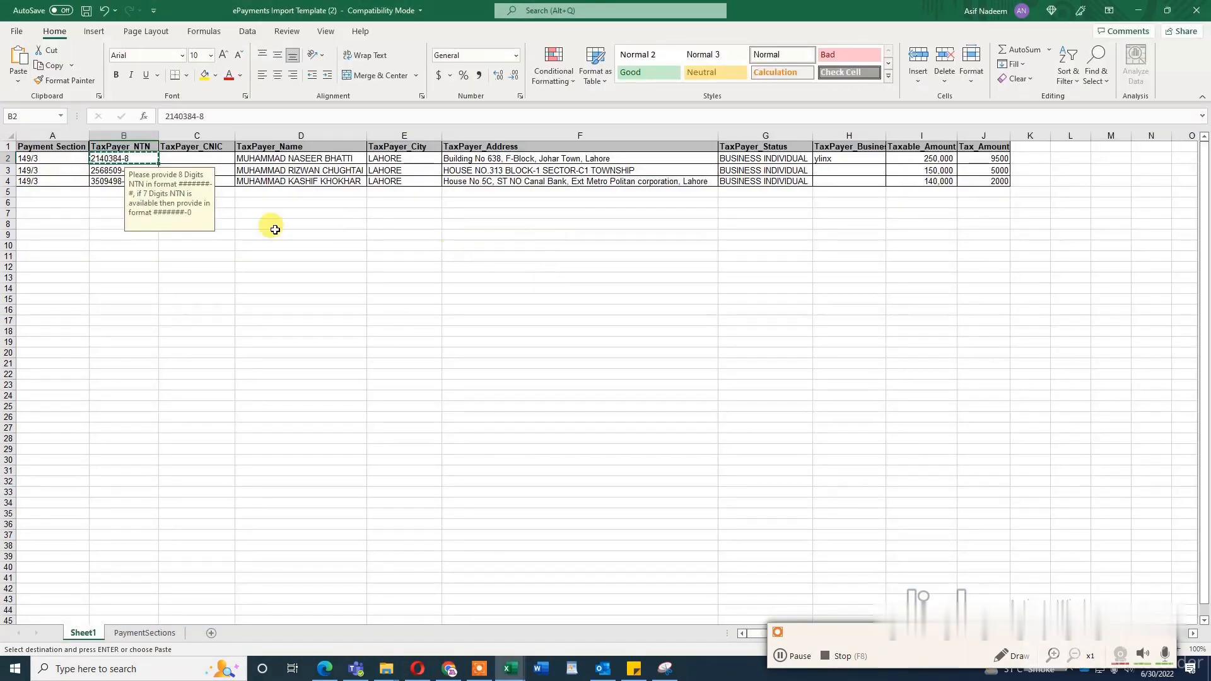
pyautogui.click(119, 170)
pyautogui.hotkey('ctrl', 'c')
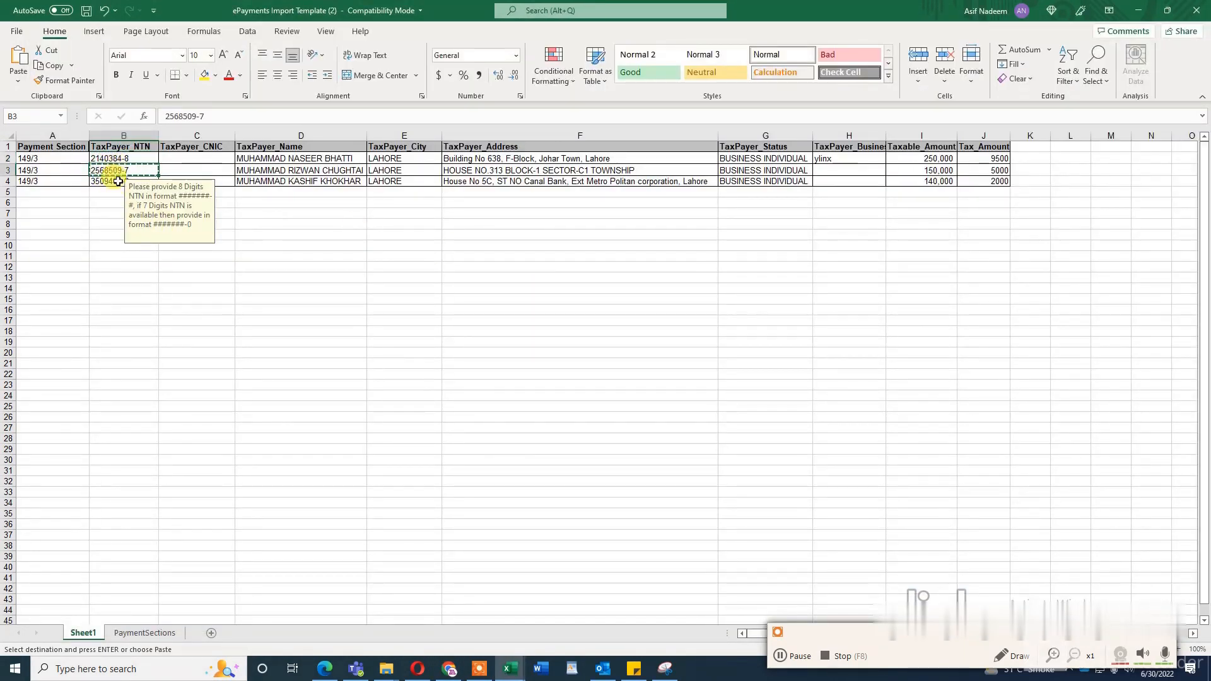
pyautogui.hotkey('alt', 'Tab')
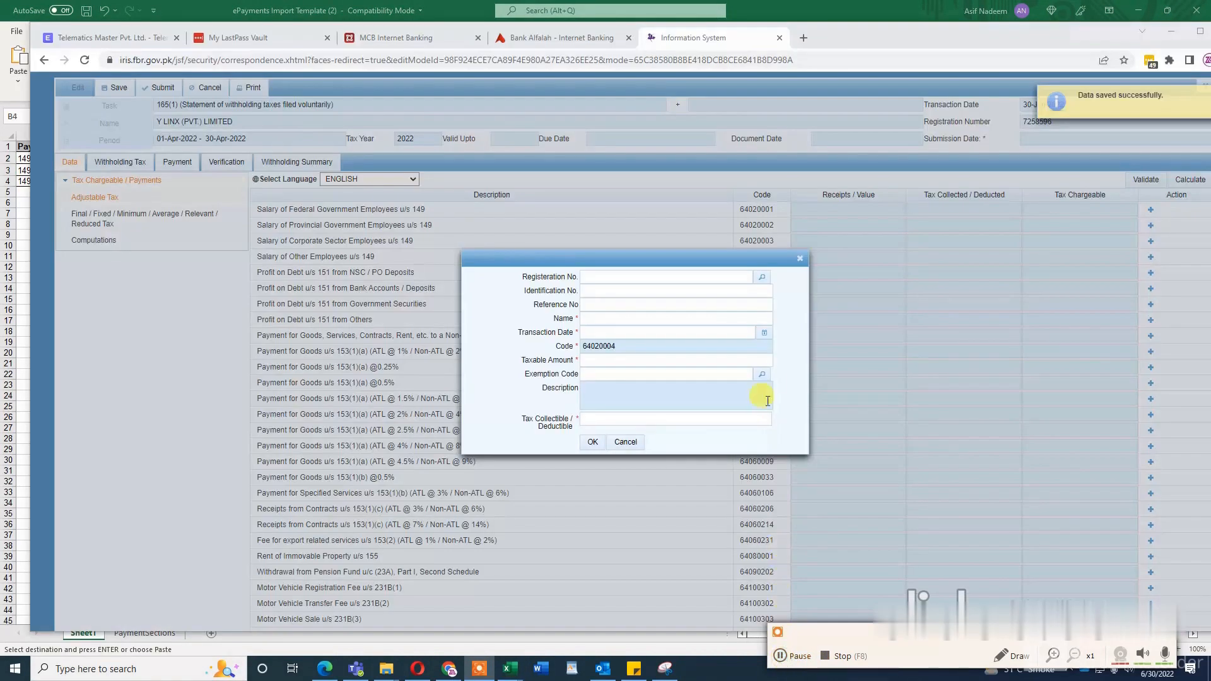
# Step: Close the salary entry form, and validate and calculate the adjustable tax data
pyautogui.click(799, 258)
pyautogui.click(1145, 181)
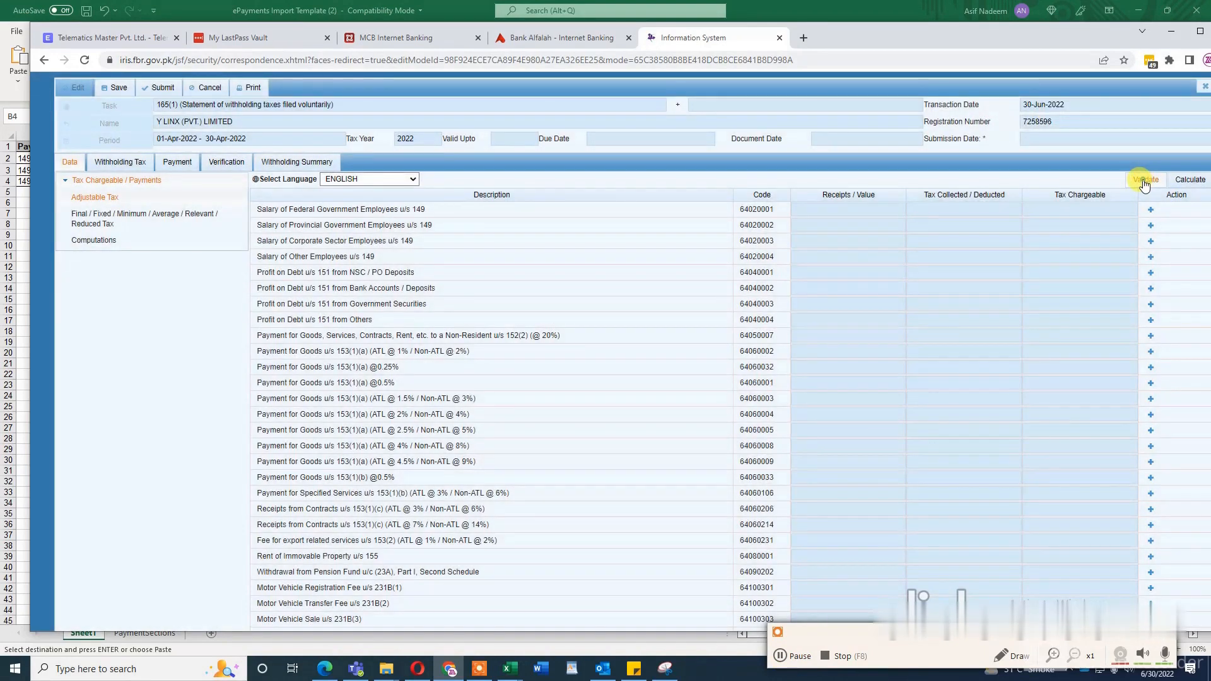
pyautogui.click(1180, 181)
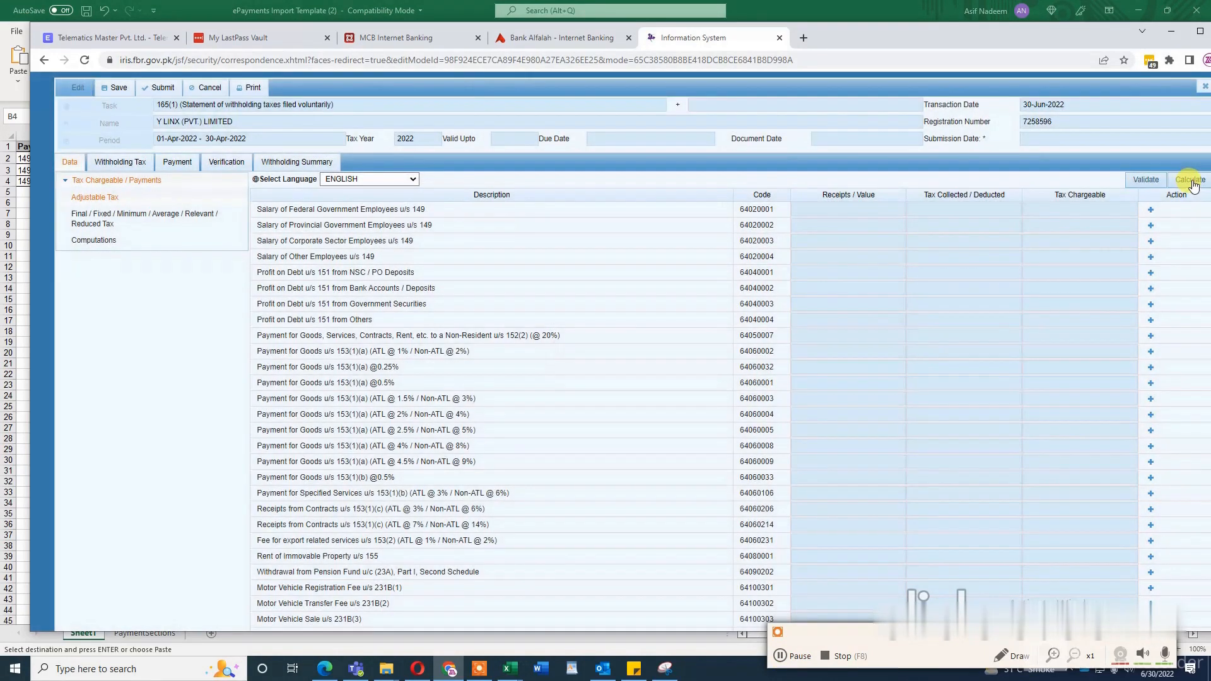
pyautogui.click(1192, 182)
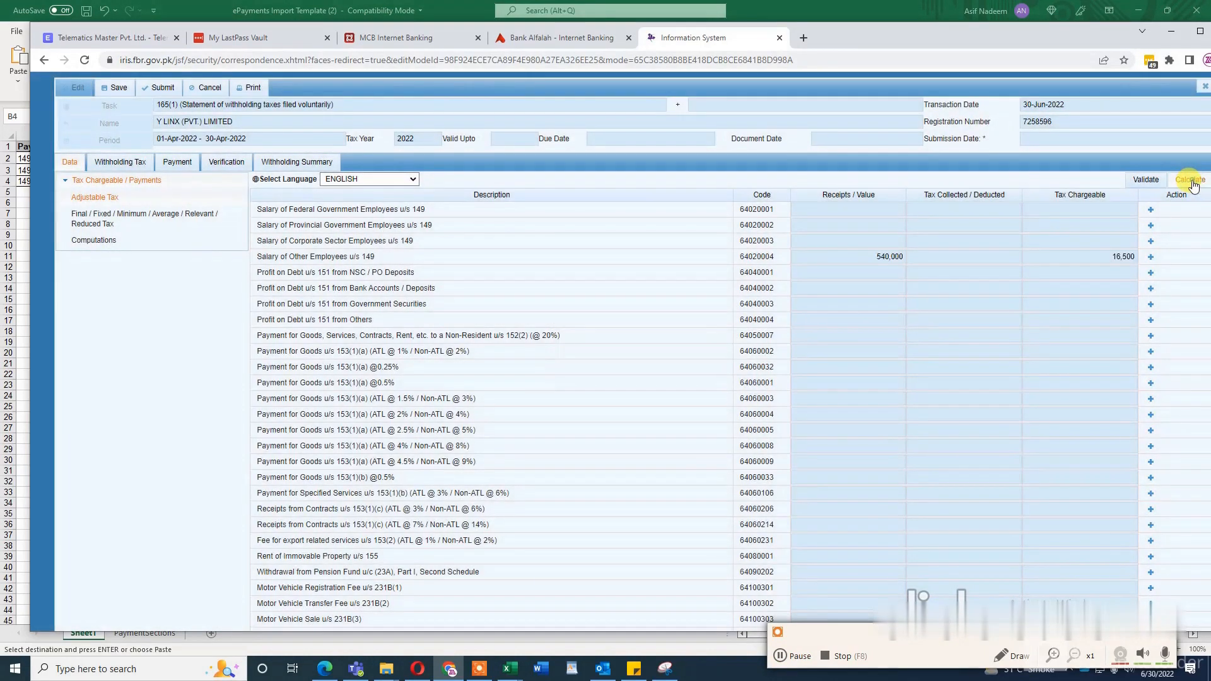
pyautogui.click(1192, 182)
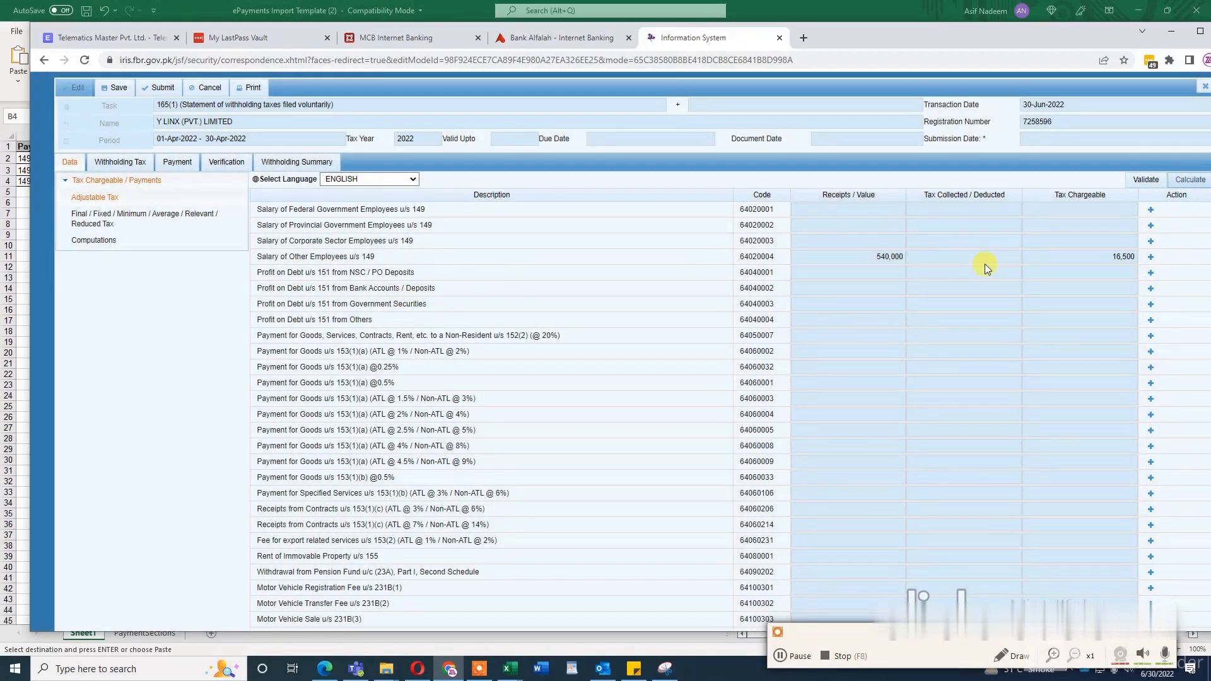
# Step: Review the adjustable tax amounts, and validate and calculate the Withholding Income Tax under Computations
pyautogui.scroll(-1, 911, 333)
pyautogui.scroll(-4, 913, 320)
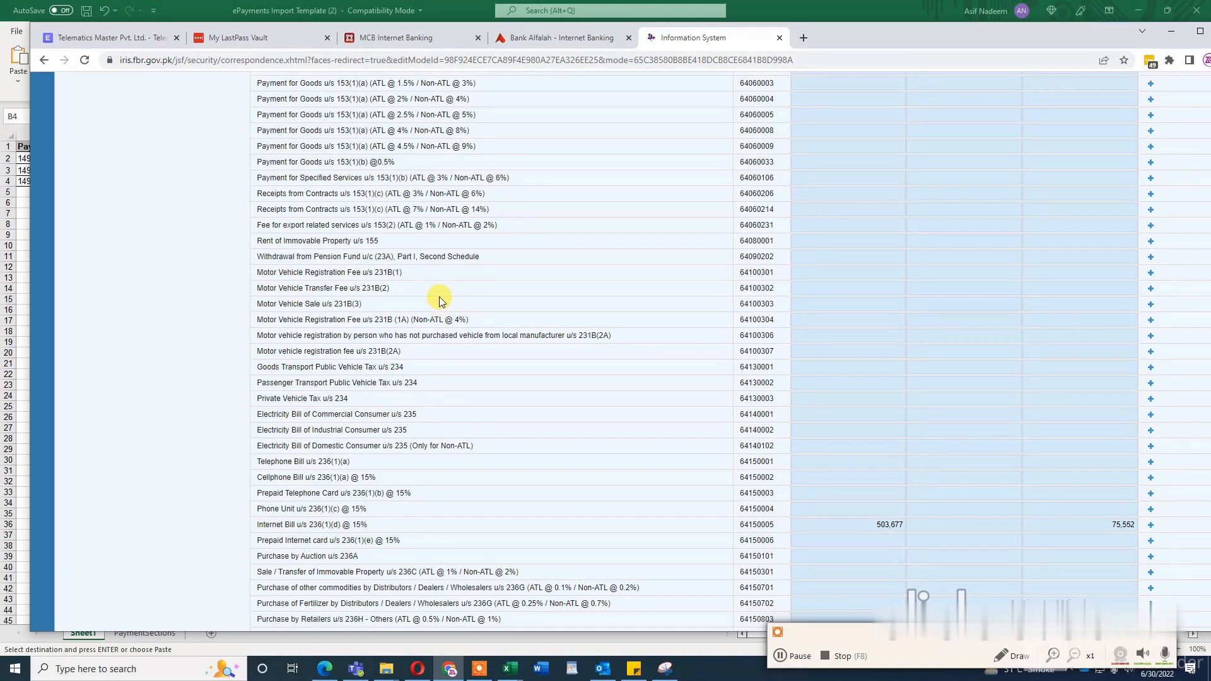
pyautogui.scroll(5, 439, 301)
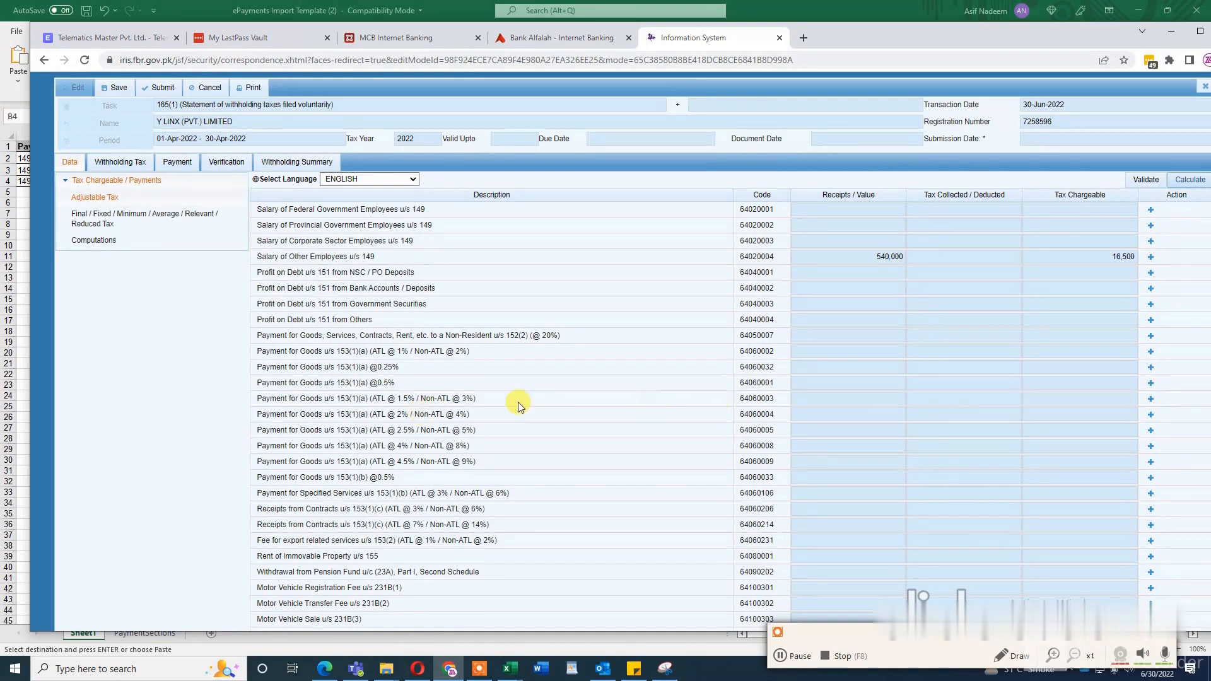
pyautogui.click(86, 244)
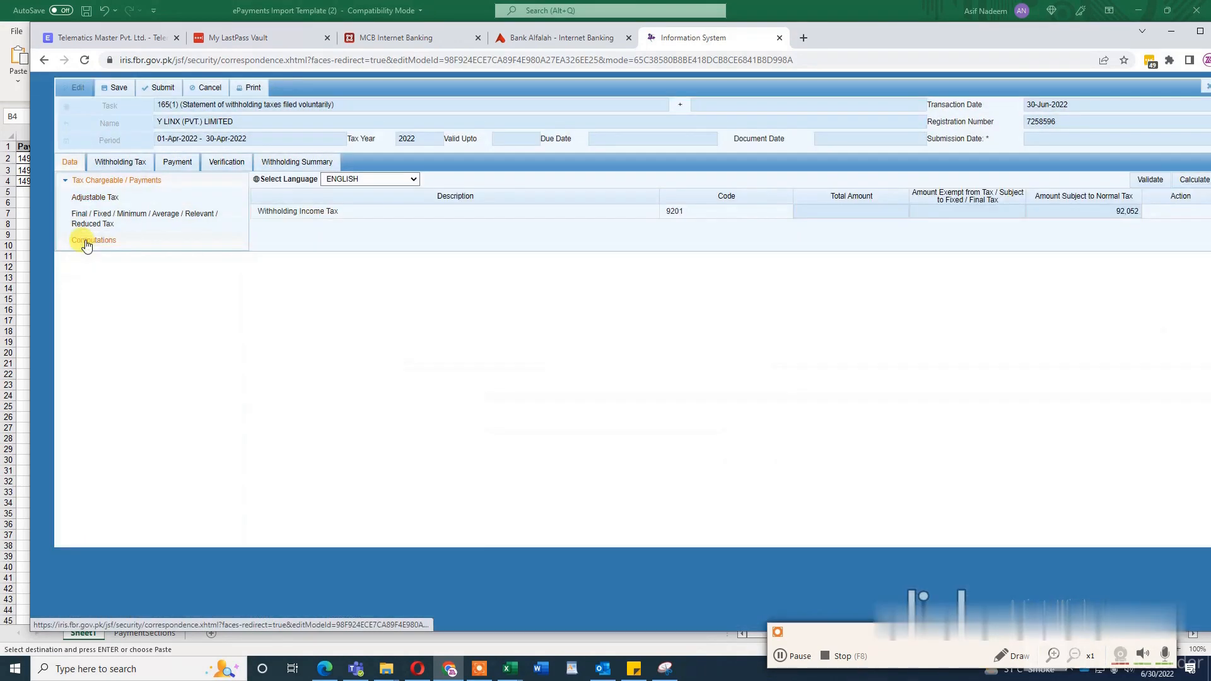
pyautogui.click(1150, 181)
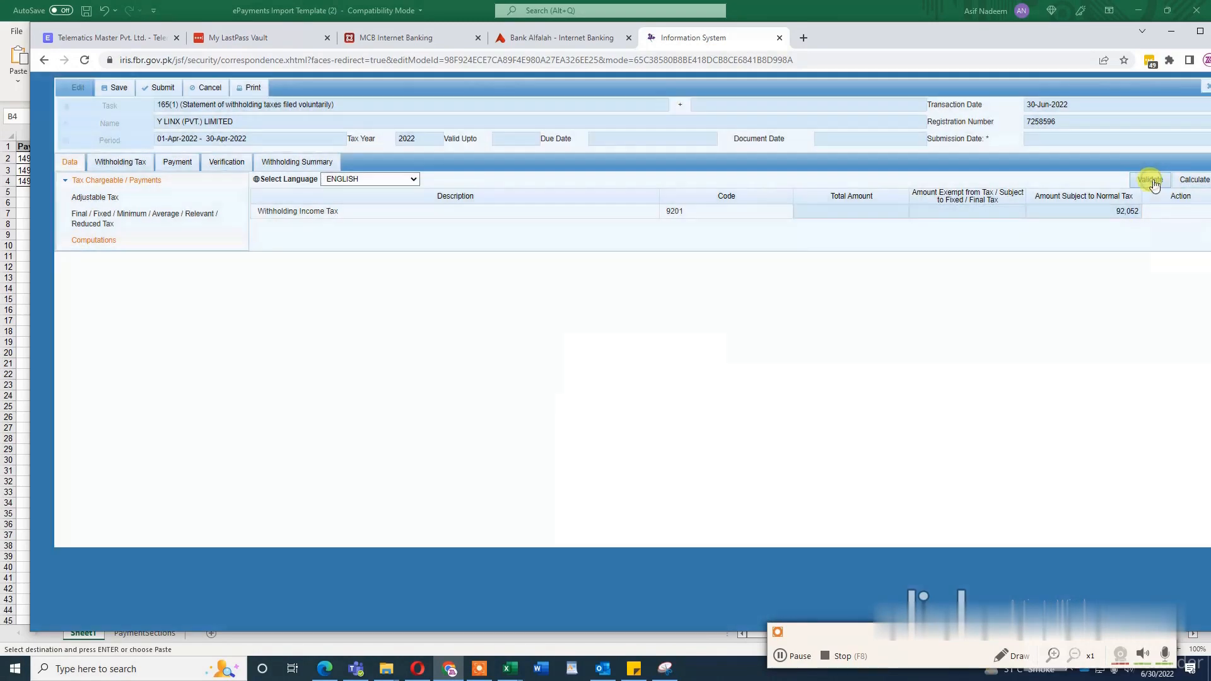
pyautogui.click(1188, 183)
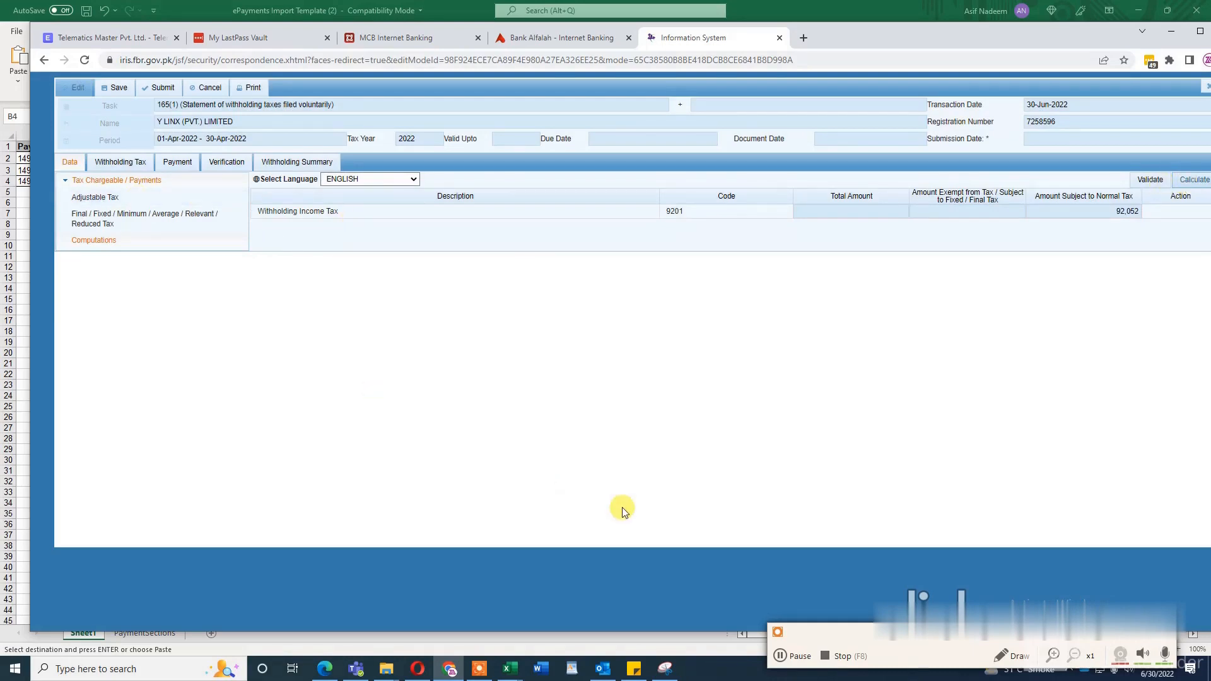
# Step: Review the Withholding Tax entries, check the salary rows in the ePayments Import Template workbook in Excel and return to Iris
pyautogui.click(117, 166)
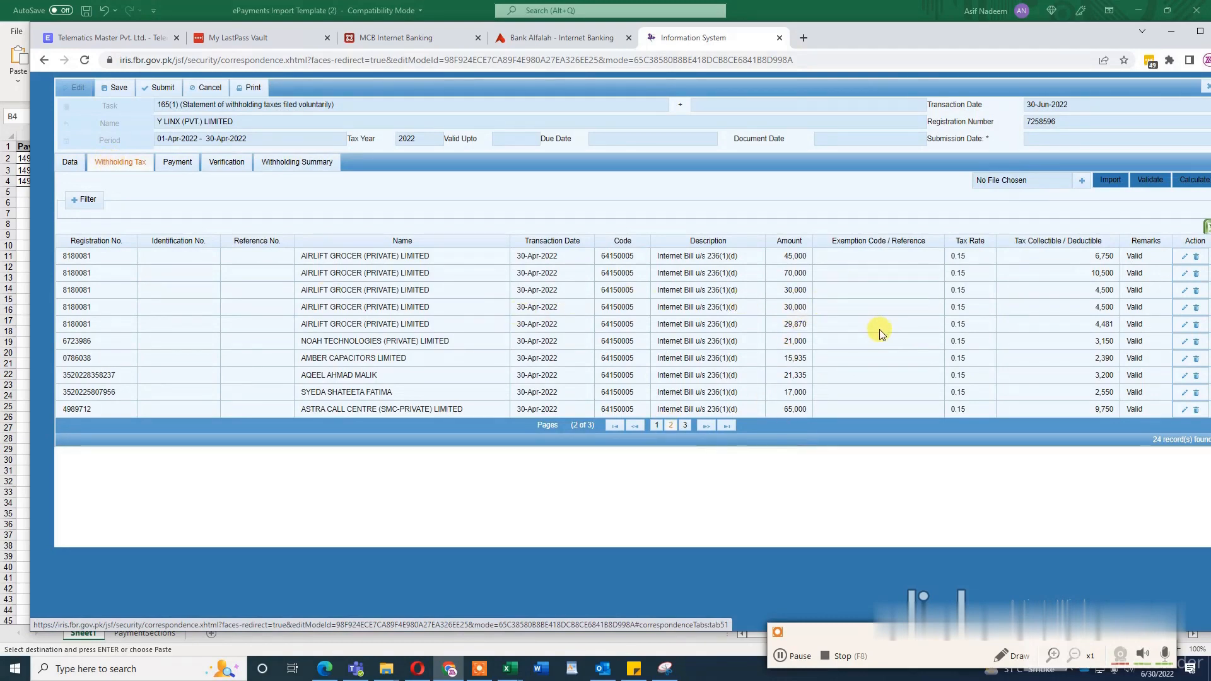
pyautogui.hotkey('alt', 'Tab')
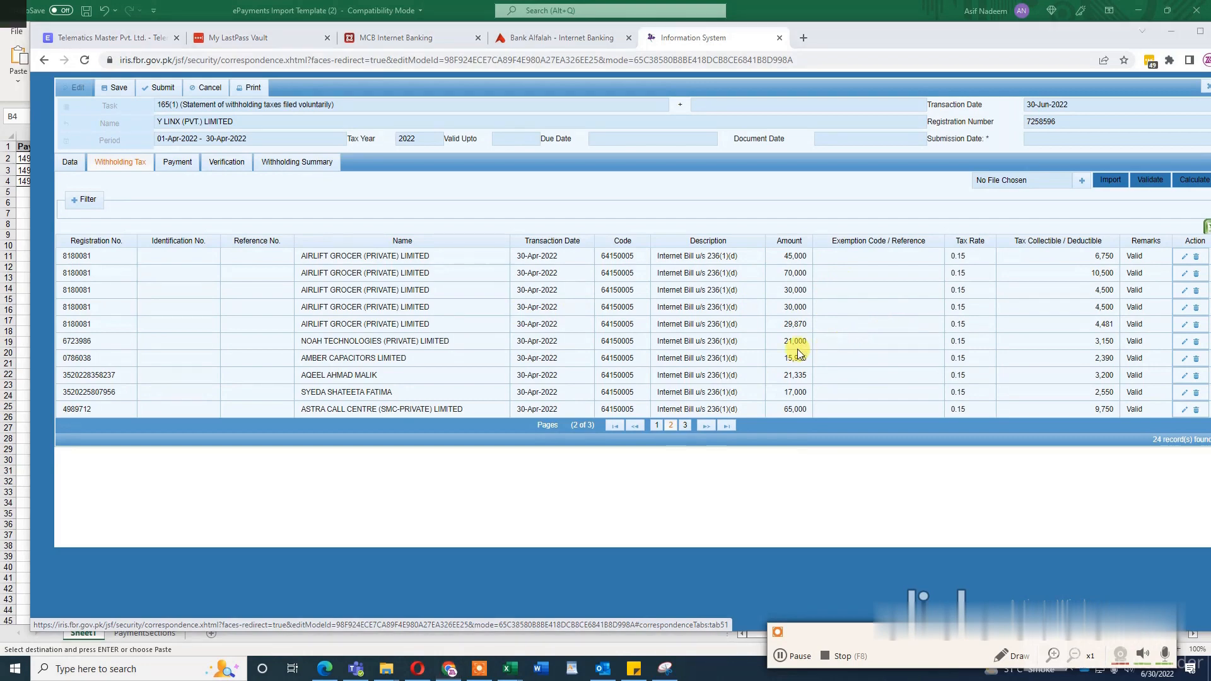
pyautogui.hotkey('alt', 'Tab')
pyautogui.moveTo(514, 676)
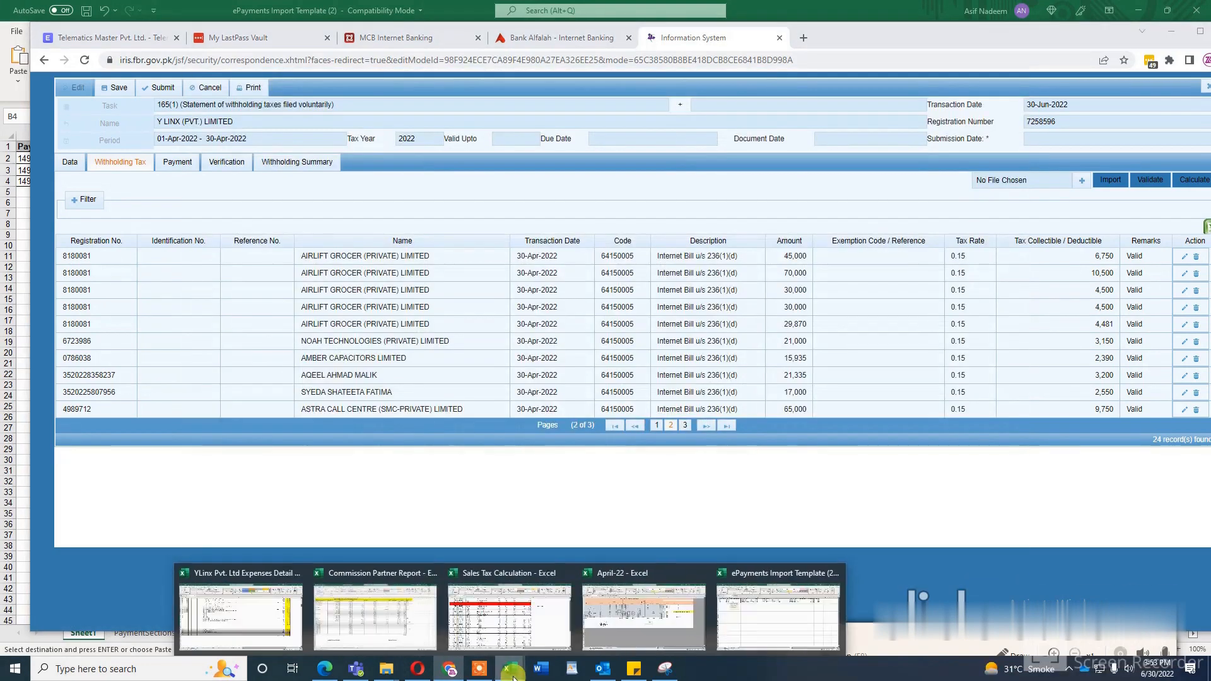
pyautogui.click(763, 602)
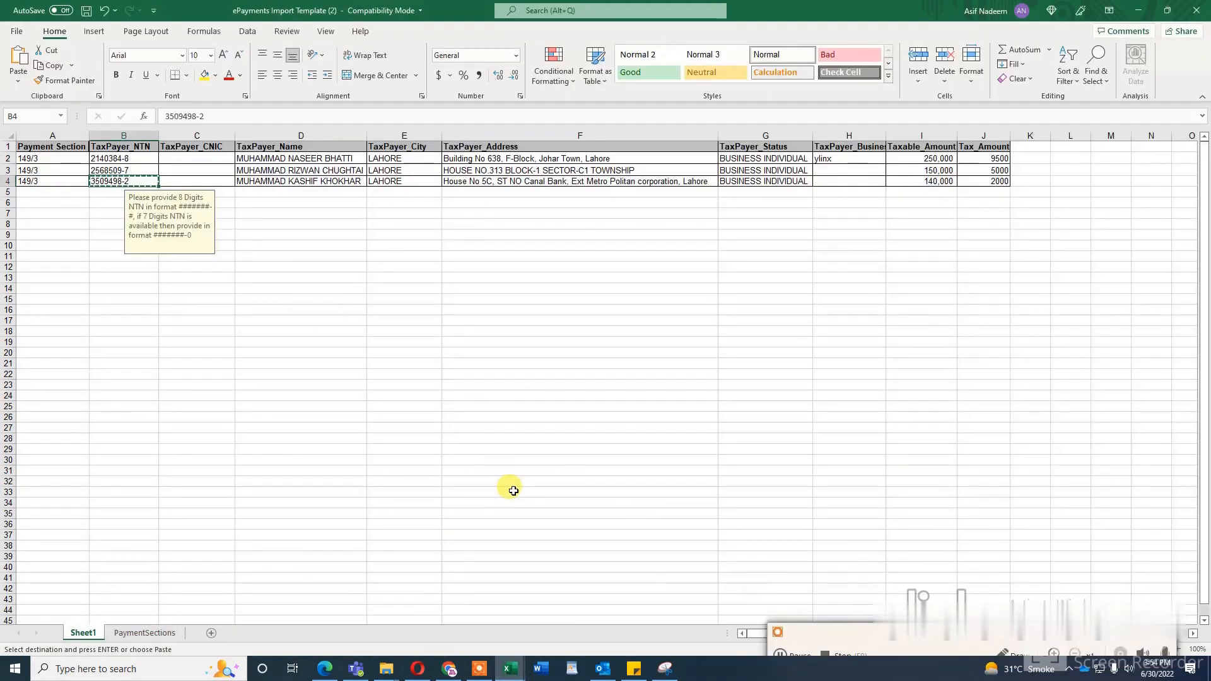
pyautogui.click(453, 674)
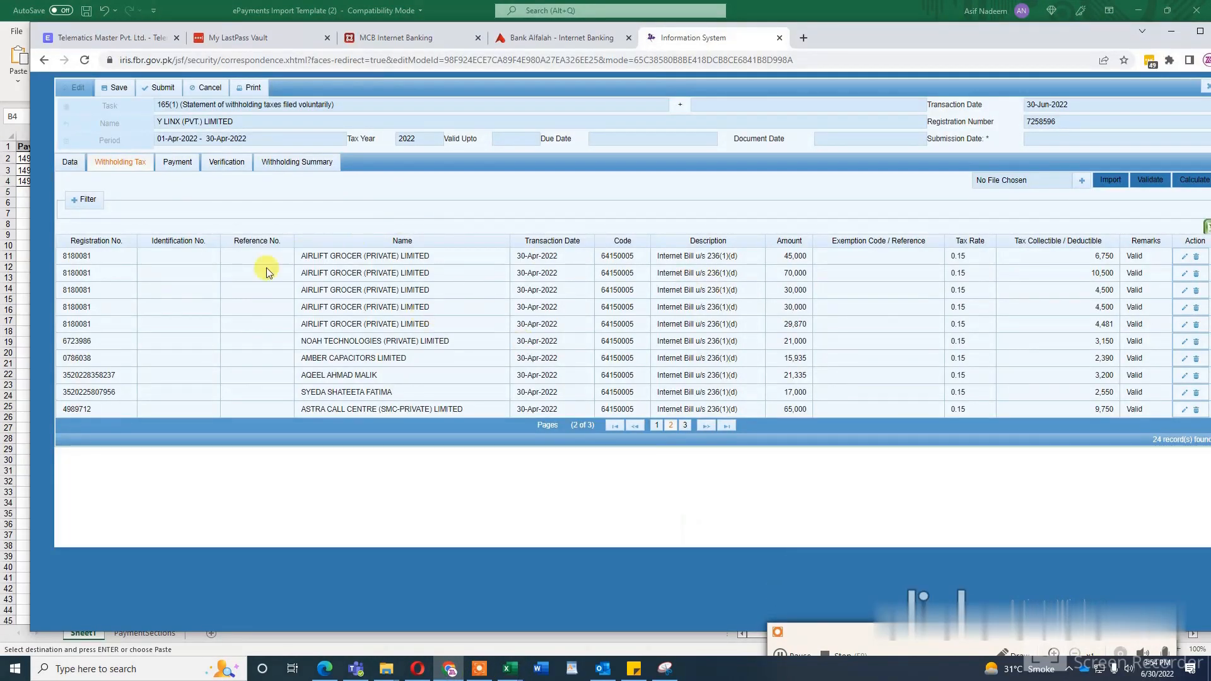
# Step: Examine the CPR number and date columns of the statement's Payment section, and view the Withholding Tax entries they must cover
pyautogui.click(170, 163)
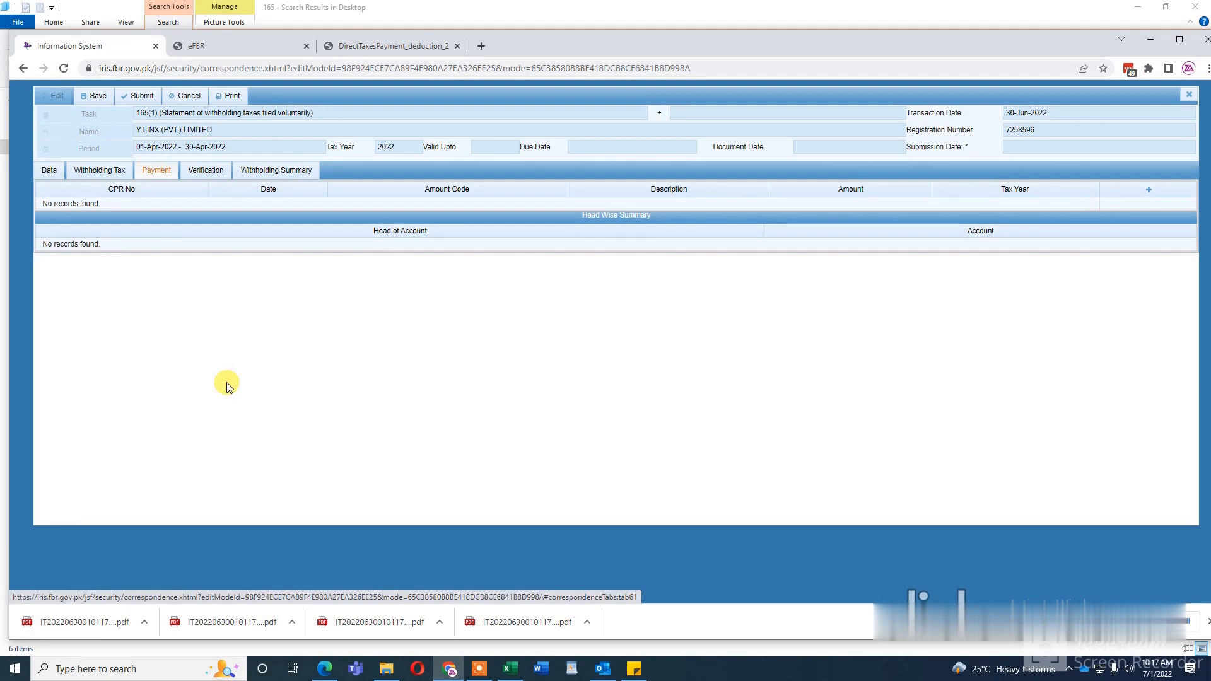
pyautogui.click(483, 674)
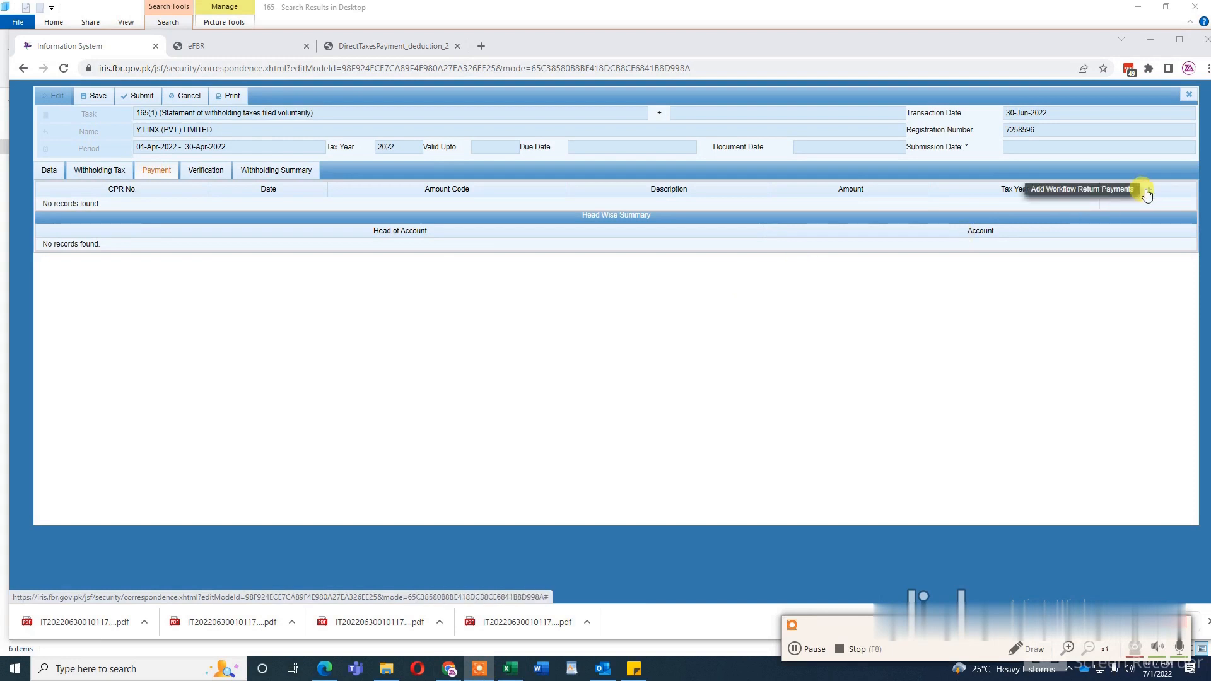
pyautogui.doubleClick(125, 193)
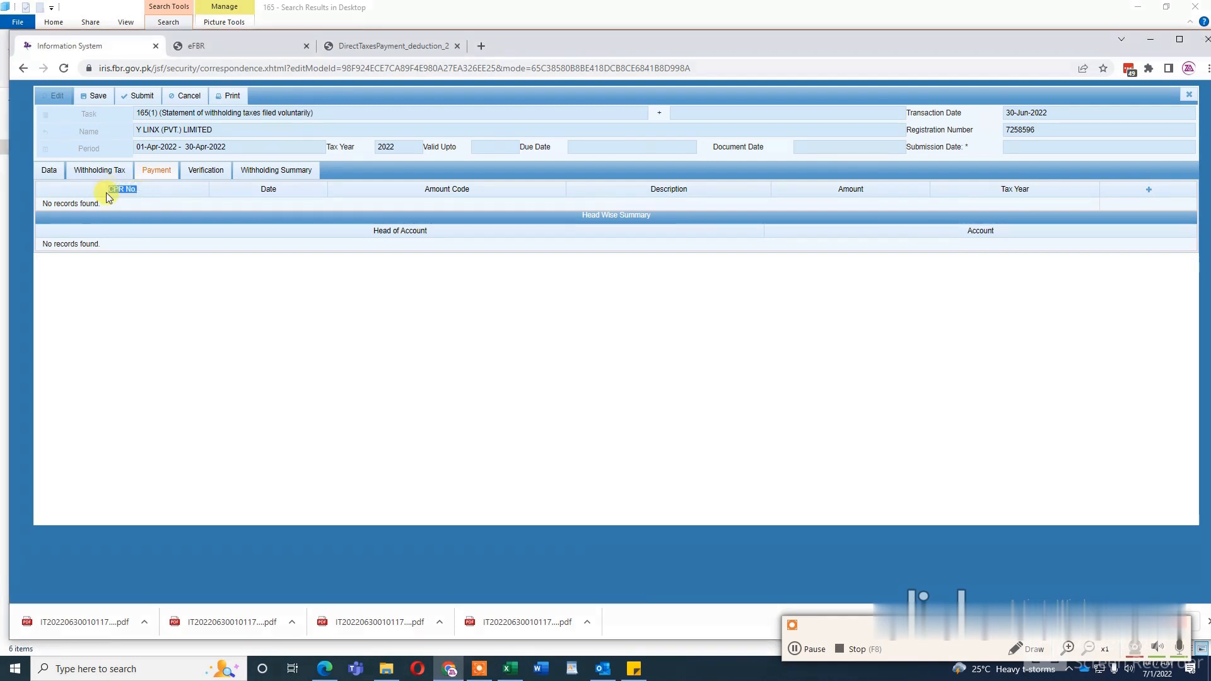
pyautogui.click(98, 171)
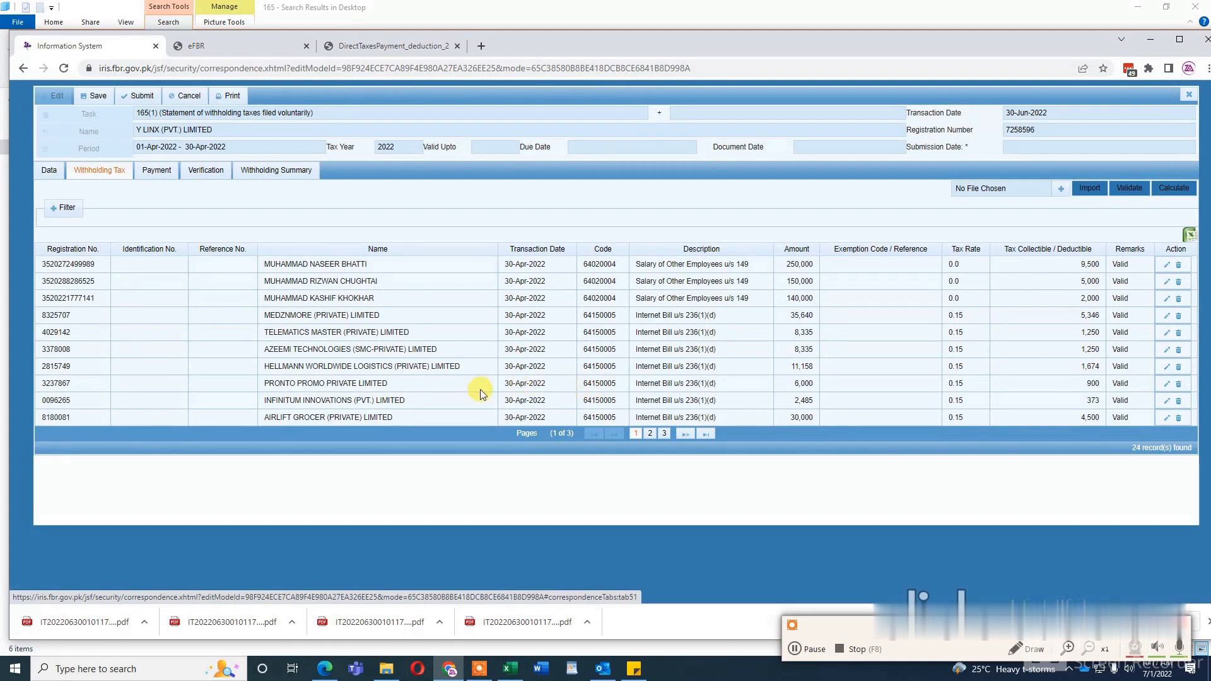
pyautogui.click(156, 172)
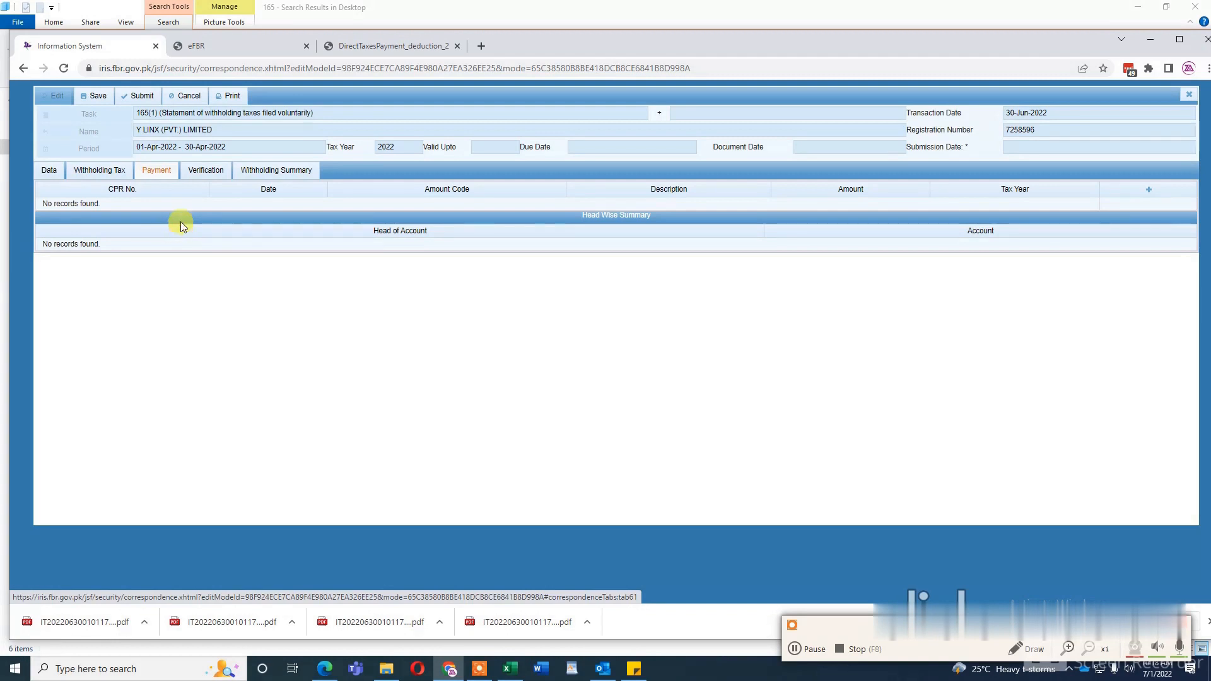
pyautogui.moveTo(142, 192); pyautogui.dragTo(111, 192)
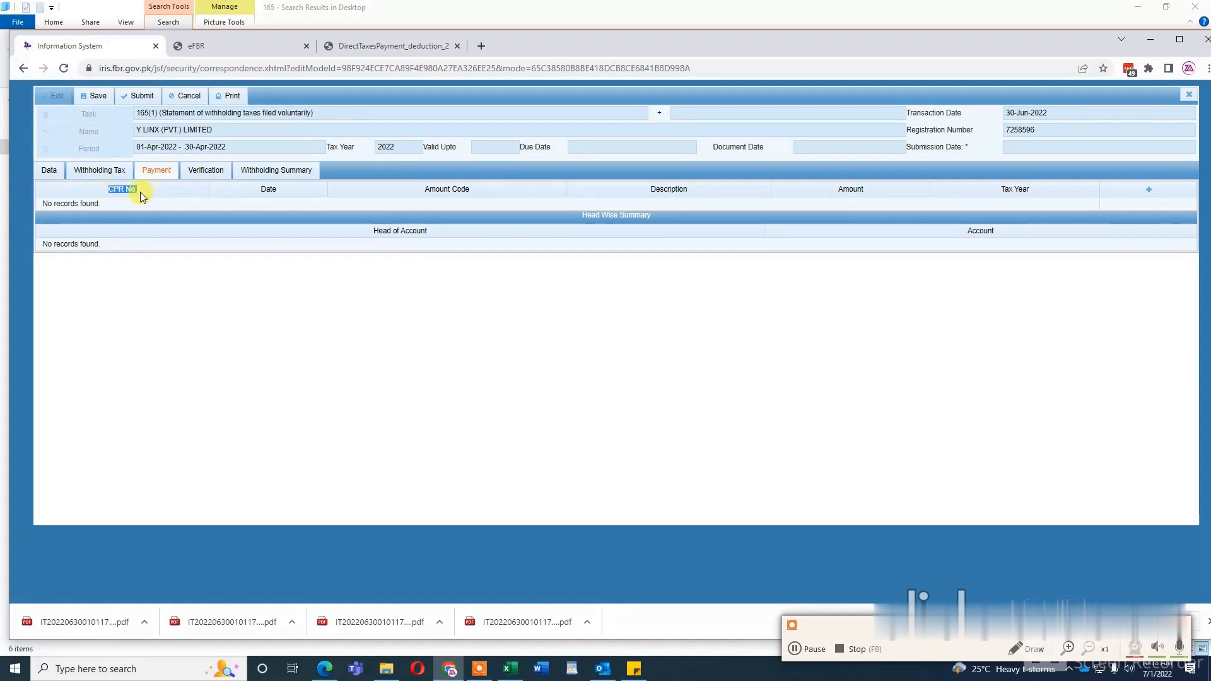
pyautogui.moveTo(145, 192); pyautogui.dragTo(119, 194)
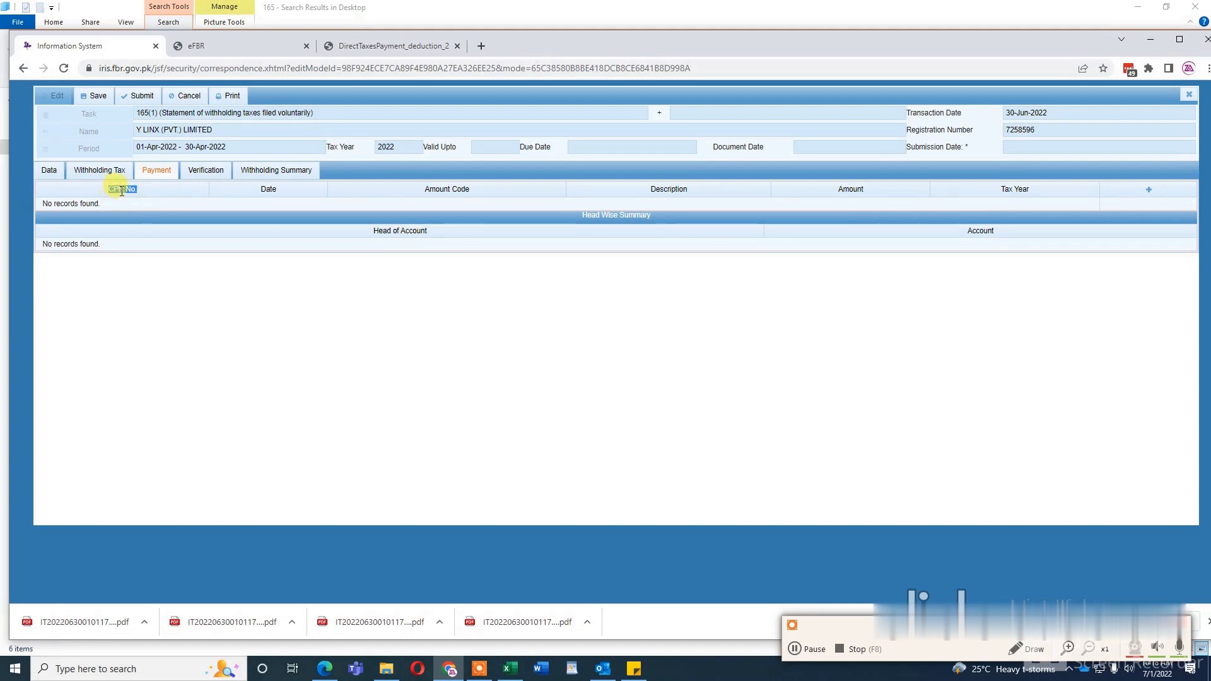
pyautogui.click(127, 210)
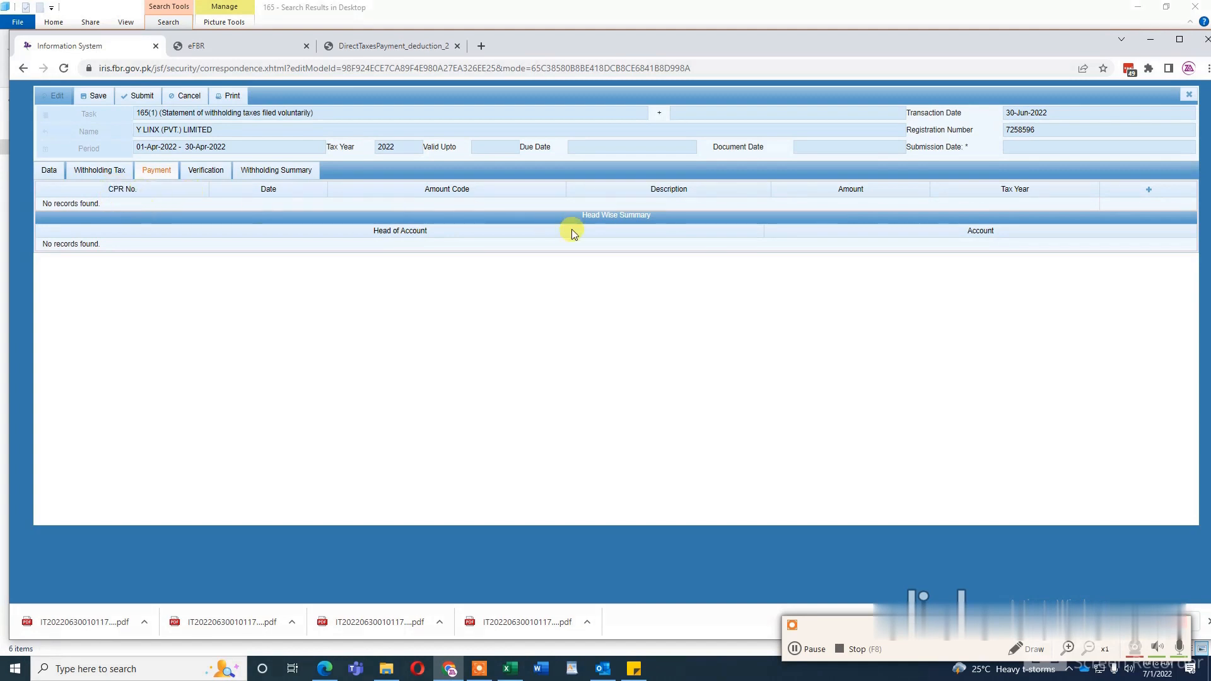
pyautogui.moveTo(146, 188); pyautogui.dragTo(105, 188)
pyautogui.doubleClick(270, 188)
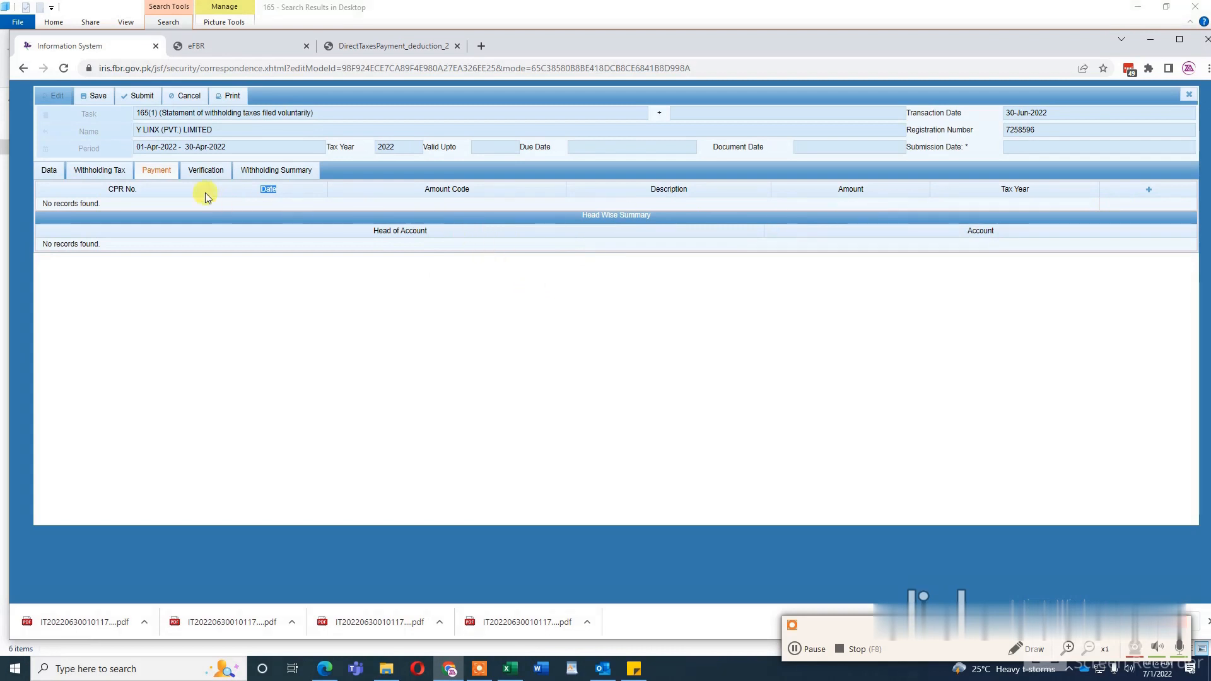
# Step: Open the lookup for adding a payment and look through the available CPRs for section 236(1)(d) and section 149
pyautogui.click(1150, 194)
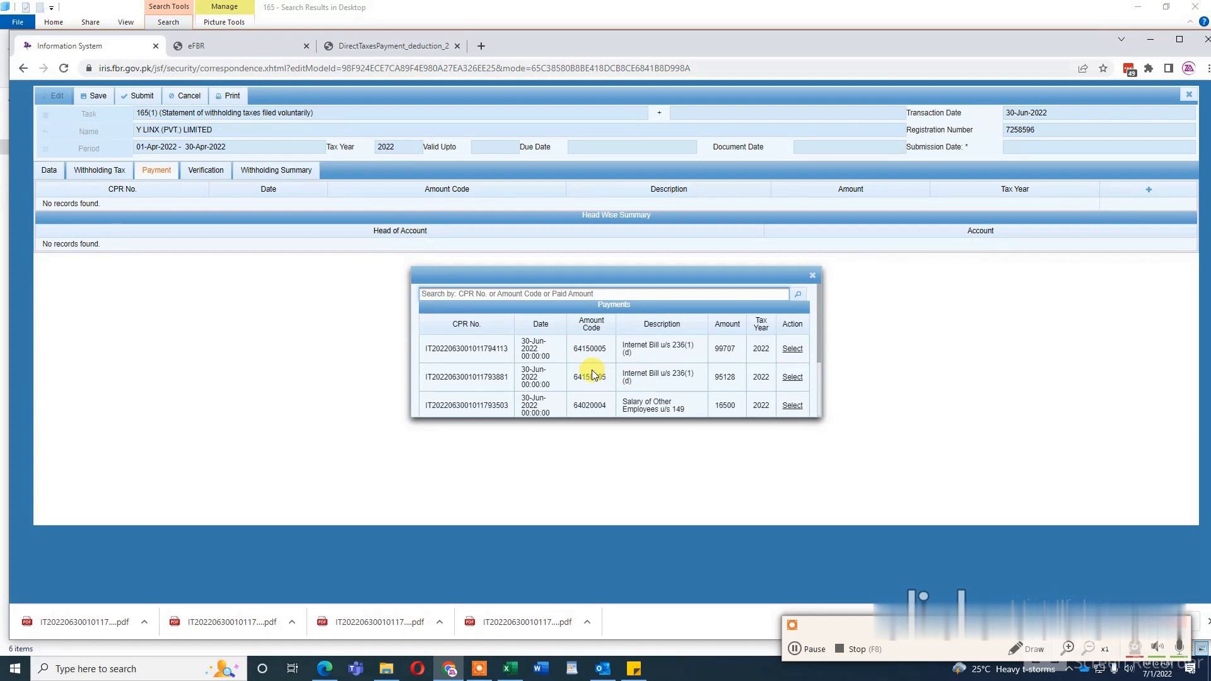
pyautogui.scroll(-3, 656, 369)
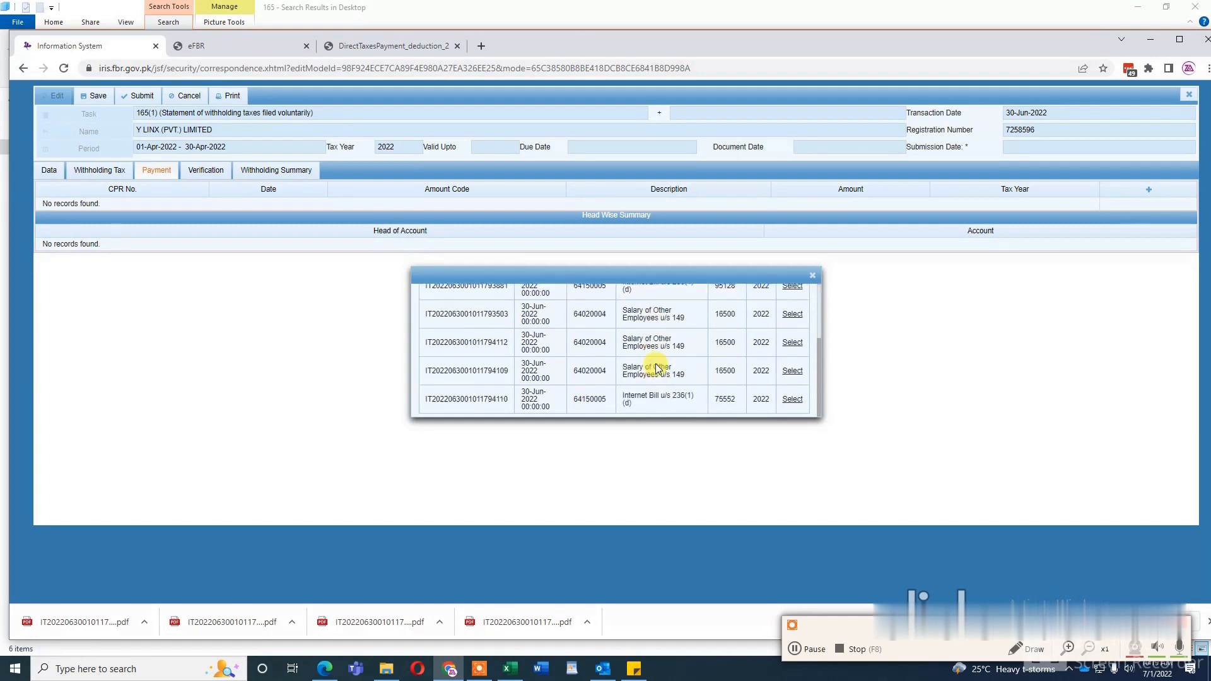
pyautogui.scroll(3, 656, 369)
pyautogui.scroll(-3, 656, 368)
pyautogui.scroll(3, 656, 364)
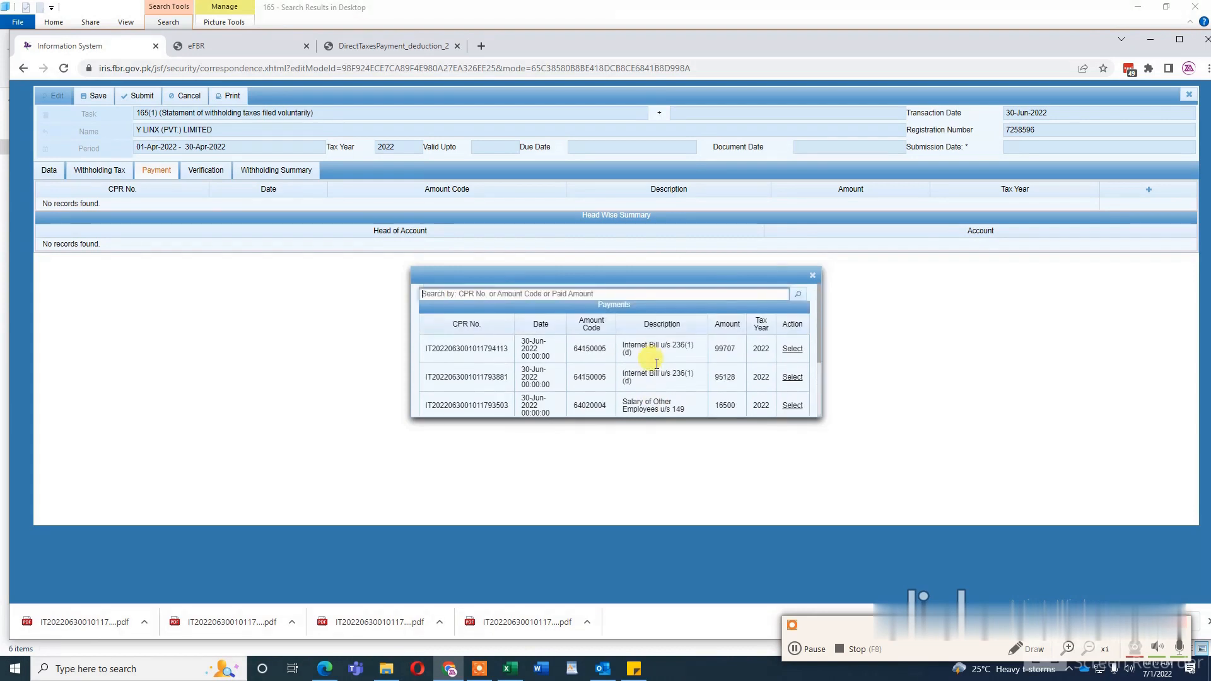
pyautogui.scroll(-1, 657, 364)
pyautogui.scroll(1, 657, 368)
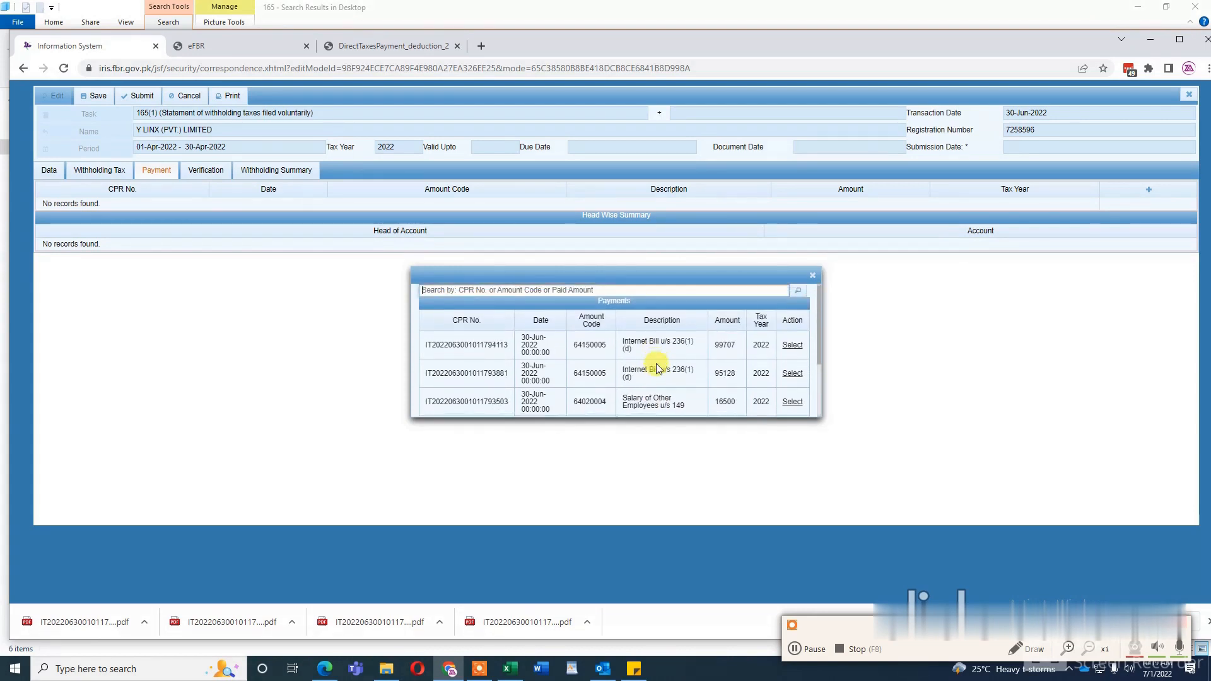
pyautogui.scroll(-1, 656, 368)
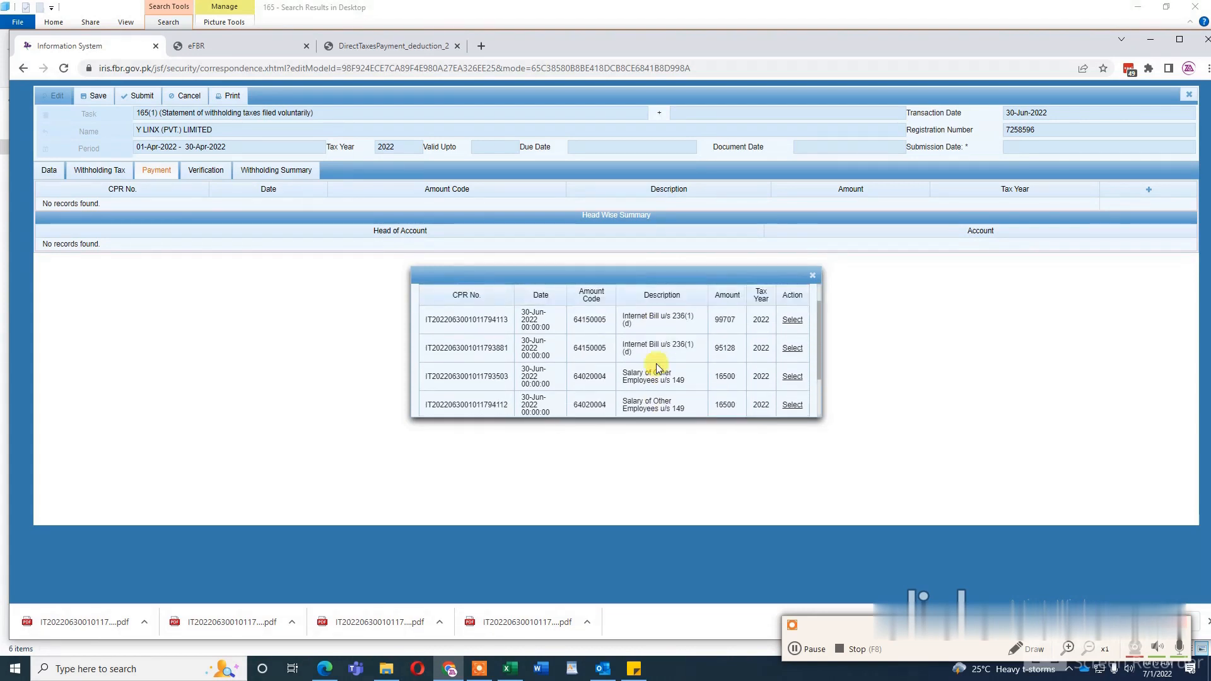
# Step: Open the downloaded section 236(1)(d) payment receipt PDF from the Downloads folder and check its total tax amount
pyautogui.click(386, 668)
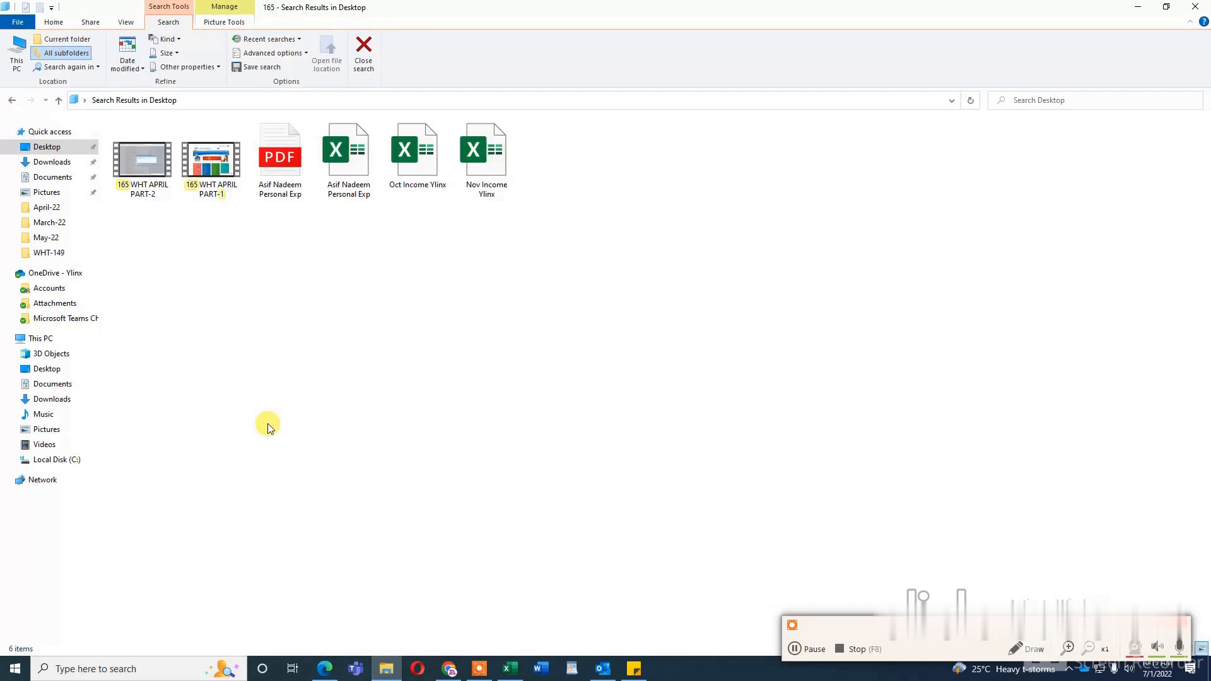
pyautogui.click(47, 161)
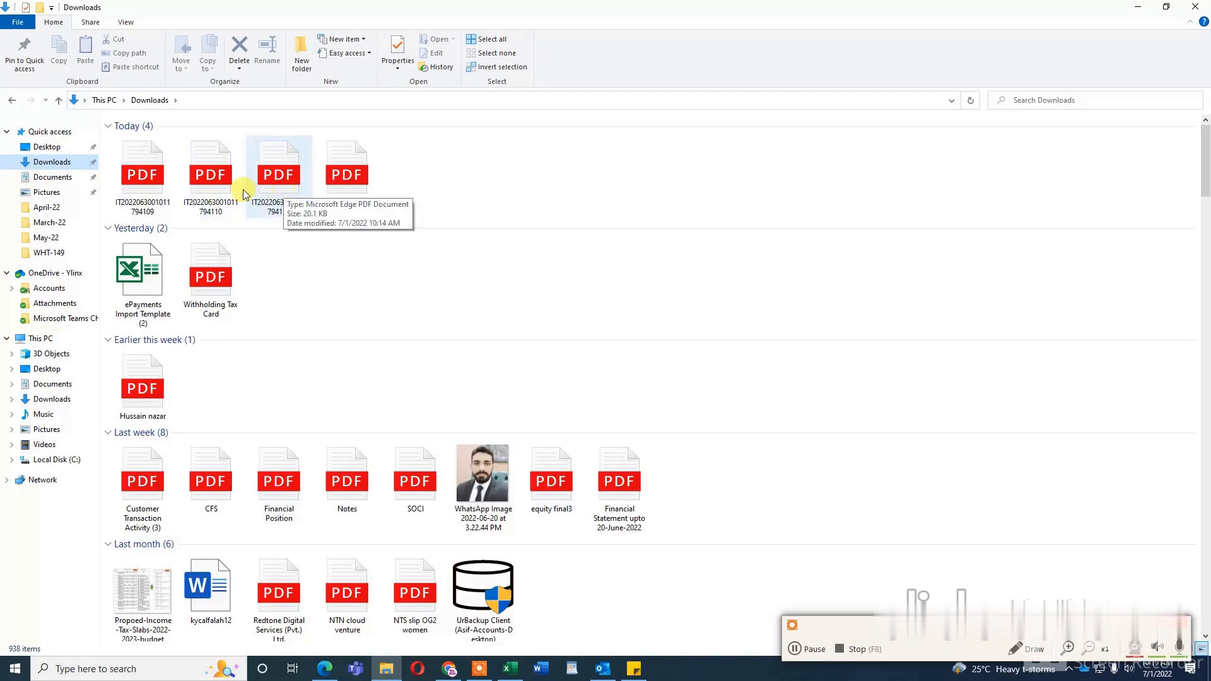
pyautogui.click(211, 189)
pyautogui.press('Return')
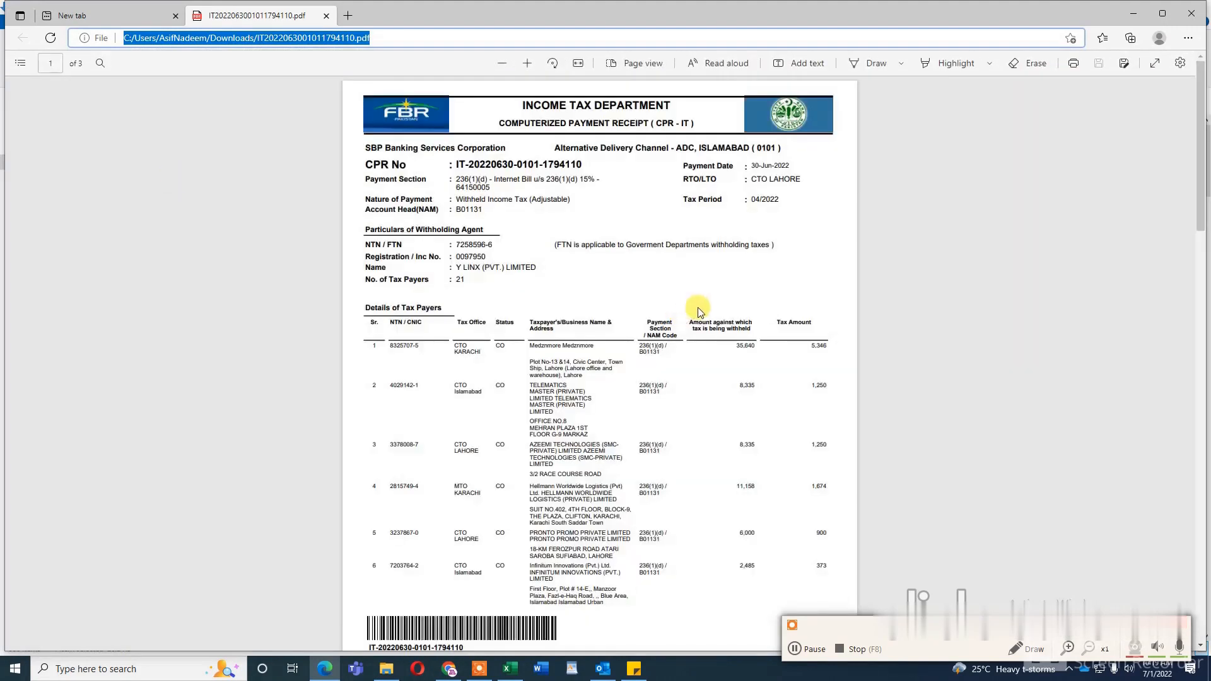
pyautogui.scroll(-1, 749, 378)
pyautogui.scroll(-20, 750, 379)
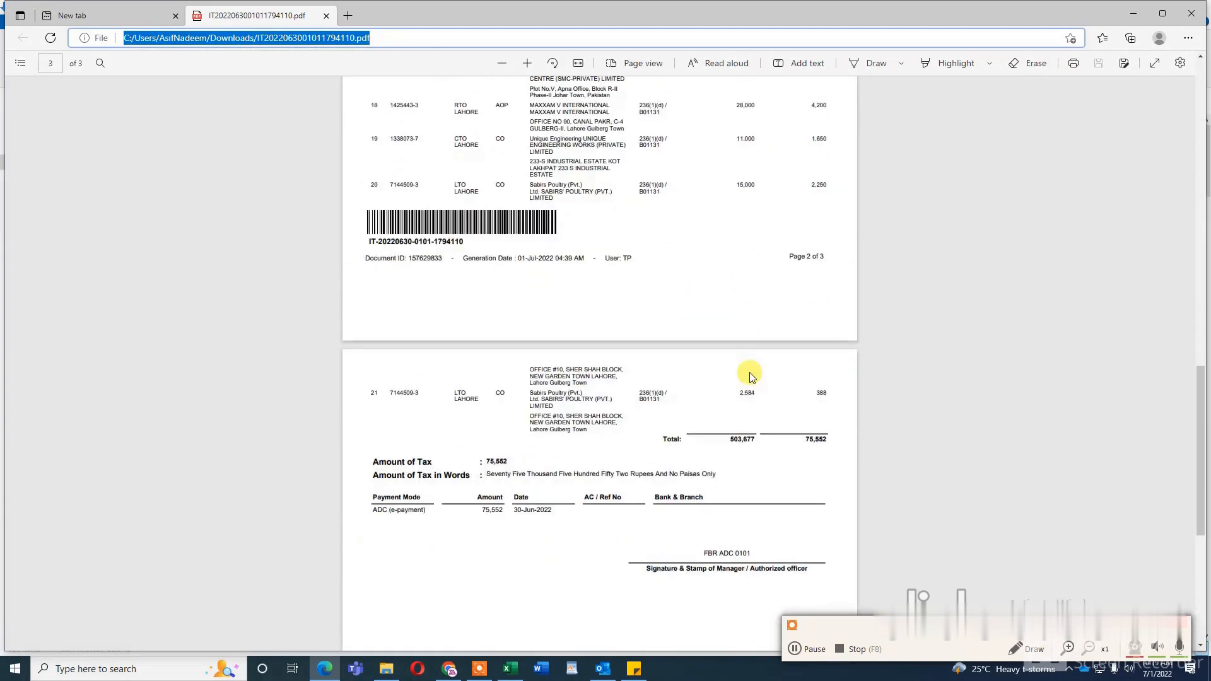
pyautogui.moveTo(802, 440); pyautogui.dragTo(838, 440)
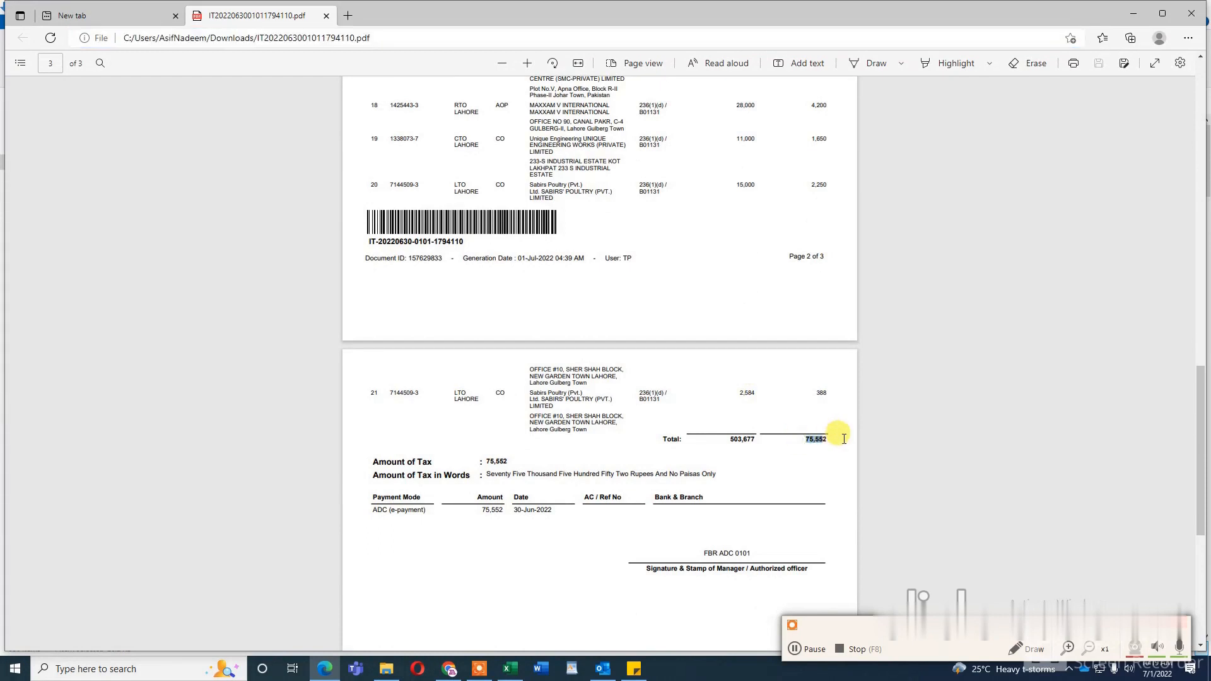
pyautogui.rightClick(844, 439)
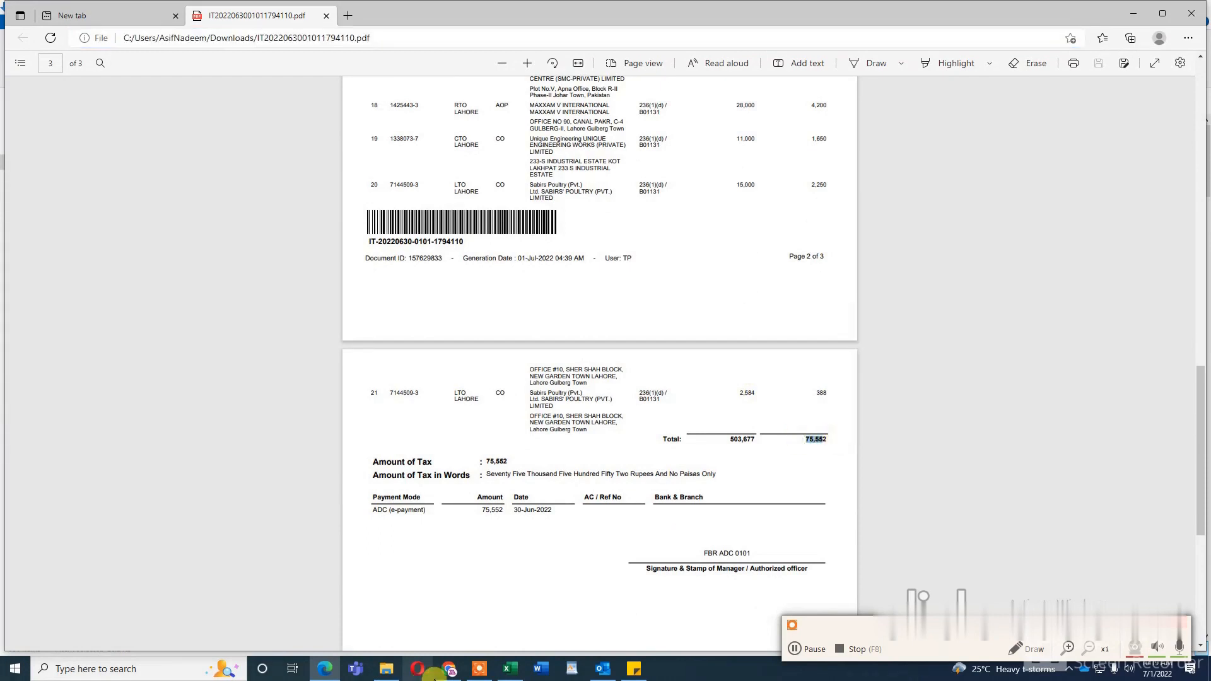
# Step: Return to Iris, leave the payments lookup and check the section 149 and 236(1)(d) tax chargeable under Adjustable Tax
pyautogui.click(448, 669)
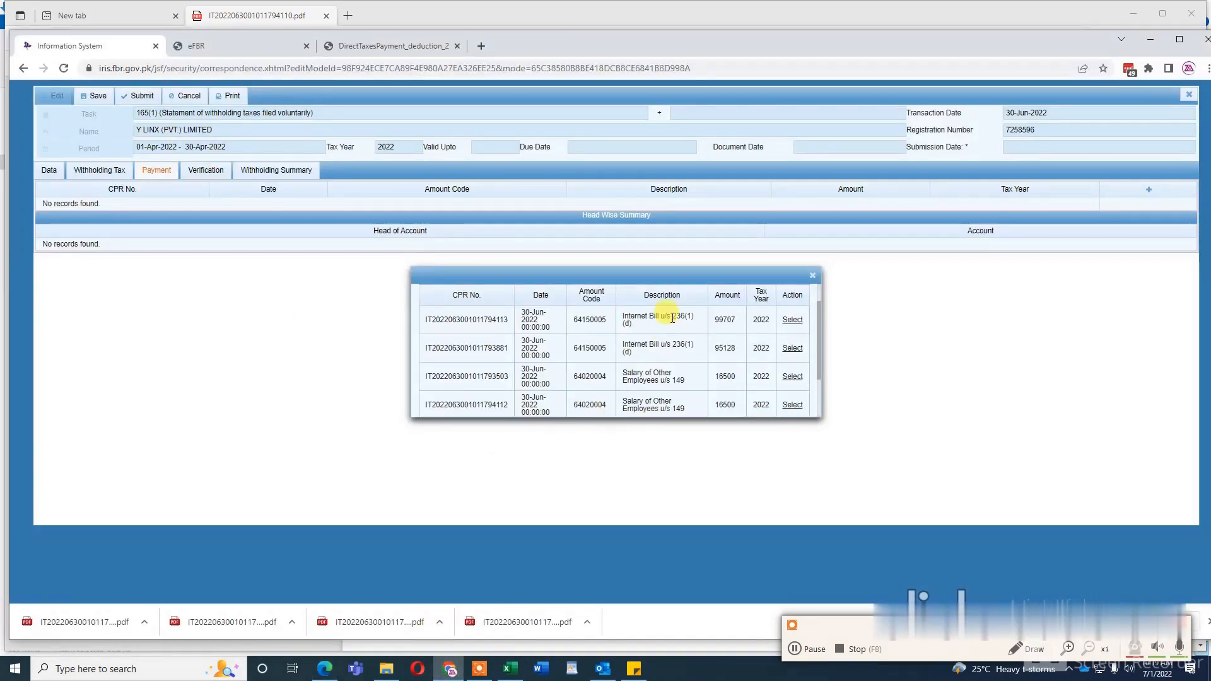
pyautogui.scroll(-3, 663, 350)
pyautogui.scroll(5, 663, 350)
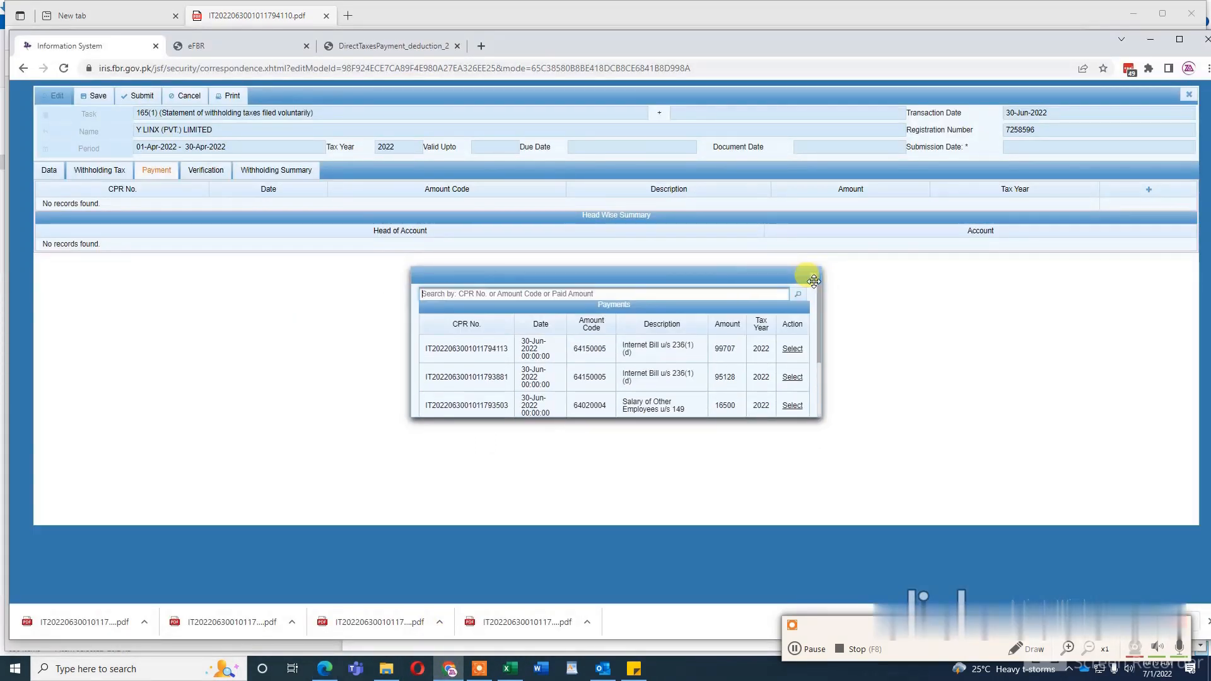
pyautogui.click(51, 175)
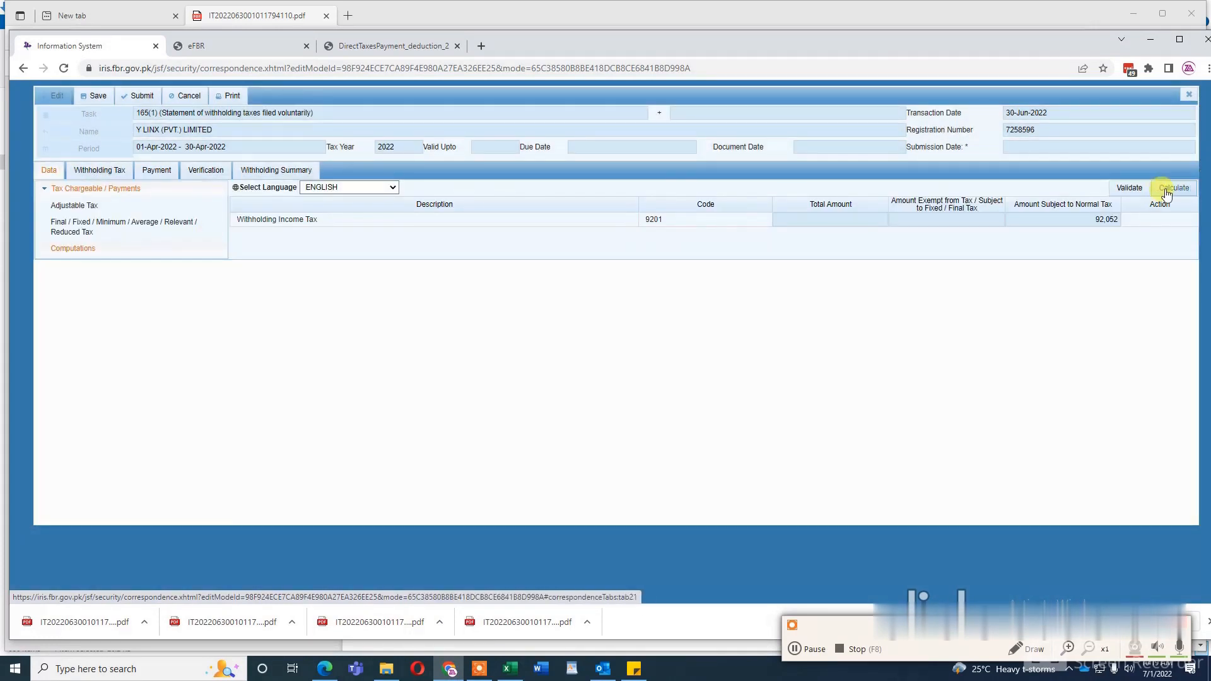
pyautogui.click(67, 206)
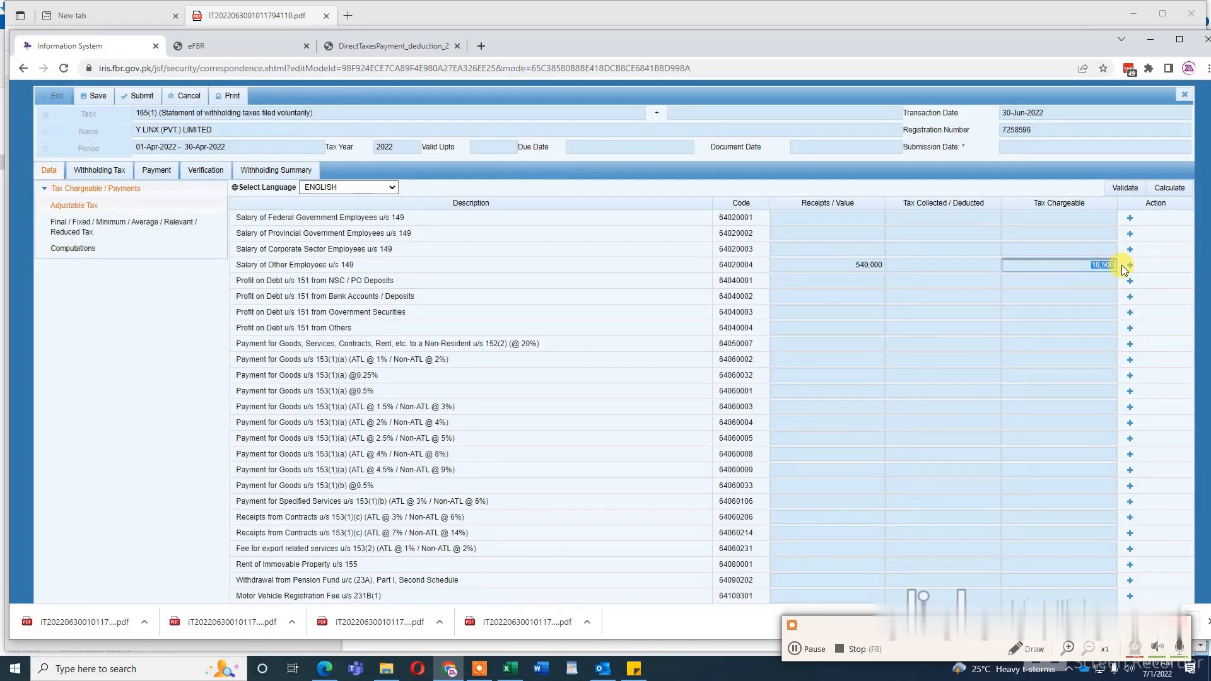
pyautogui.scroll(-6, 1058, 347)
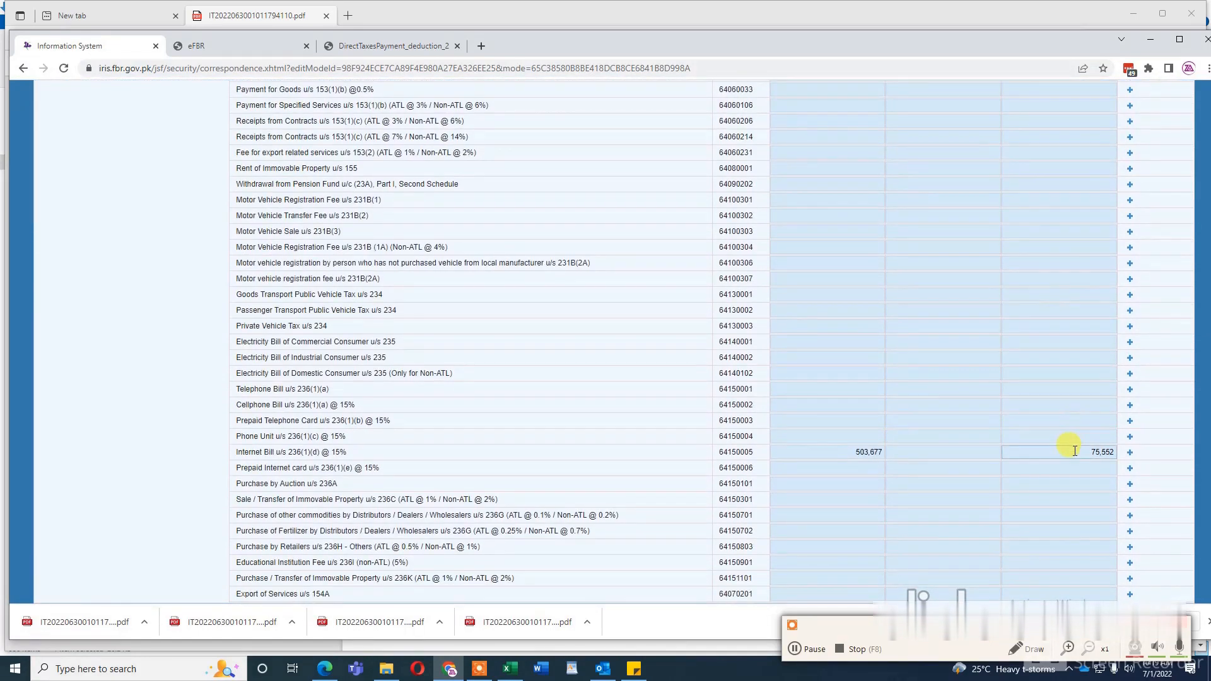
pyautogui.click(1083, 452)
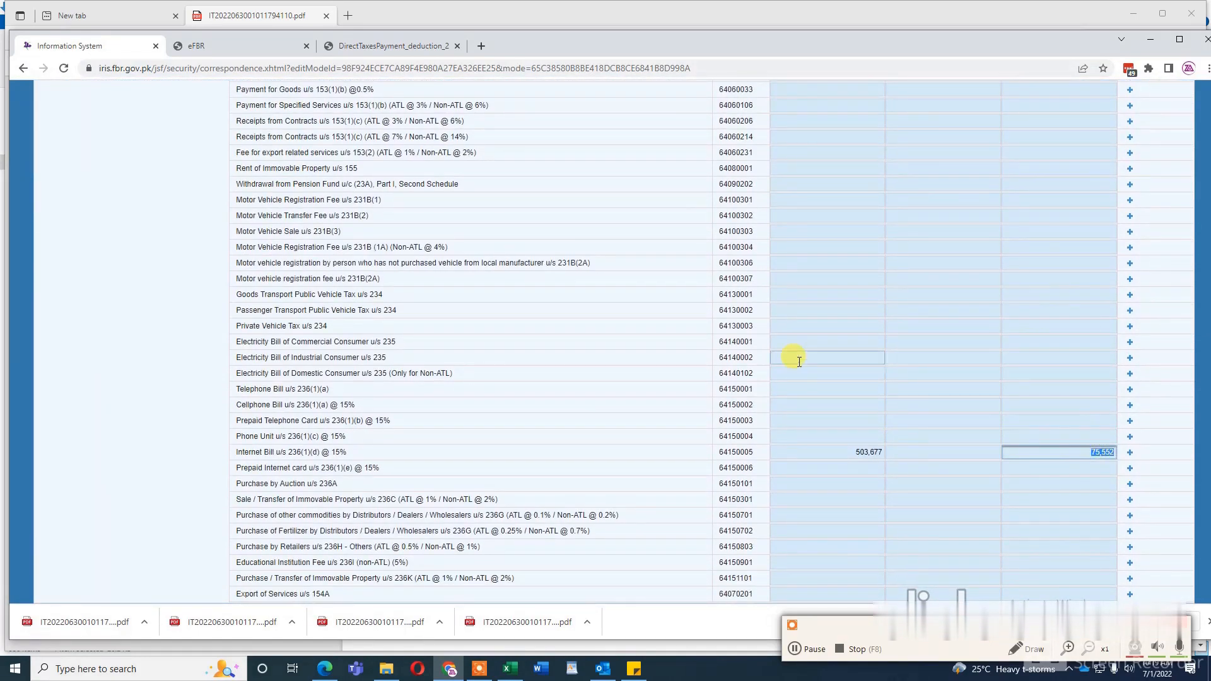
pyautogui.scroll(6, 795, 359)
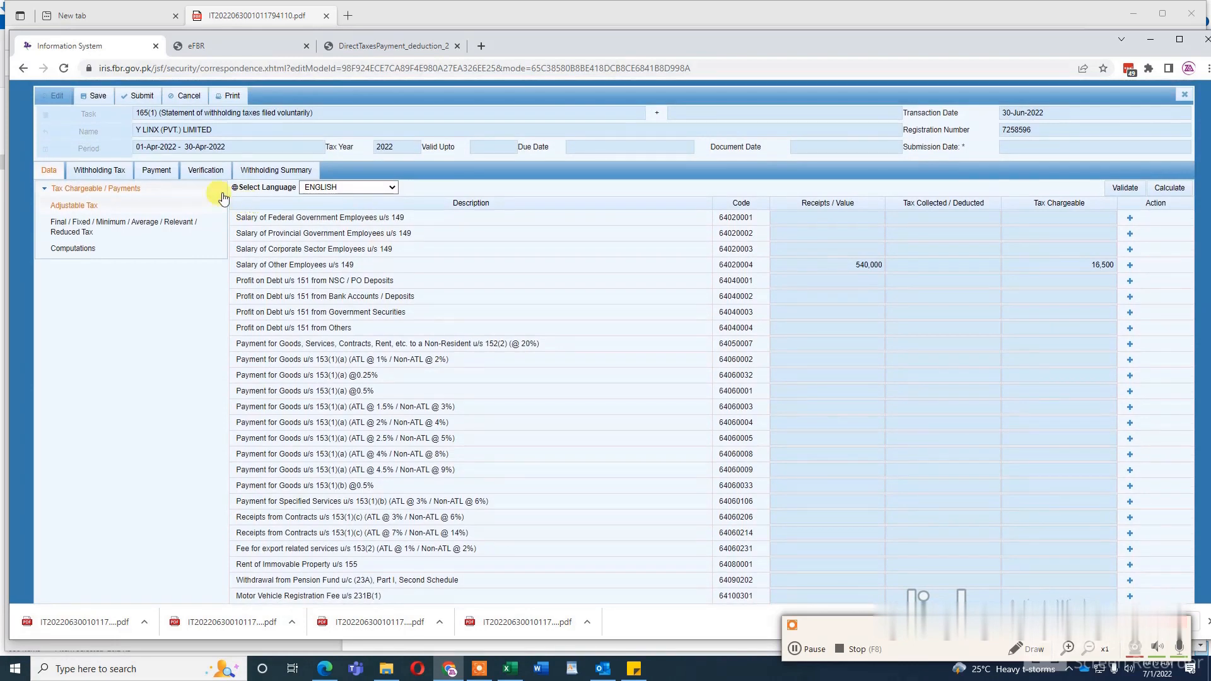
# Step: Match the CPR number on the 75,552 section 236(1)(d) receipt PDF against the payments lookup and attach that payment to the statement
pyautogui.click(160, 171)
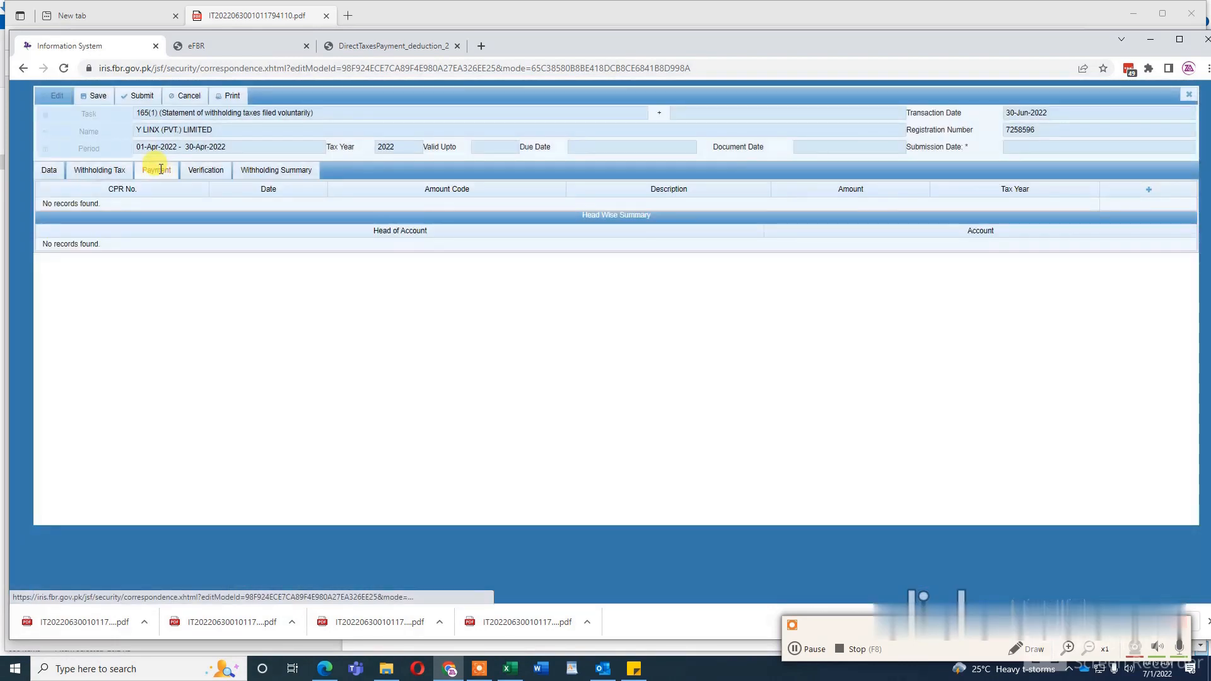
pyautogui.click(1148, 191)
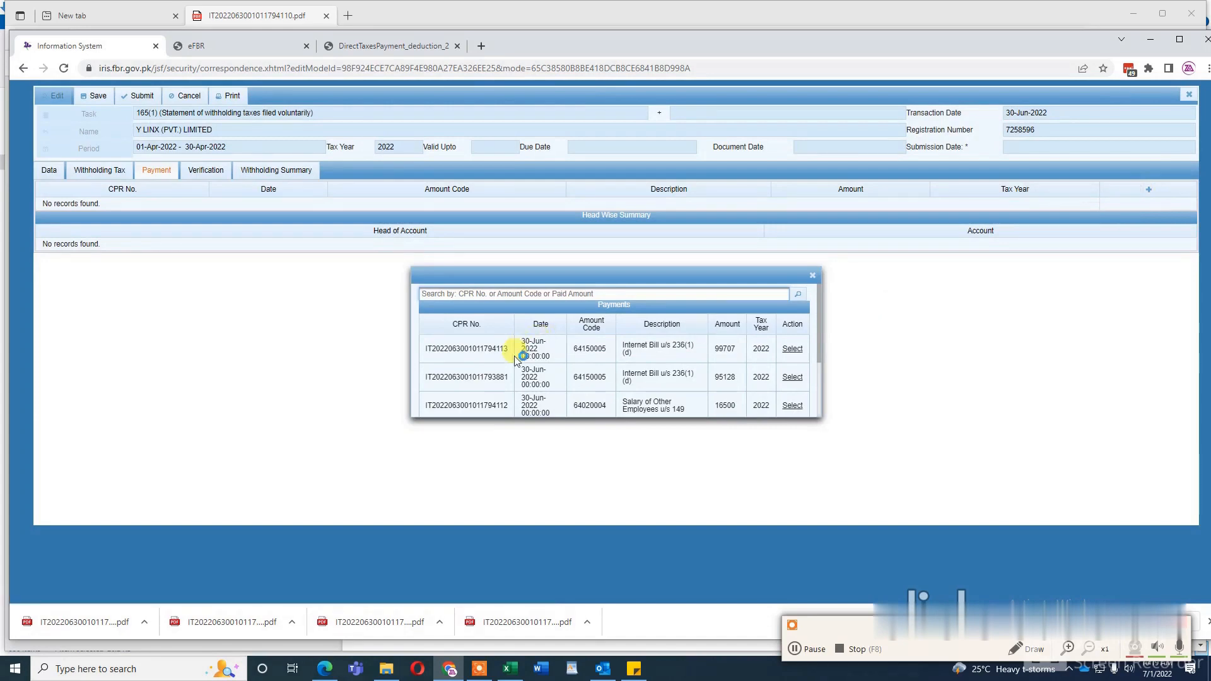
pyautogui.click(325, 669)
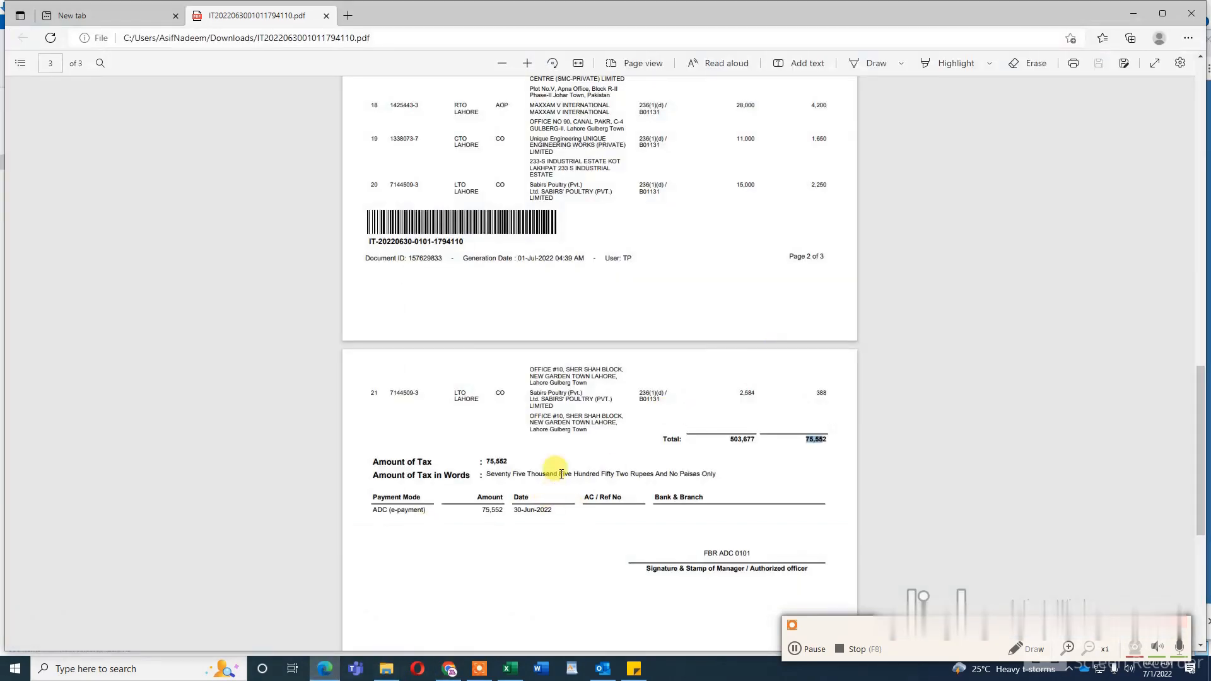
pyautogui.scroll(-5, 550, 472)
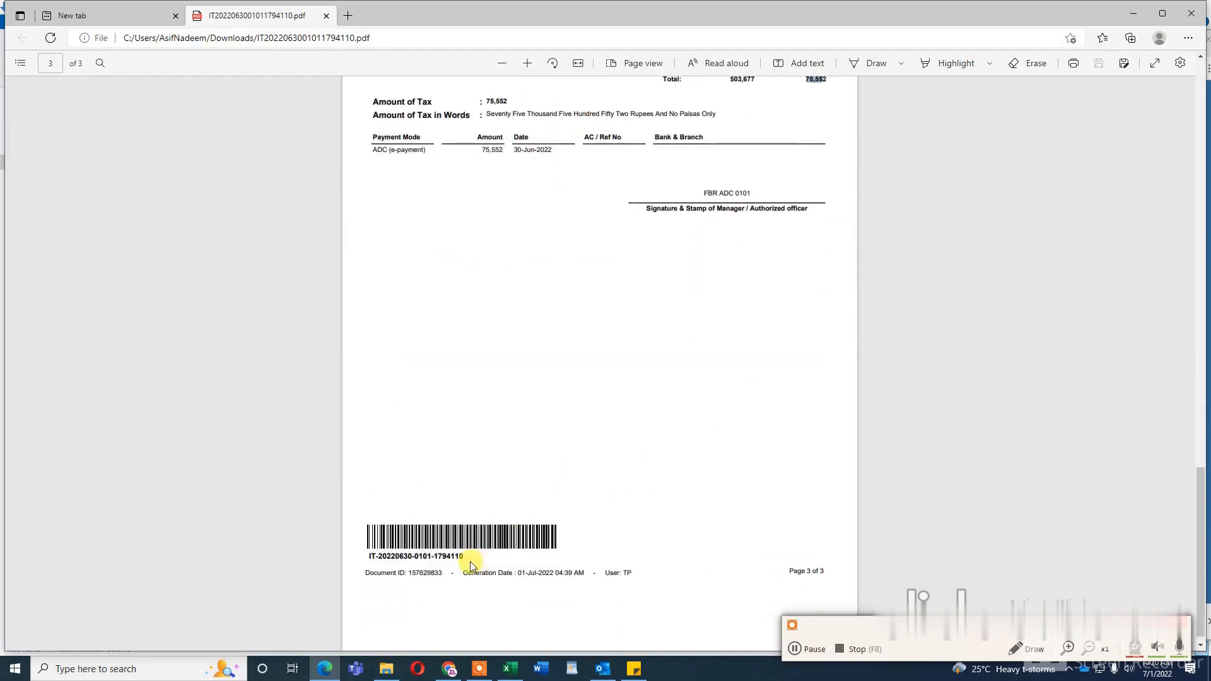
pyautogui.click(467, 561)
pyautogui.moveTo(447, 558); pyautogui.dragTo(447, 558)
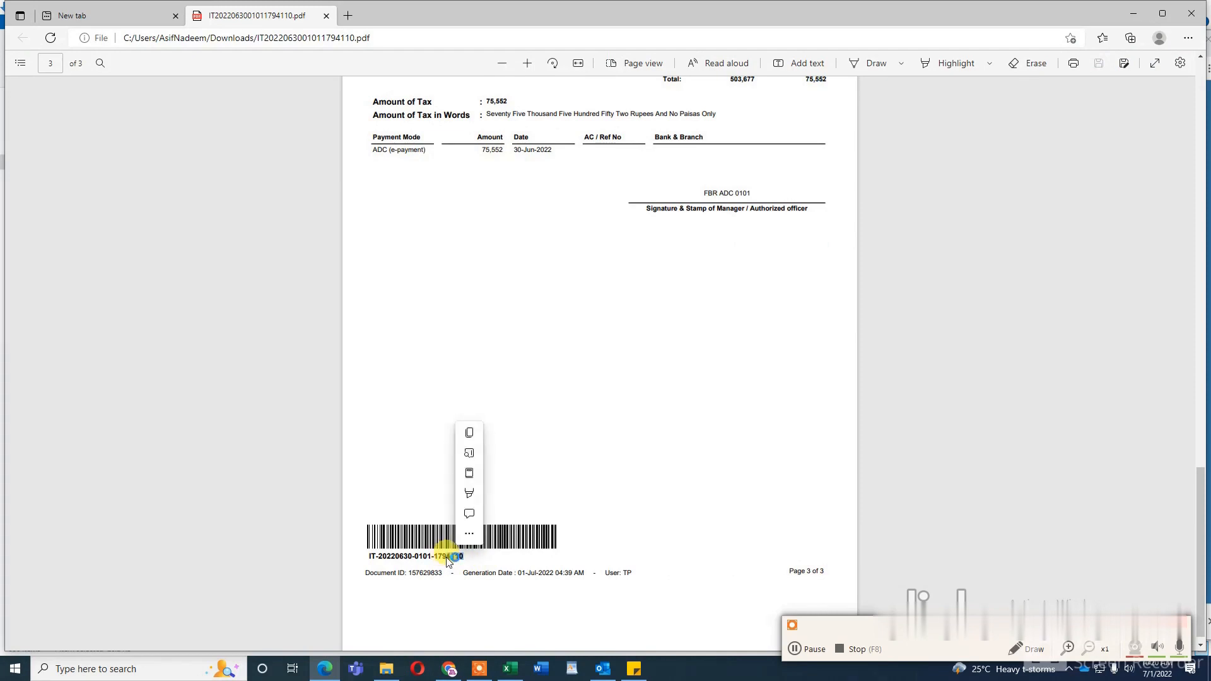
pyautogui.click(449, 670)
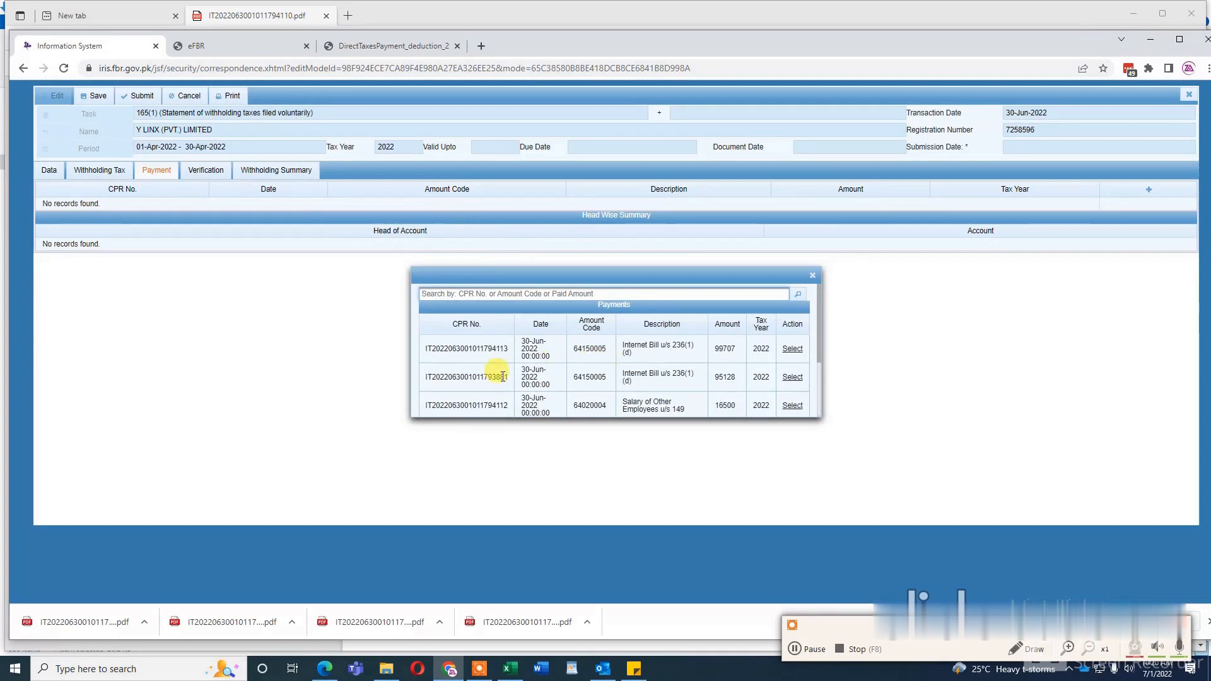
pyautogui.scroll(-3, 503, 377)
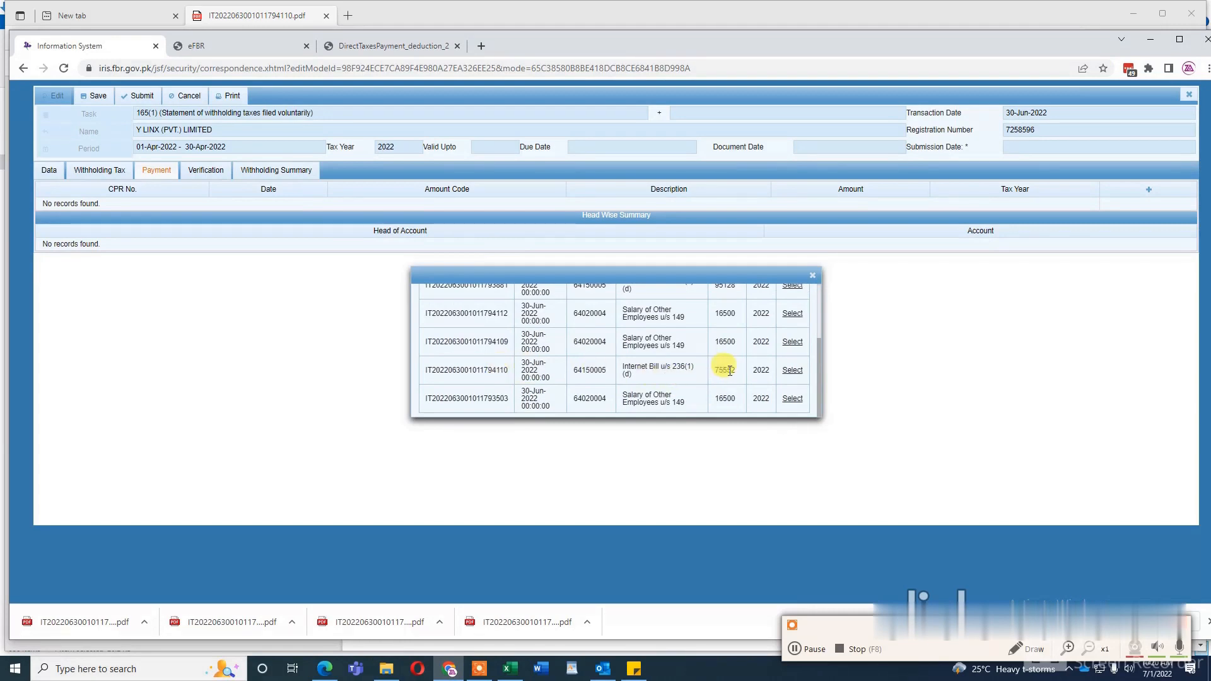
pyautogui.click(793, 371)
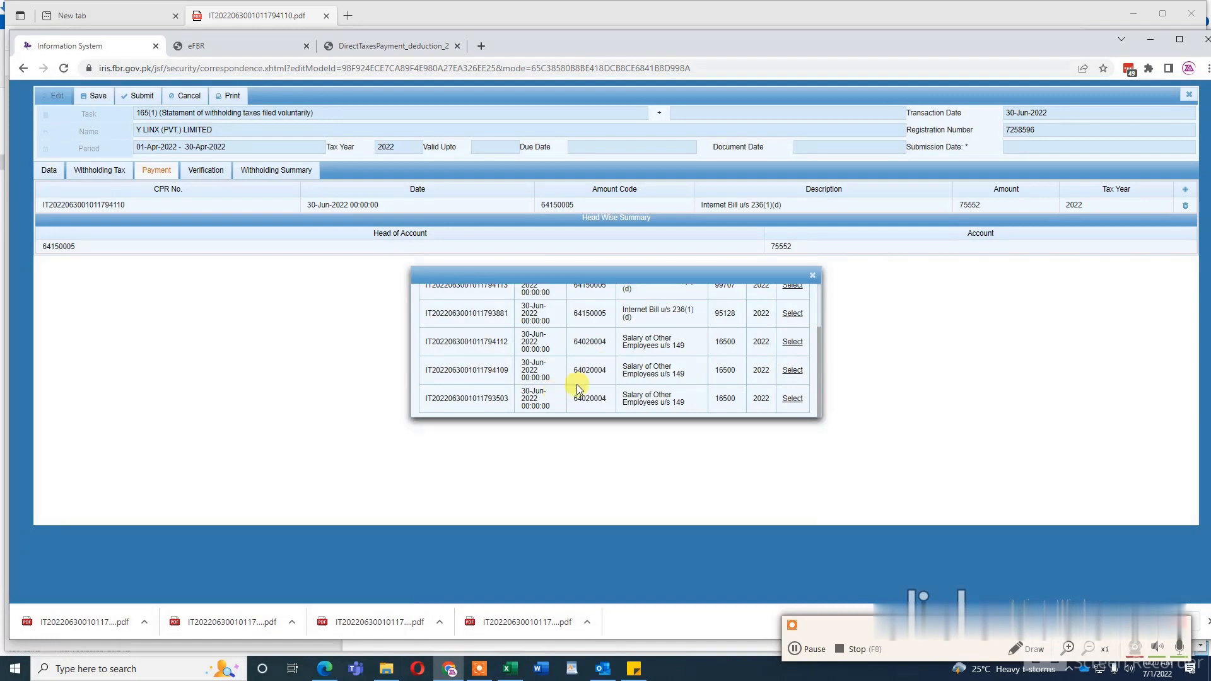
# Step: Check the section 149 receipt PDF for tax period 04/2022, attach the 16,500 payment with its CPR number, and leave the payments lookup
pyautogui.click(386, 669)
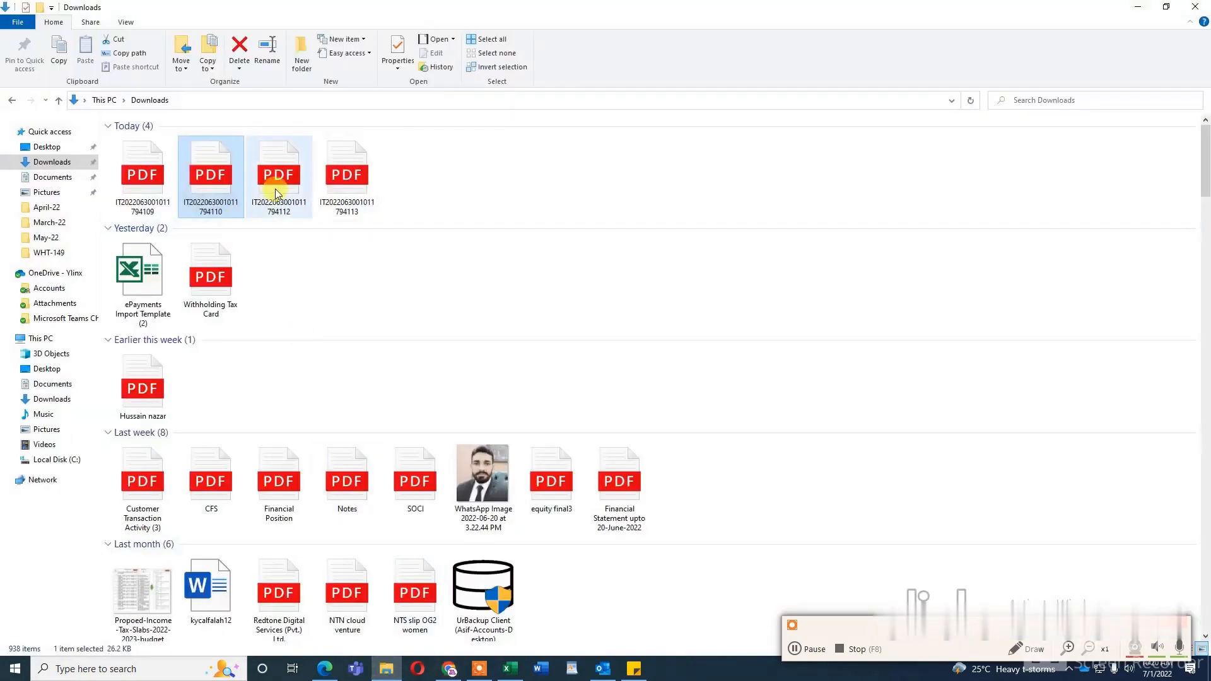
pyautogui.doubleClick(138, 196)
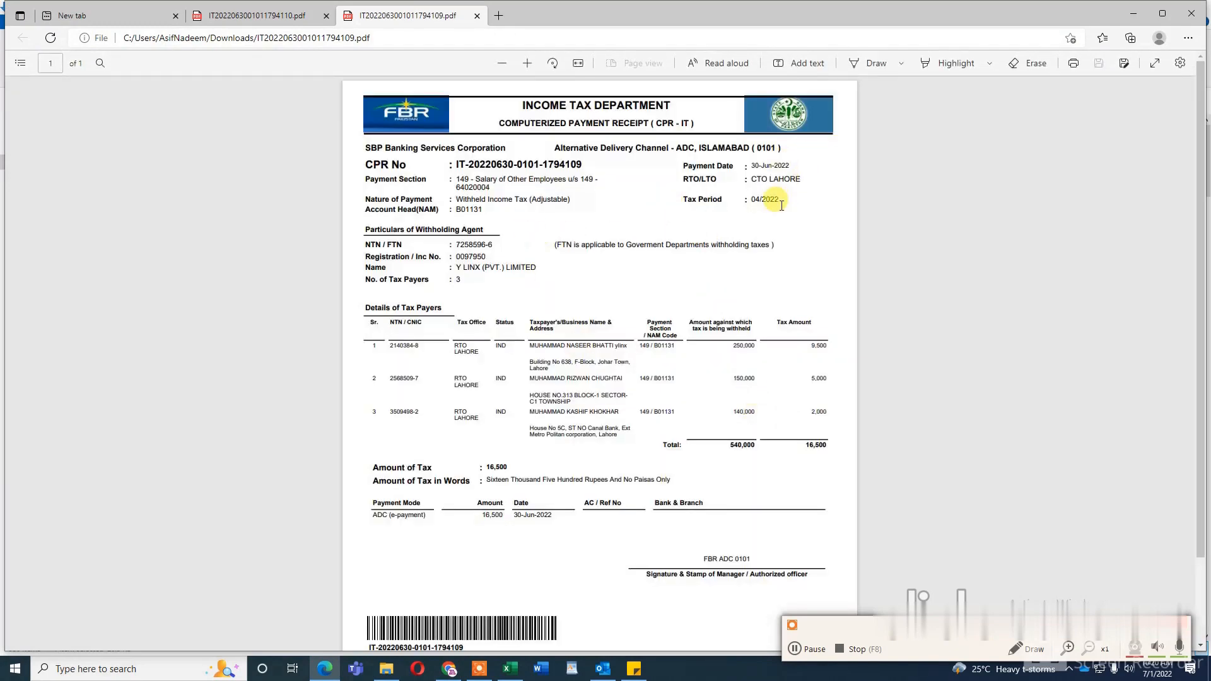
pyautogui.moveTo(780, 202); pyautogui.dragTo(750, 202)
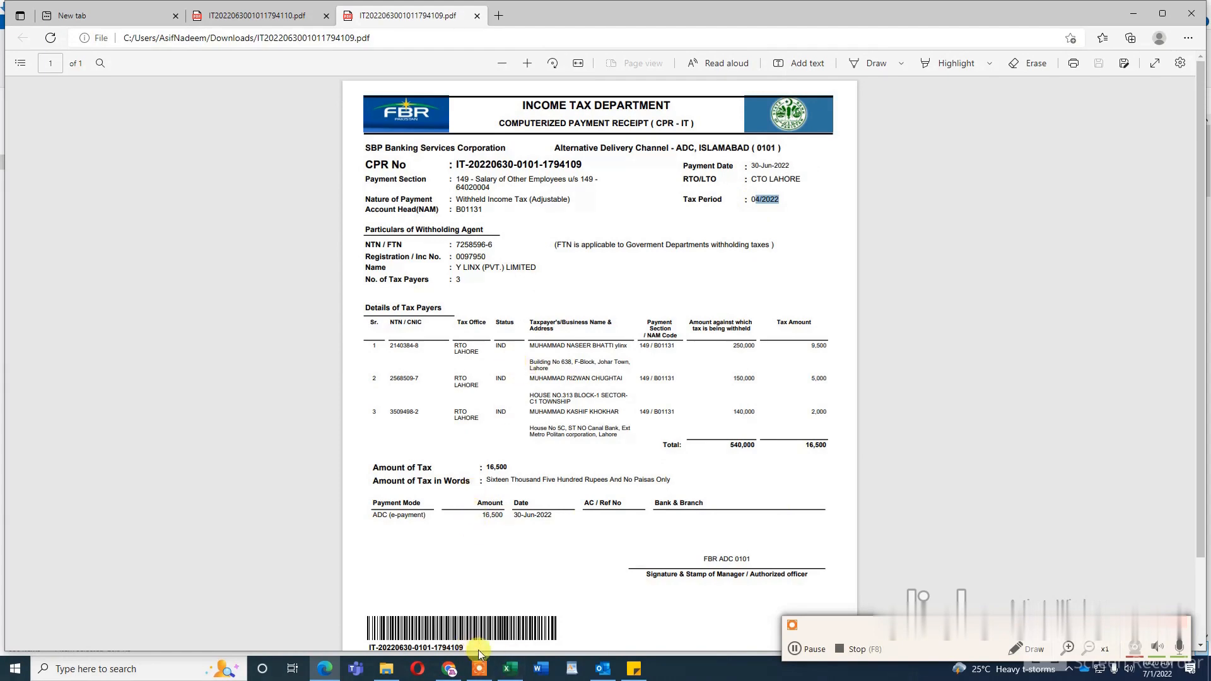
pyautogui.click(449, 668)
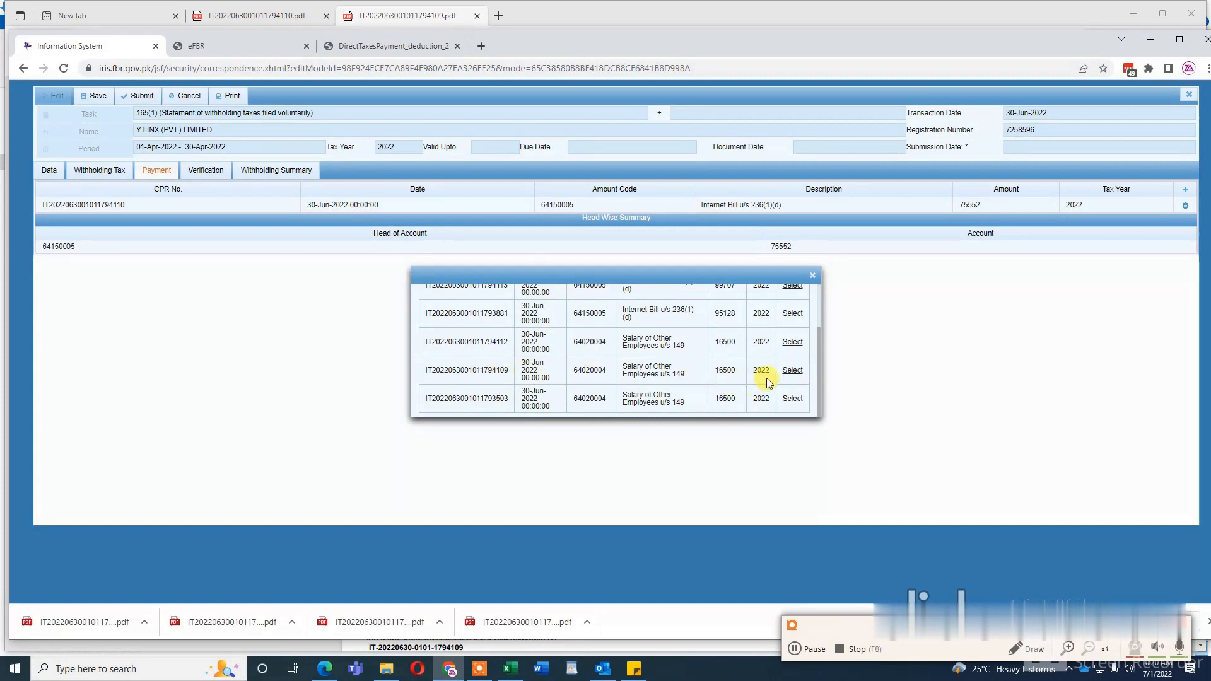
pyautogui.click(793, 371)
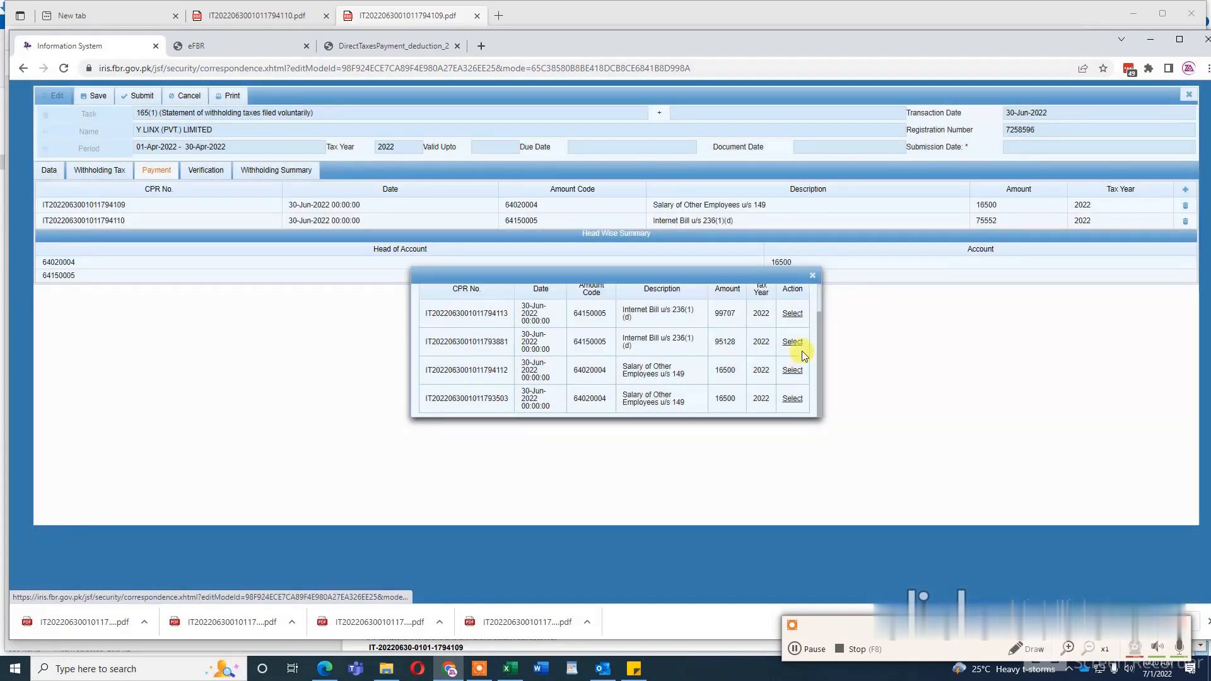
pyautogui.click(812, 276)
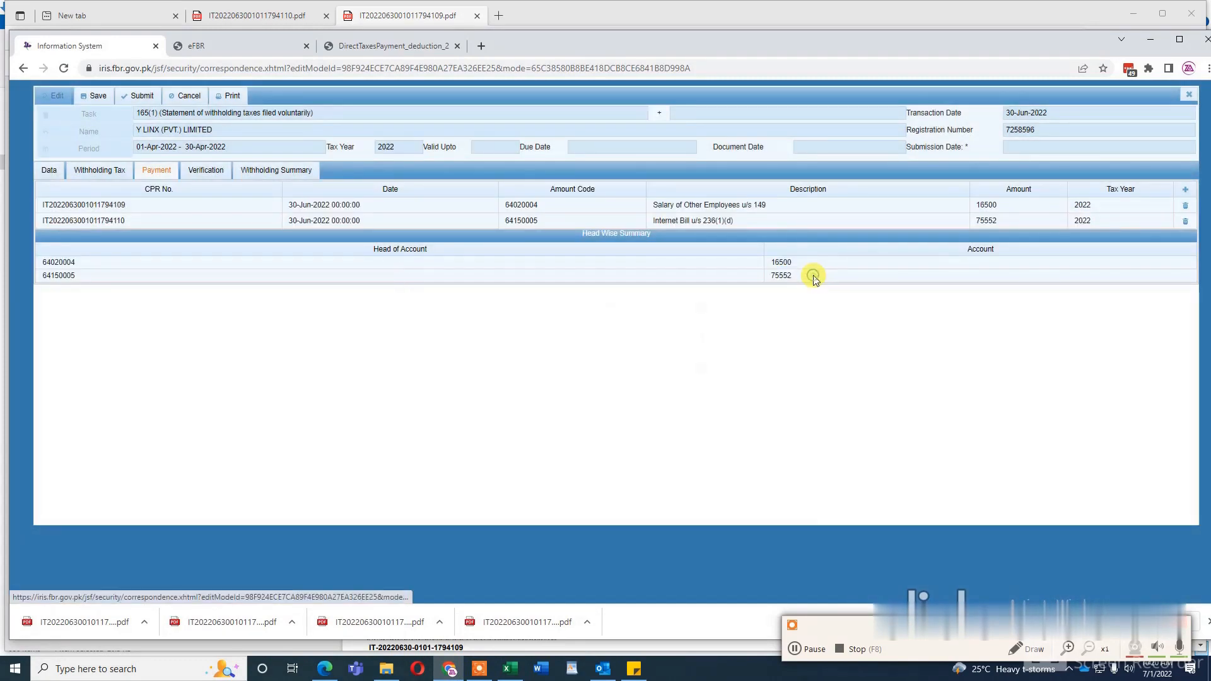
# Step: Complete the verification with Y LINX (PVT.) LIMITED as declarant, the CNIC number and the verified PIN, and submit the statement
pyautogui.click(208, 174)
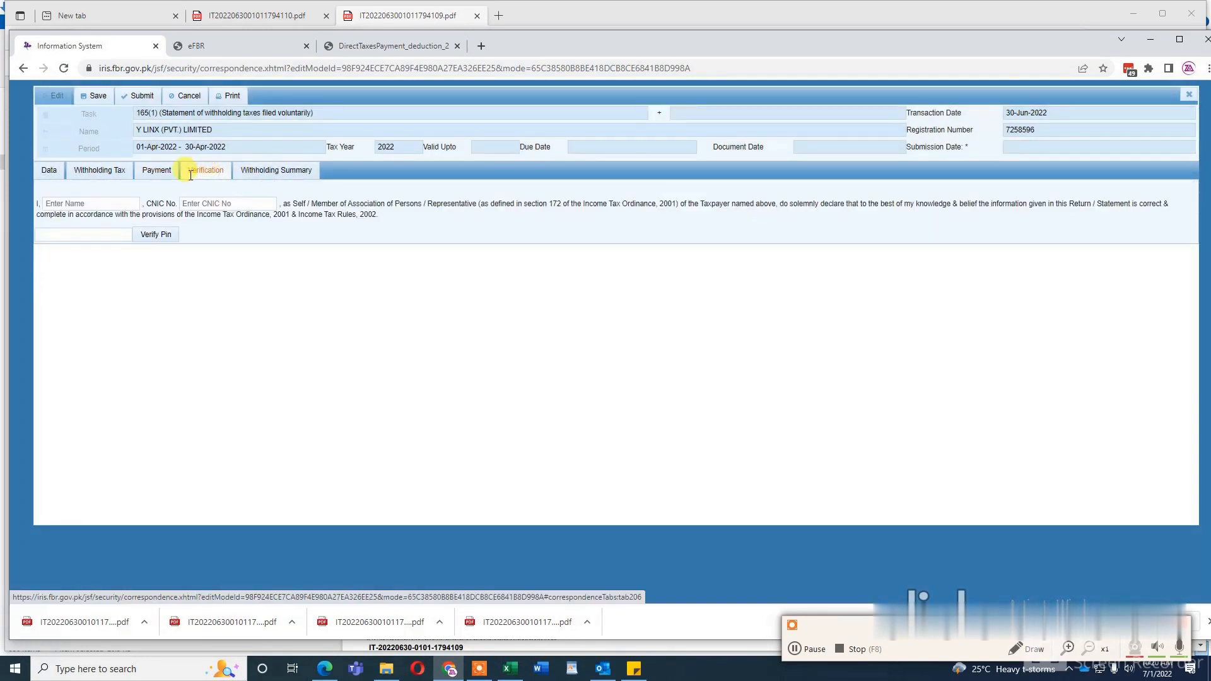
pyautogui.click(79, 203)
pyautogui.click(105, 233)
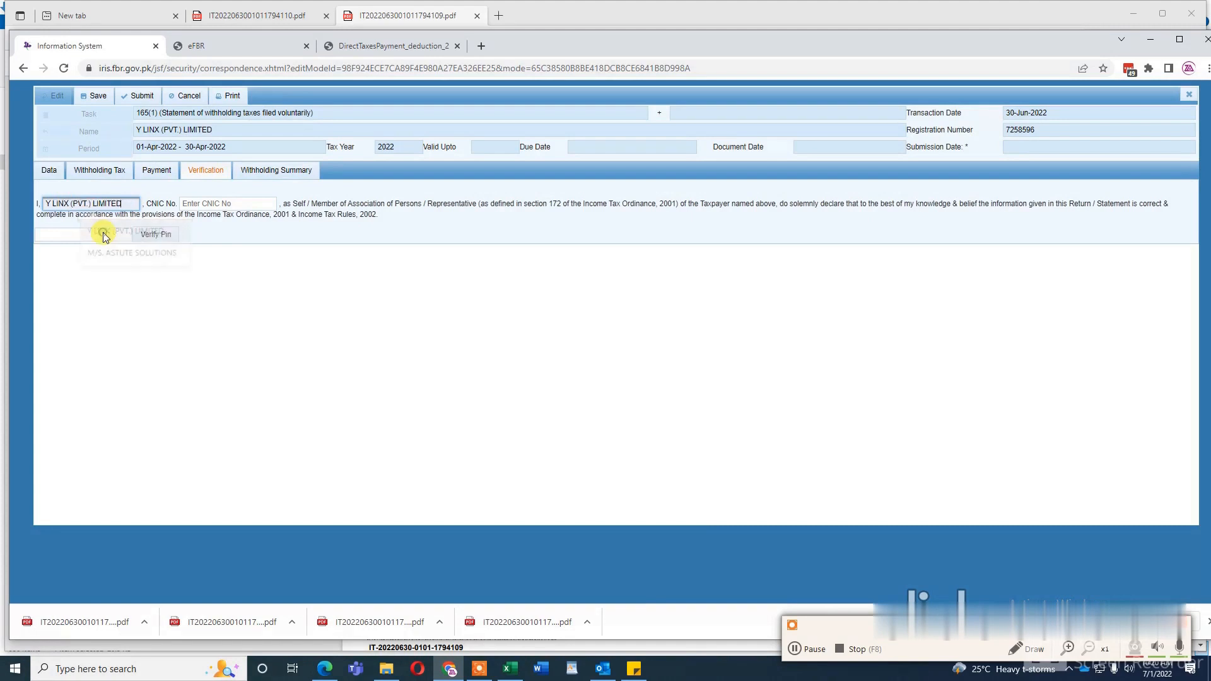
pyautogui.click(203, 204)
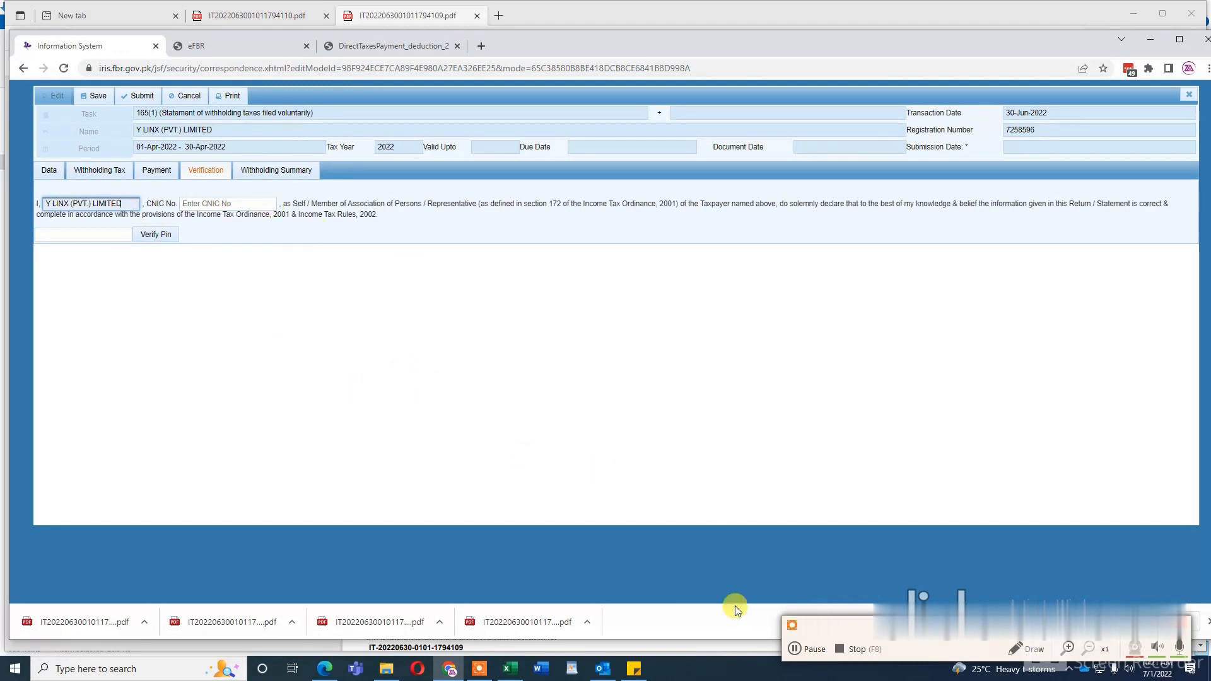
pyautogui.click(794, 649)
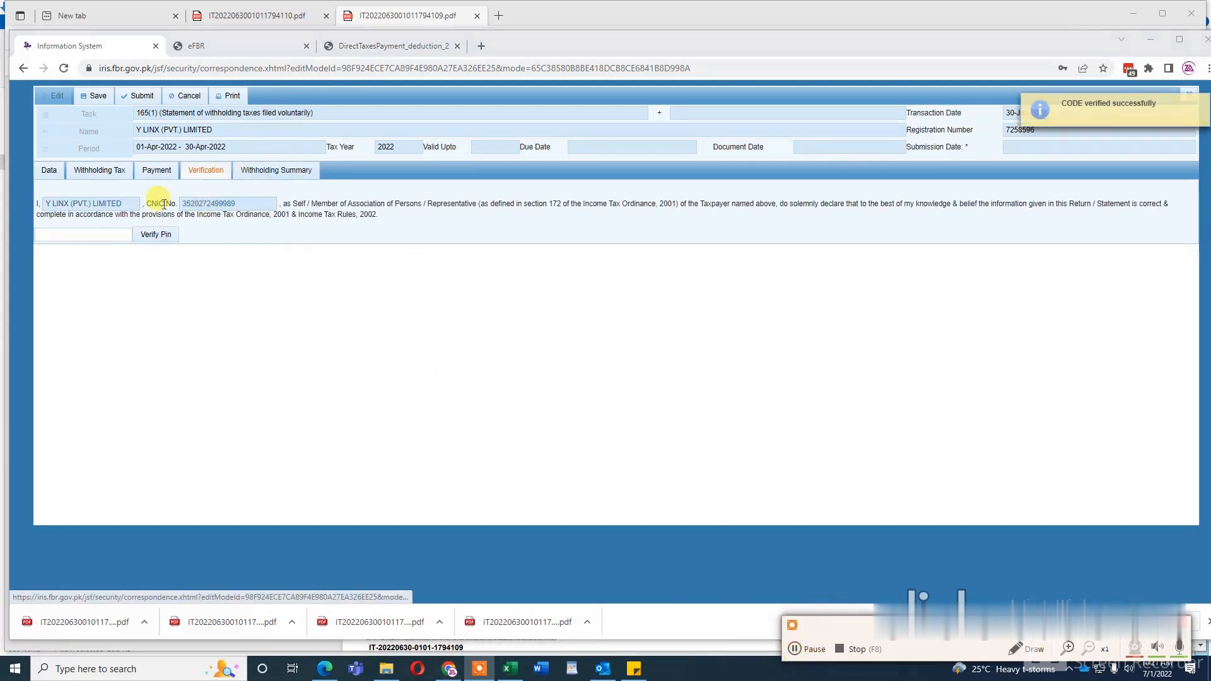
pyautogui.click(110, 236)
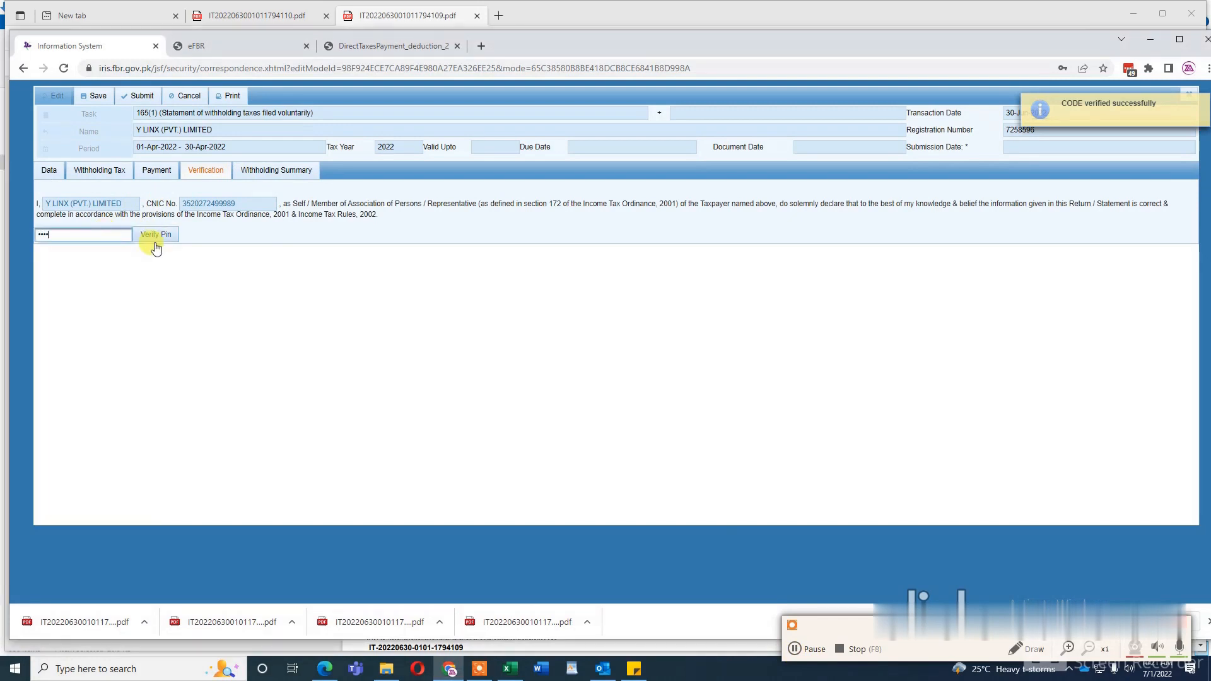
pyautogui.click(157, 239)
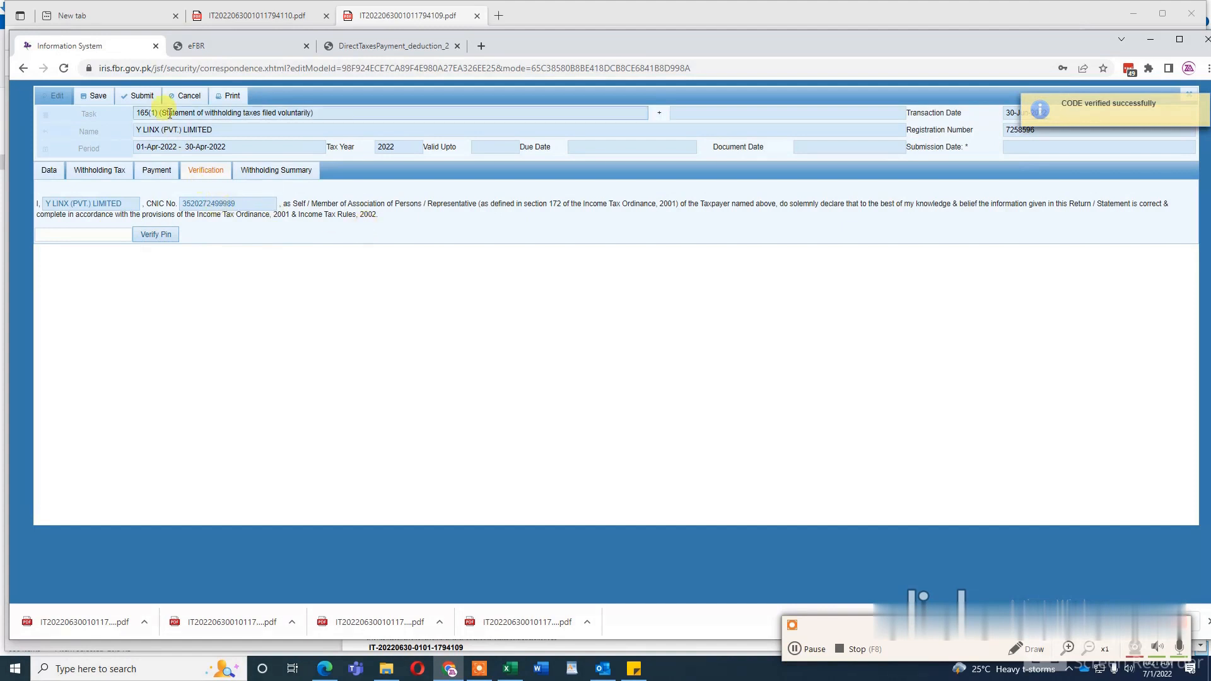
pyautogui.click(137, 100)
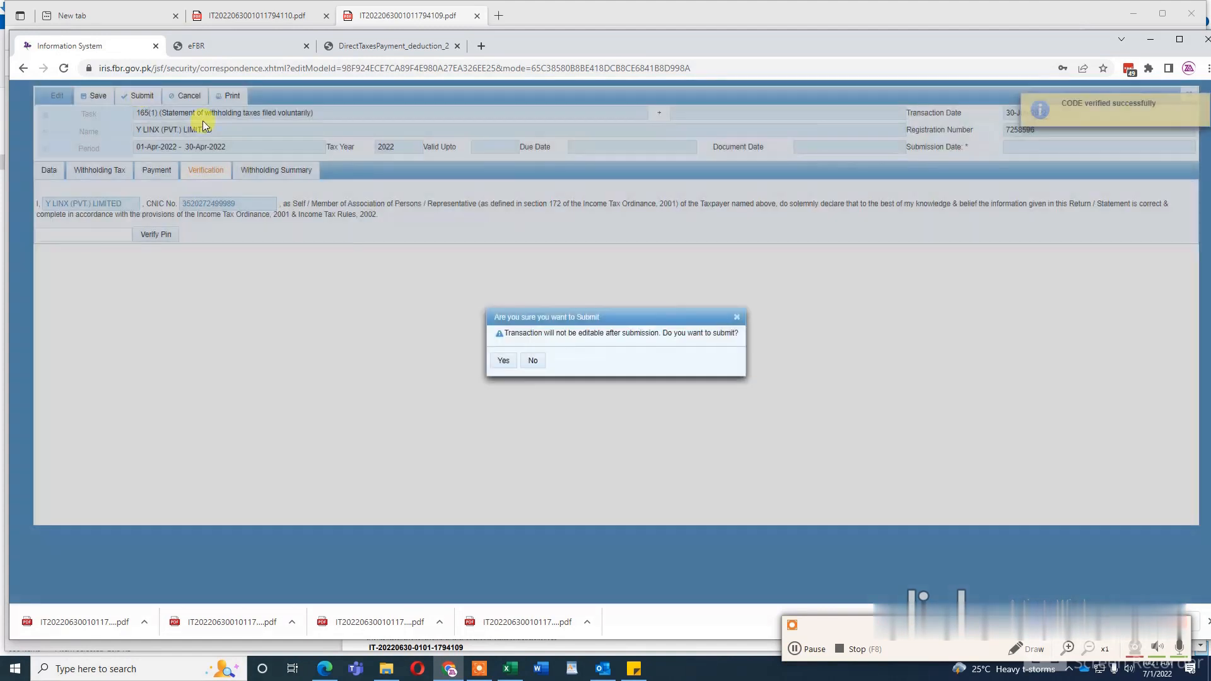
pyautogui.click(503, 361)
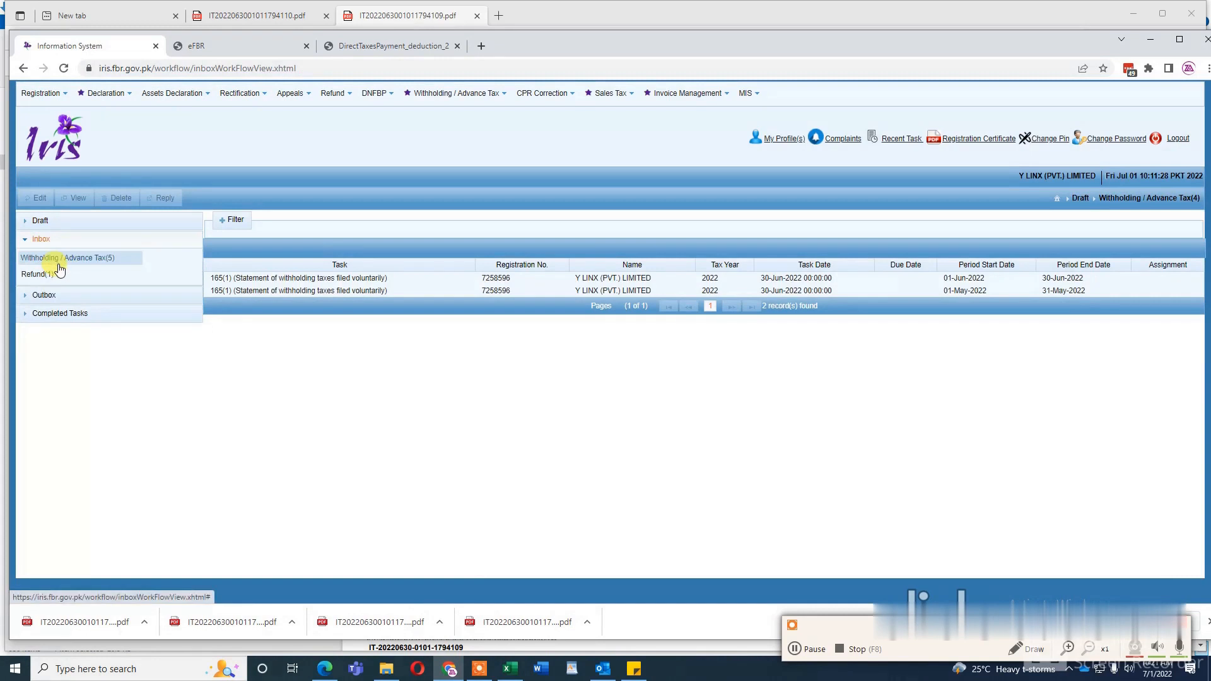
# Step: Look for the submitted statement in the outbox and the completed tasks
pyautogui.click(63, 295)
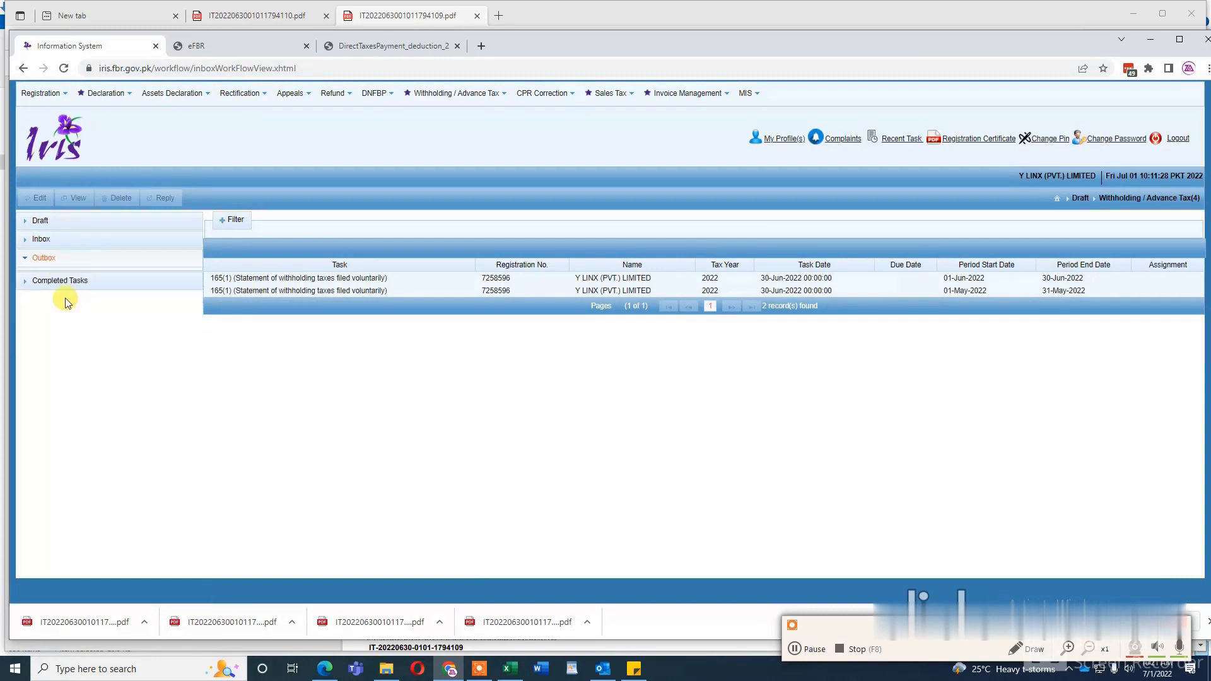
pyautogui.click(74, 289)
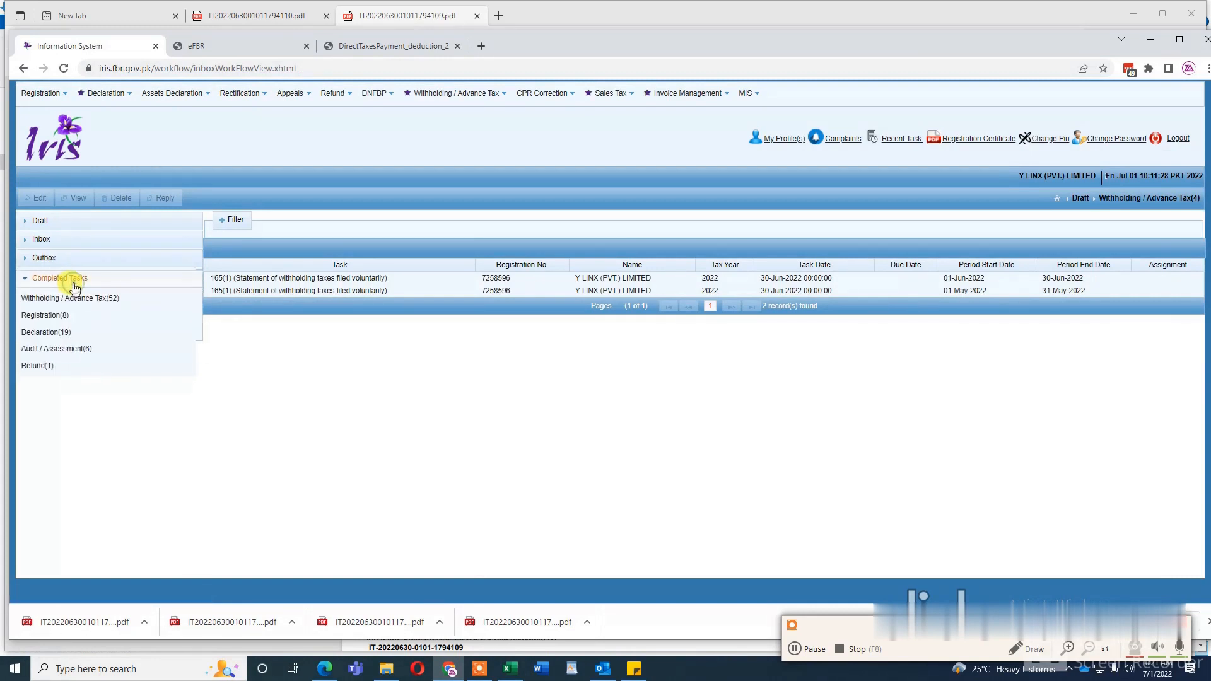